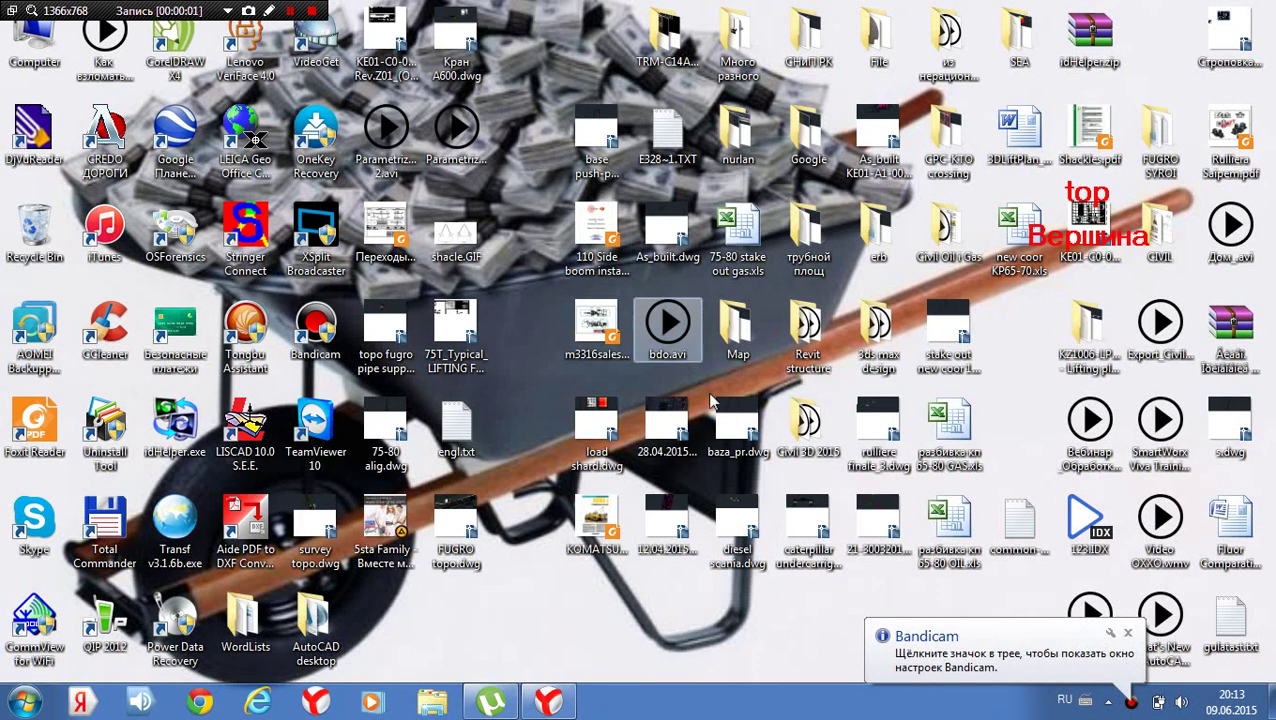
Make a desktop folder named сырой, move 123.IDX into it, and open the folder.
left_click(1092, 522)
left_click_drag(1110, 535, 652, 630)
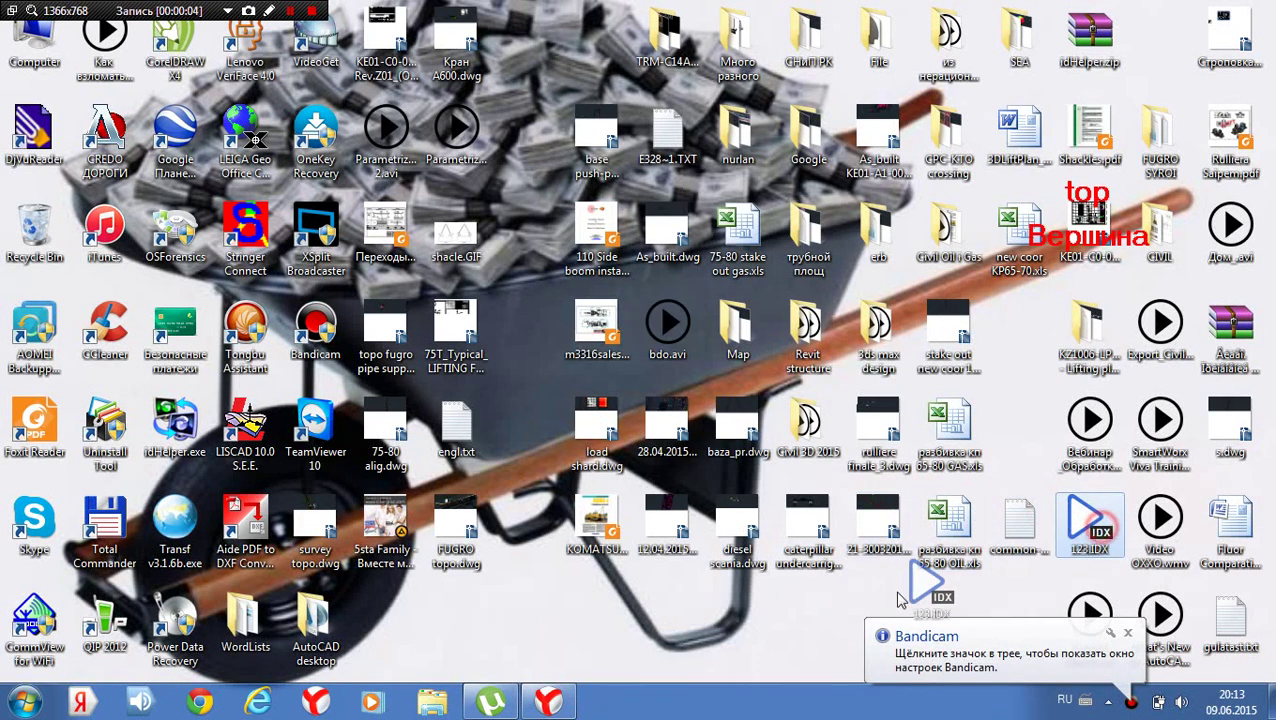
right_click(788, 592)
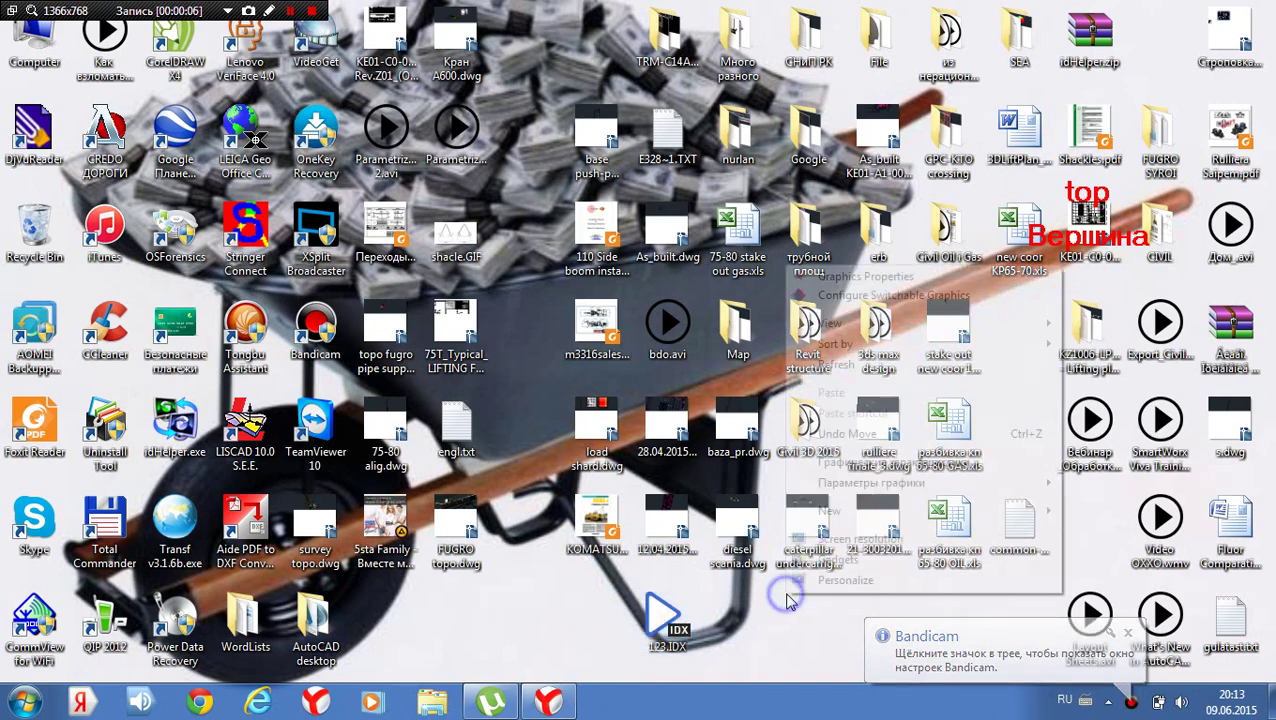
mouse_move(829, 510)
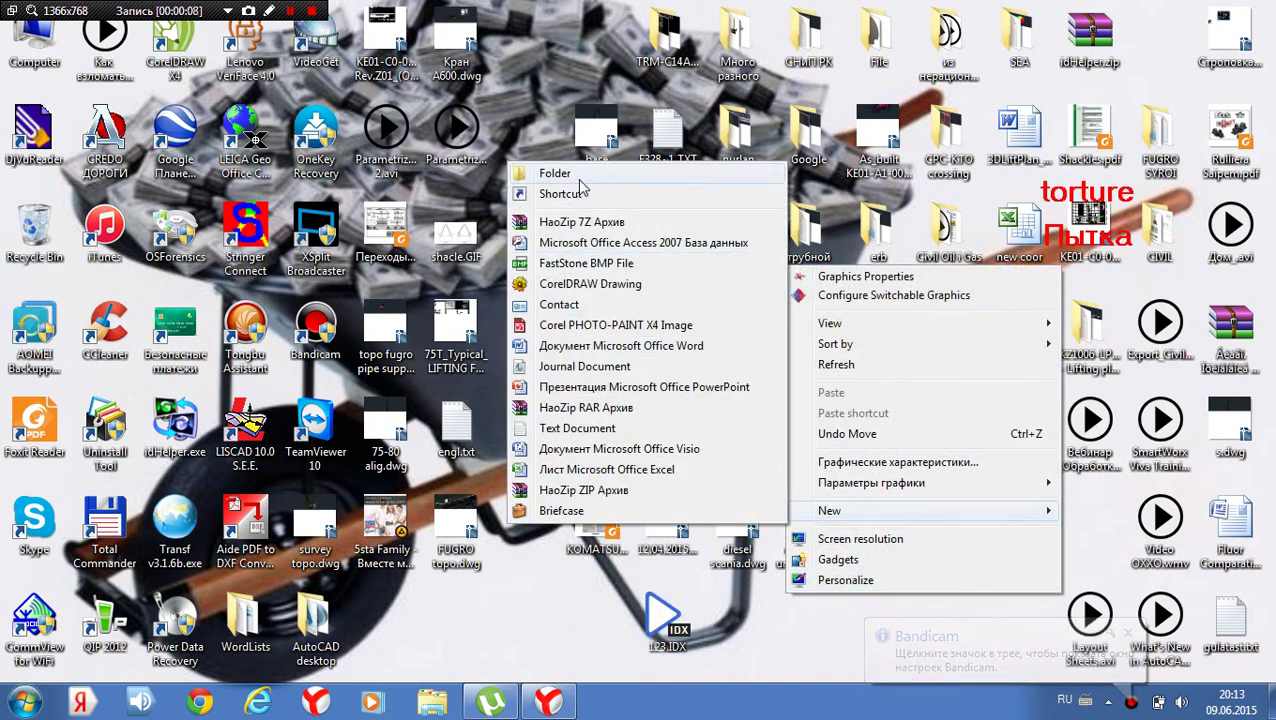
left_click(575, 178)
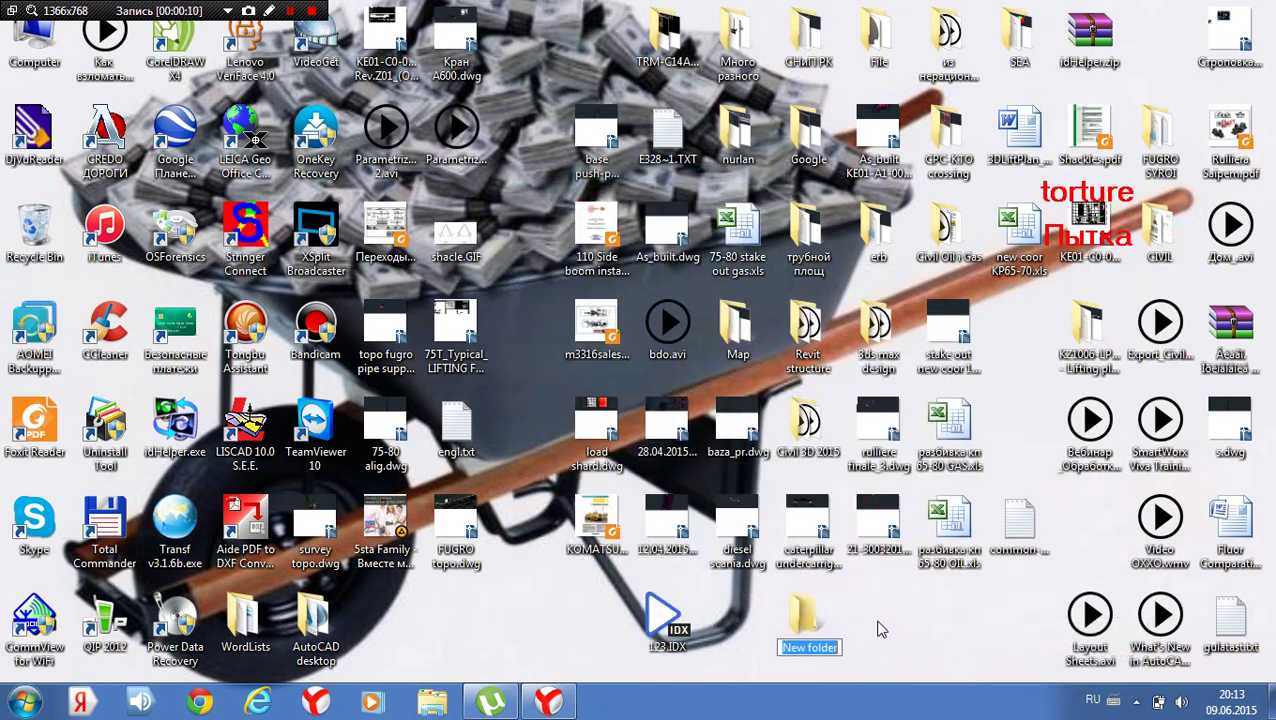
type("c")
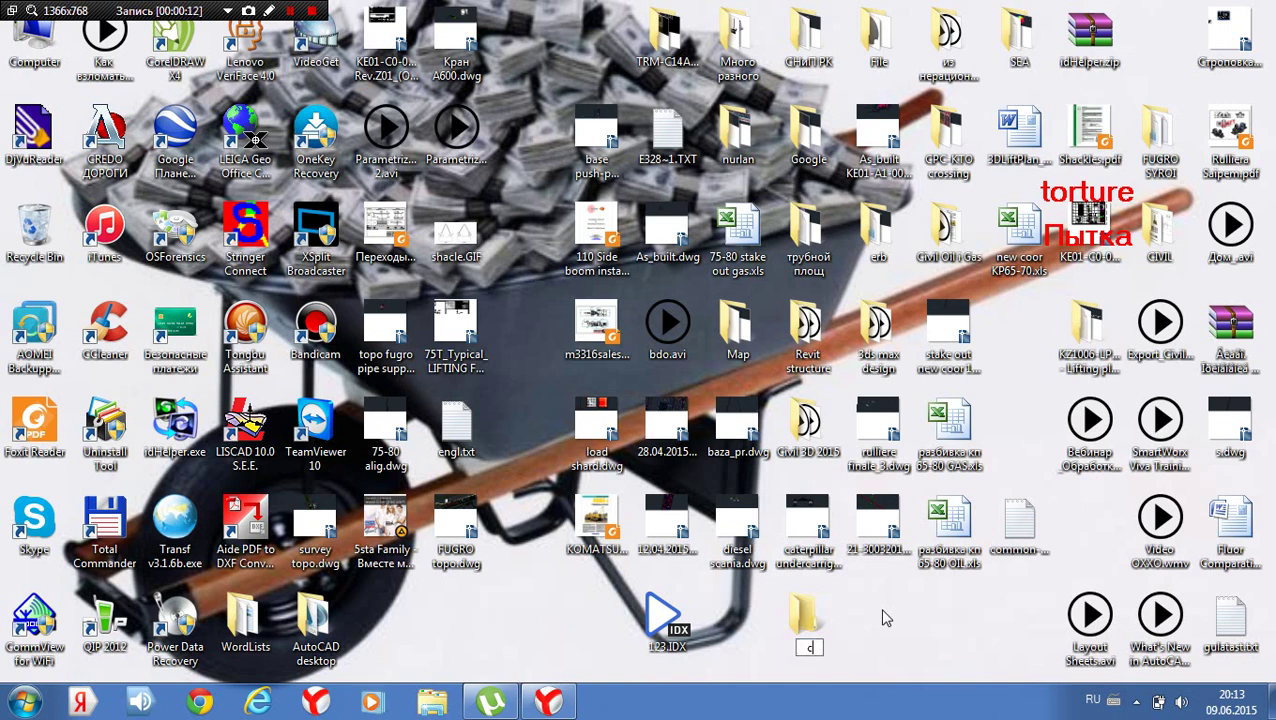
type("й")
key("Return")
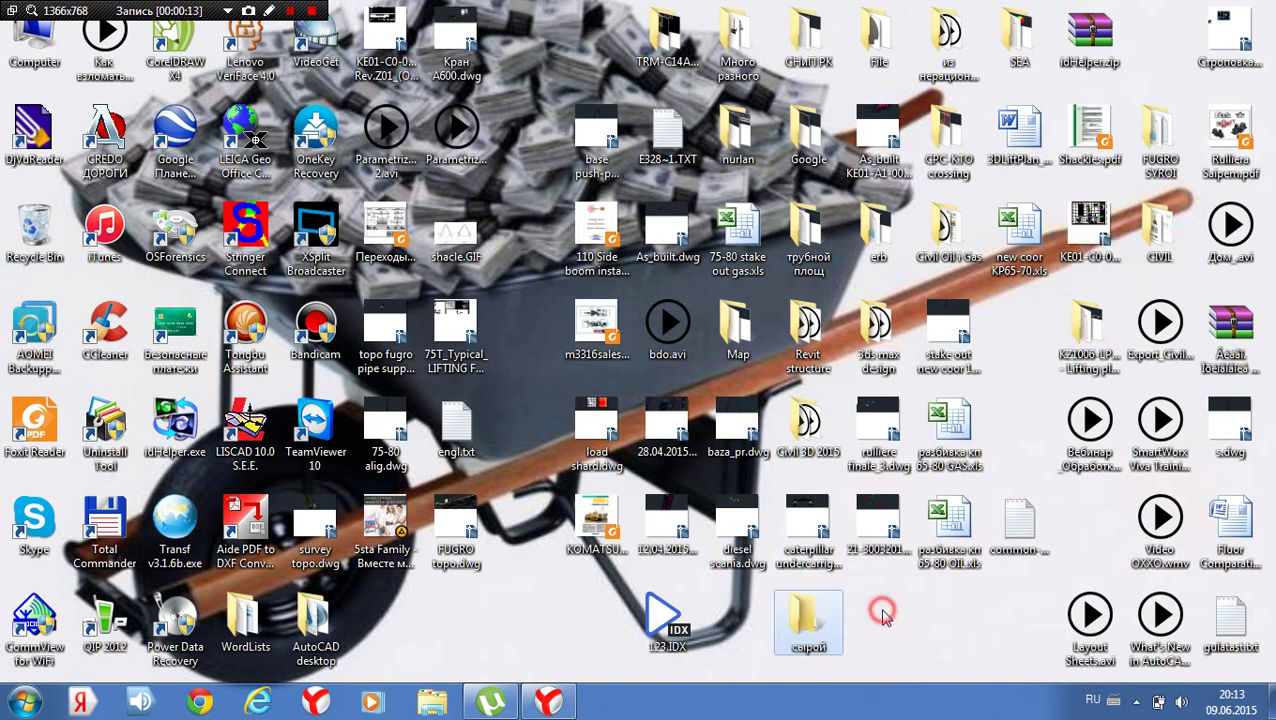
mouse_move(665, 618)
left_mouse_down()
mouse_move(748, 635)
mouse_move(806, 615)
left_mouse_up()
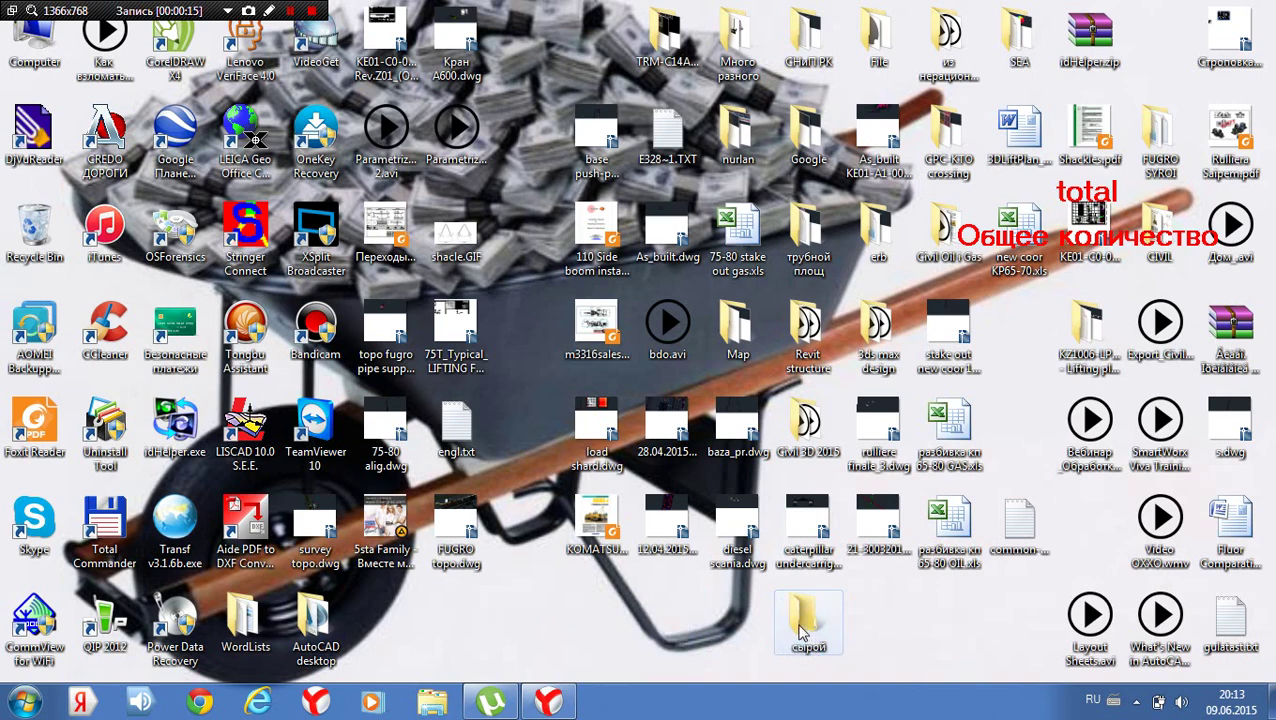
double_click(806, 615)
Duplicate 123.IDX inside the сырой folder.
left_click(347, 192)
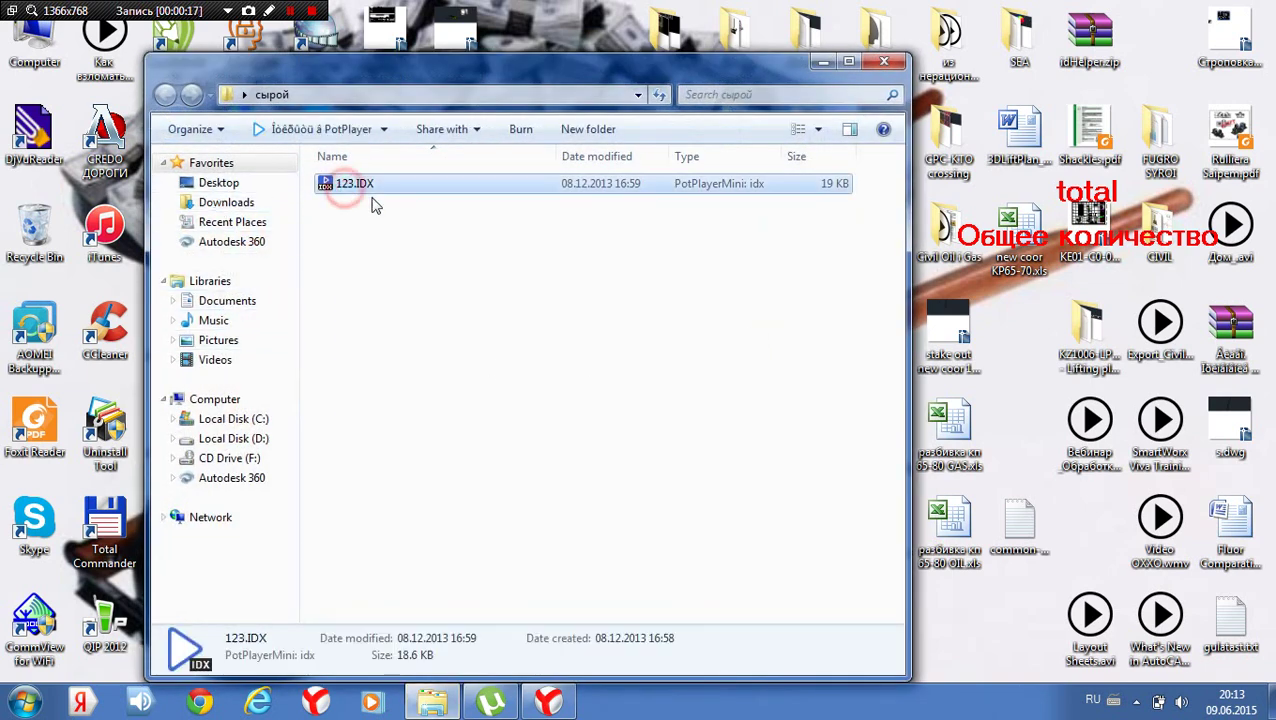
right_click(378, 195)
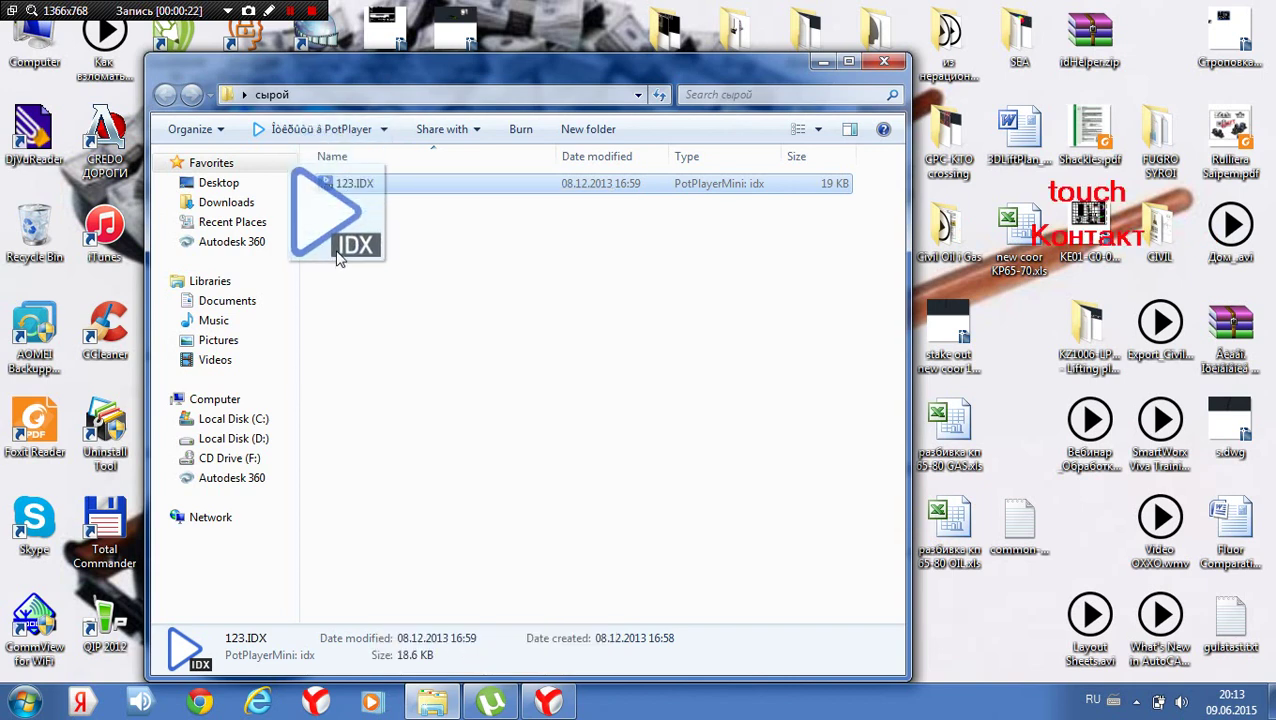
left_click_drag(347, 192, 349, 278)
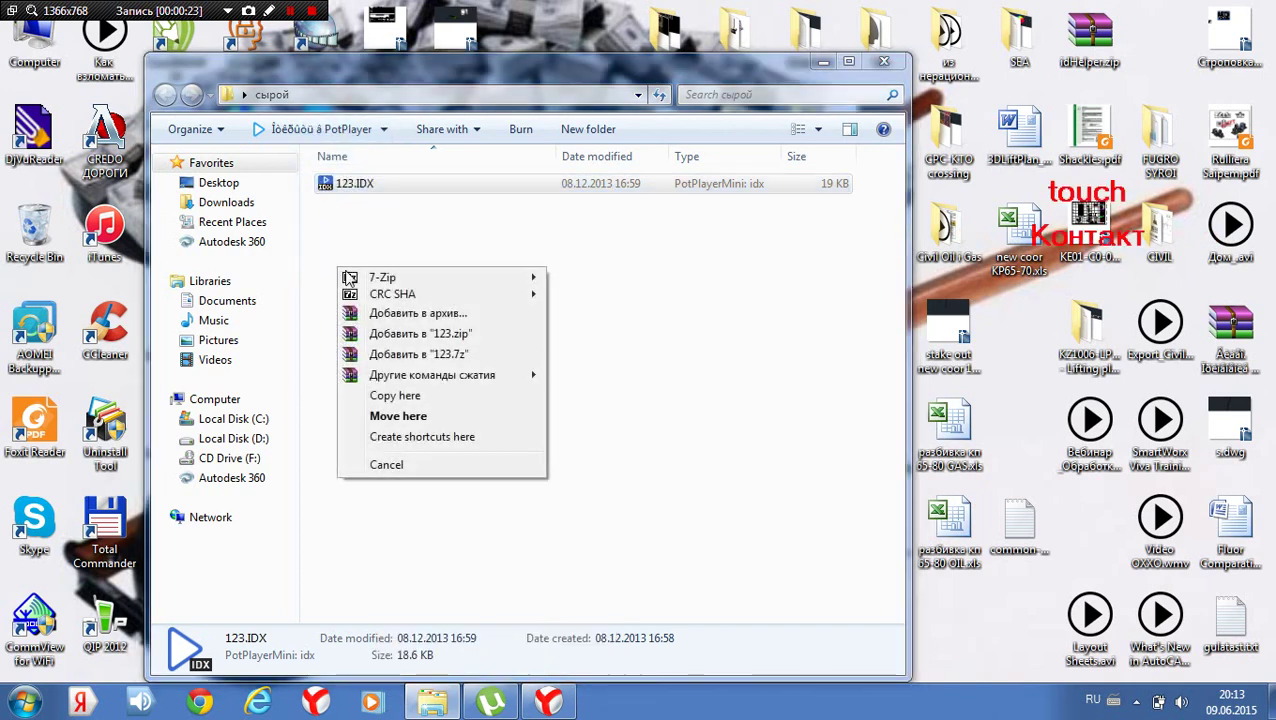
left_click(410, 398)
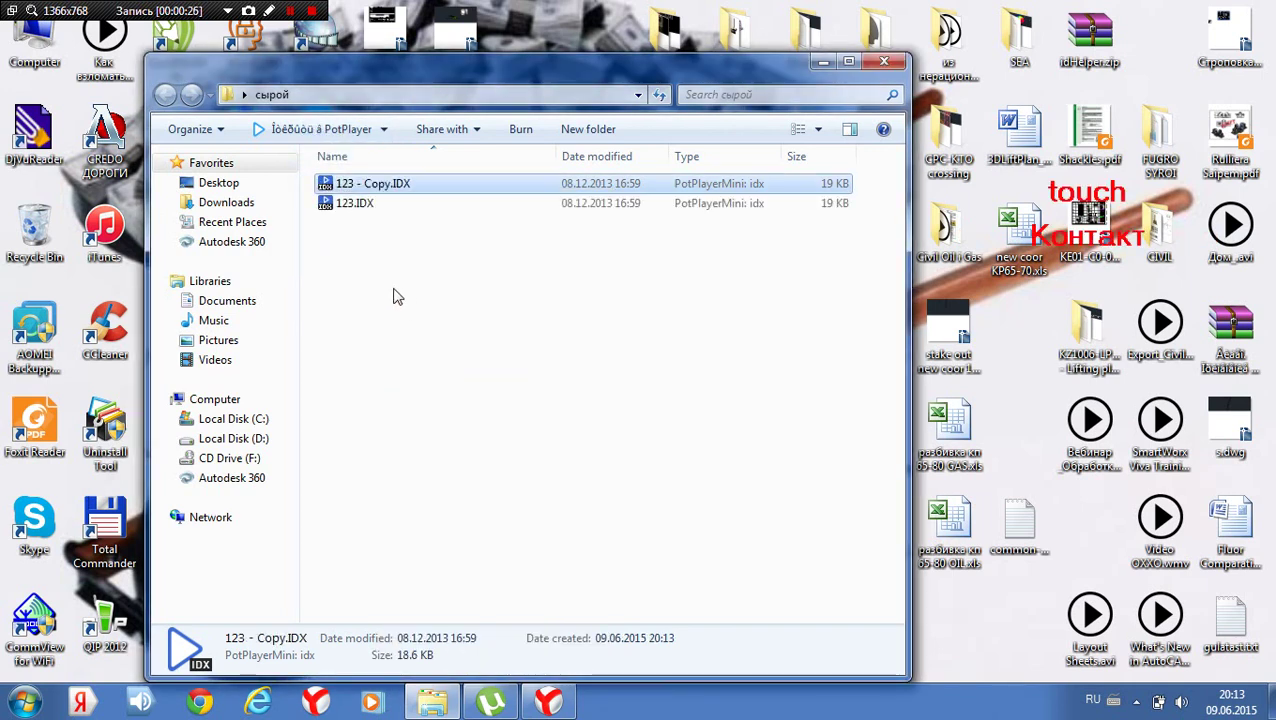
Rename the copy to 123.RAW and accept the extension change.
left_click(403, 188)
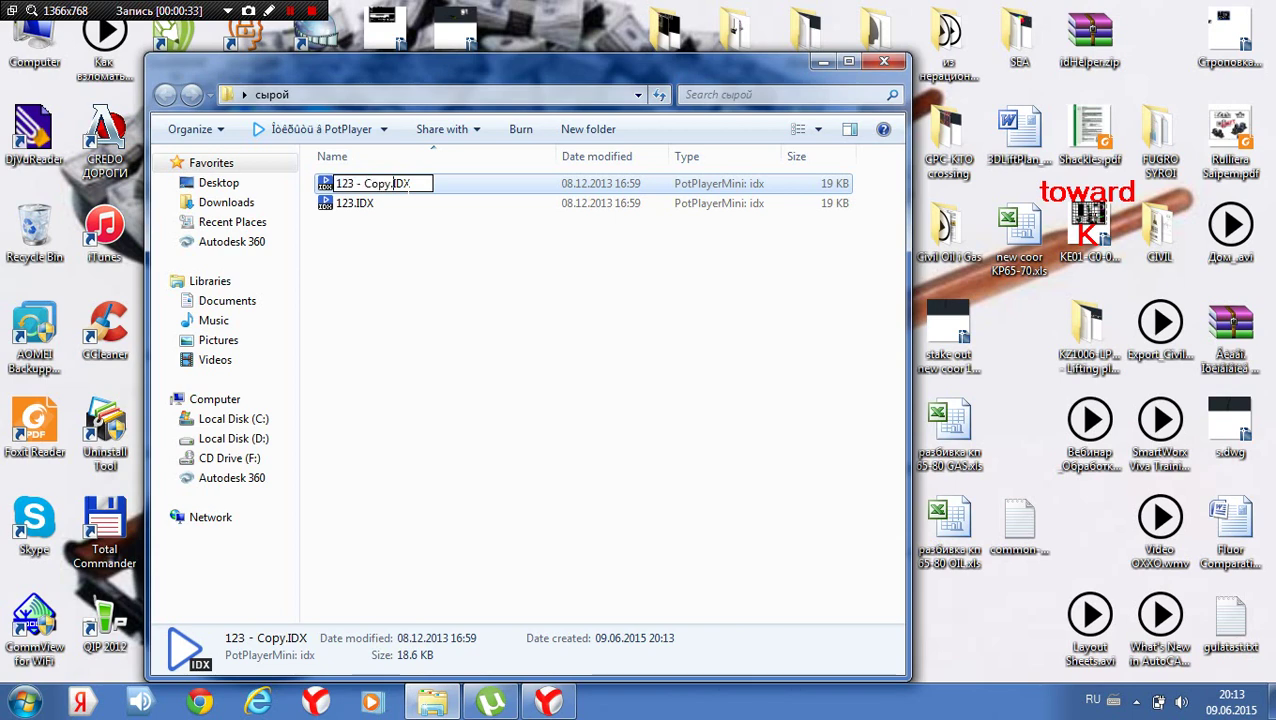
key("BackSpace")
key("BackSpace")
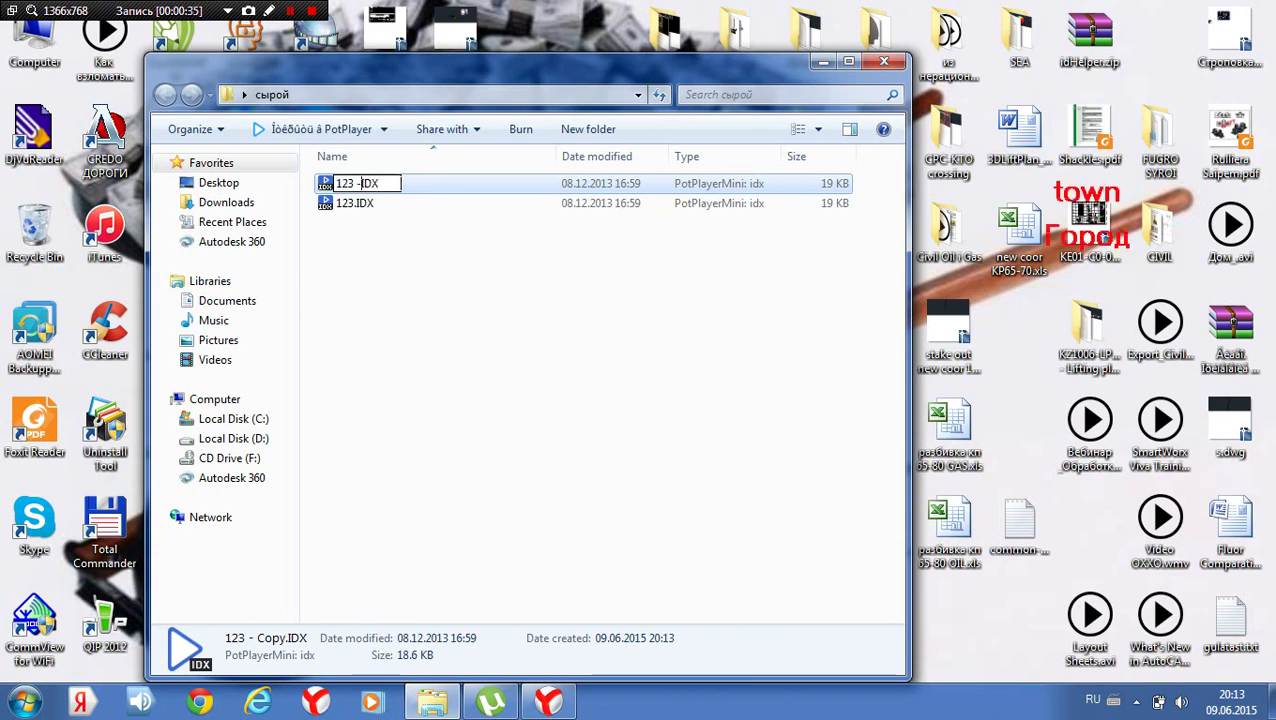
type(".")
double_click(385, 183)
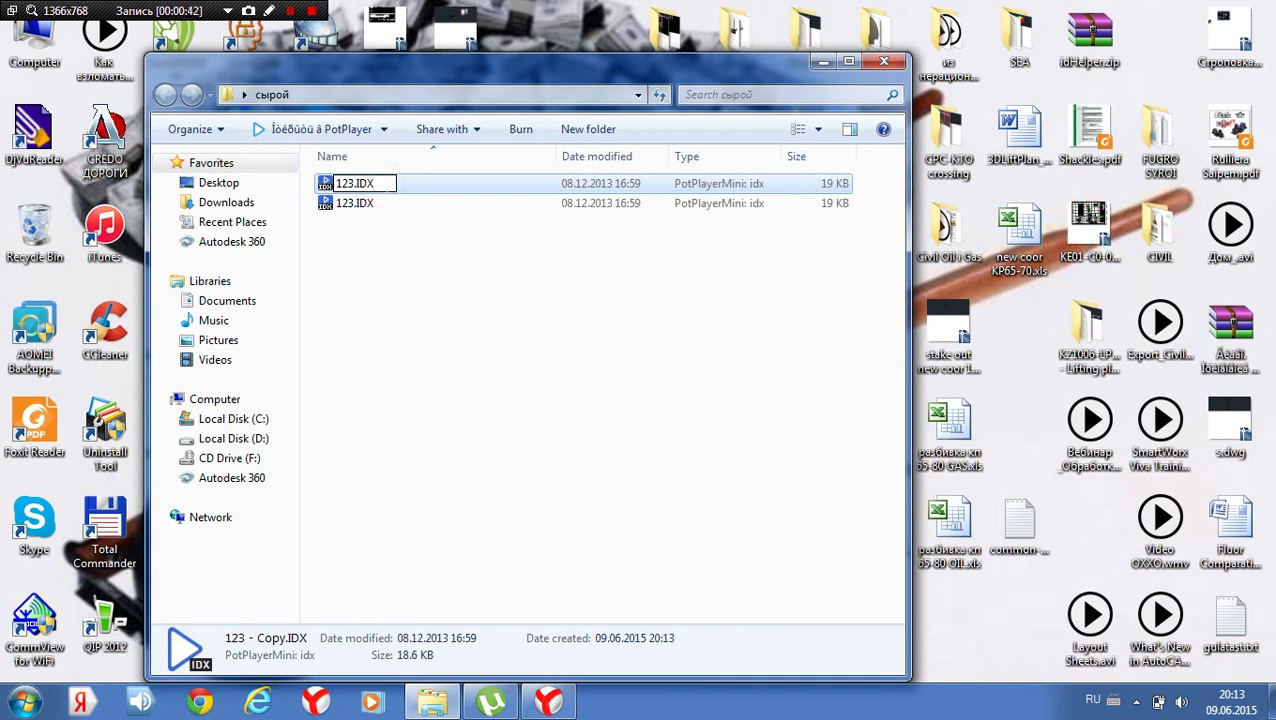
key("BackSpace")
key("BackSpace")
type("к")
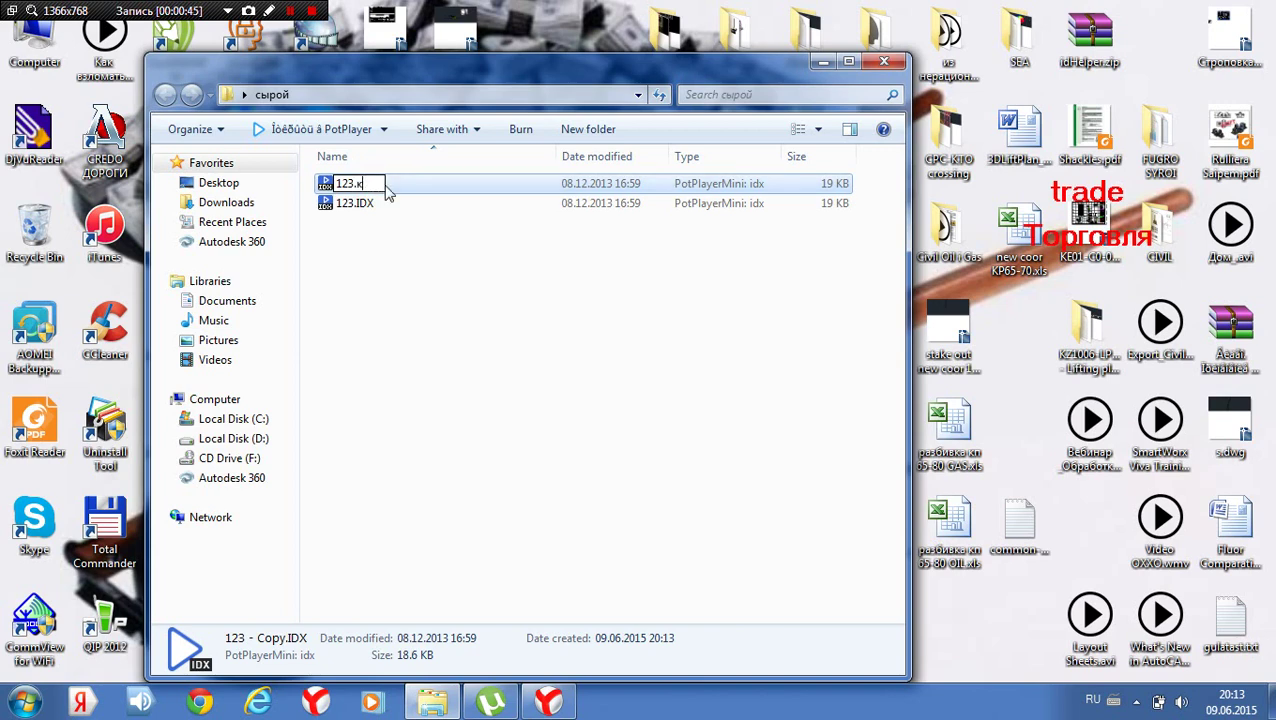
key("BackSpace")
key("alt+shift")
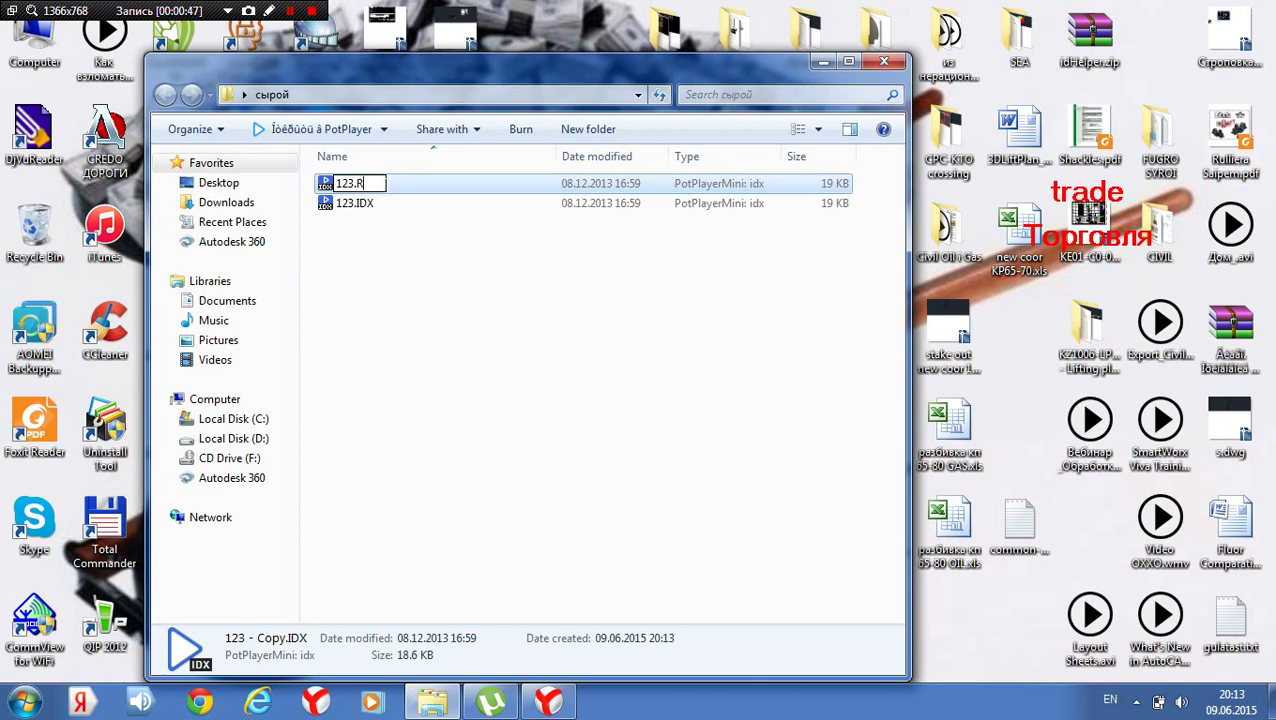
type("RAW")
left_click(418, 272)
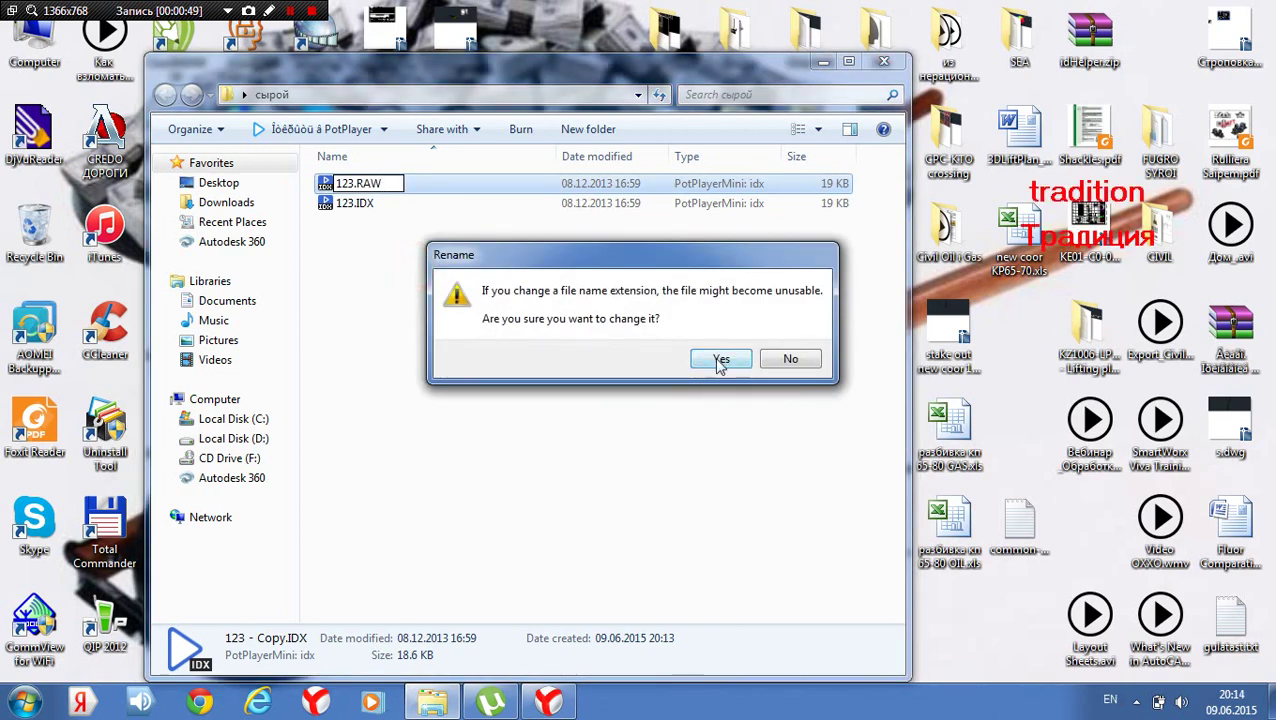
left_click(720, 360)
Open 123.RAW with Notepad, chosen from the list of installed programs.
left_click(393, 200)
right_click(395, 201)
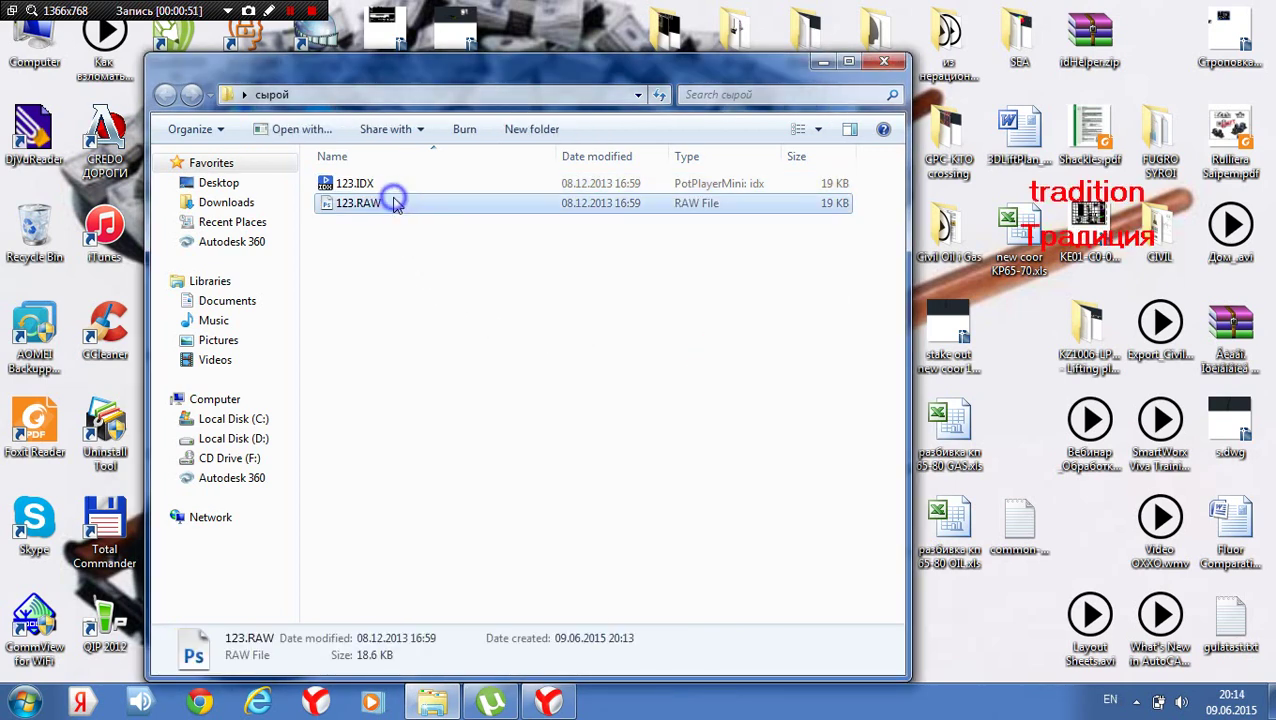
left_click(470, 362)
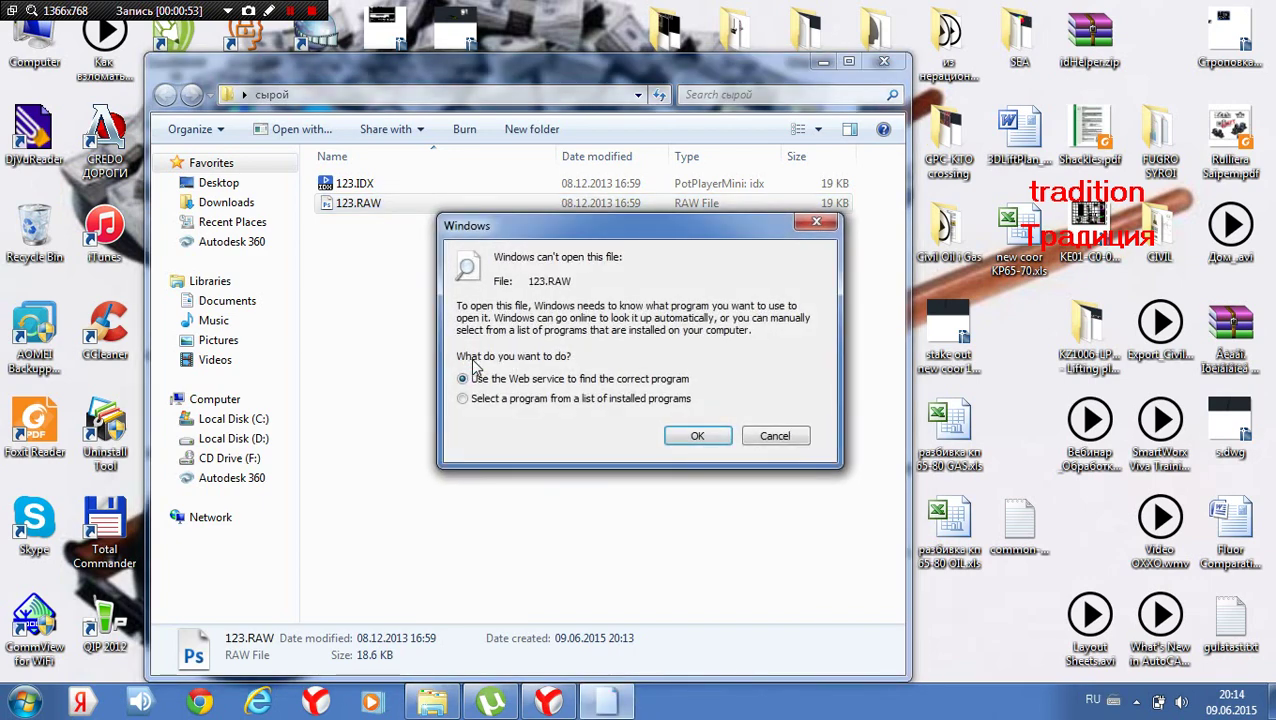
left_click(484, 398)
left_click(697, 436)
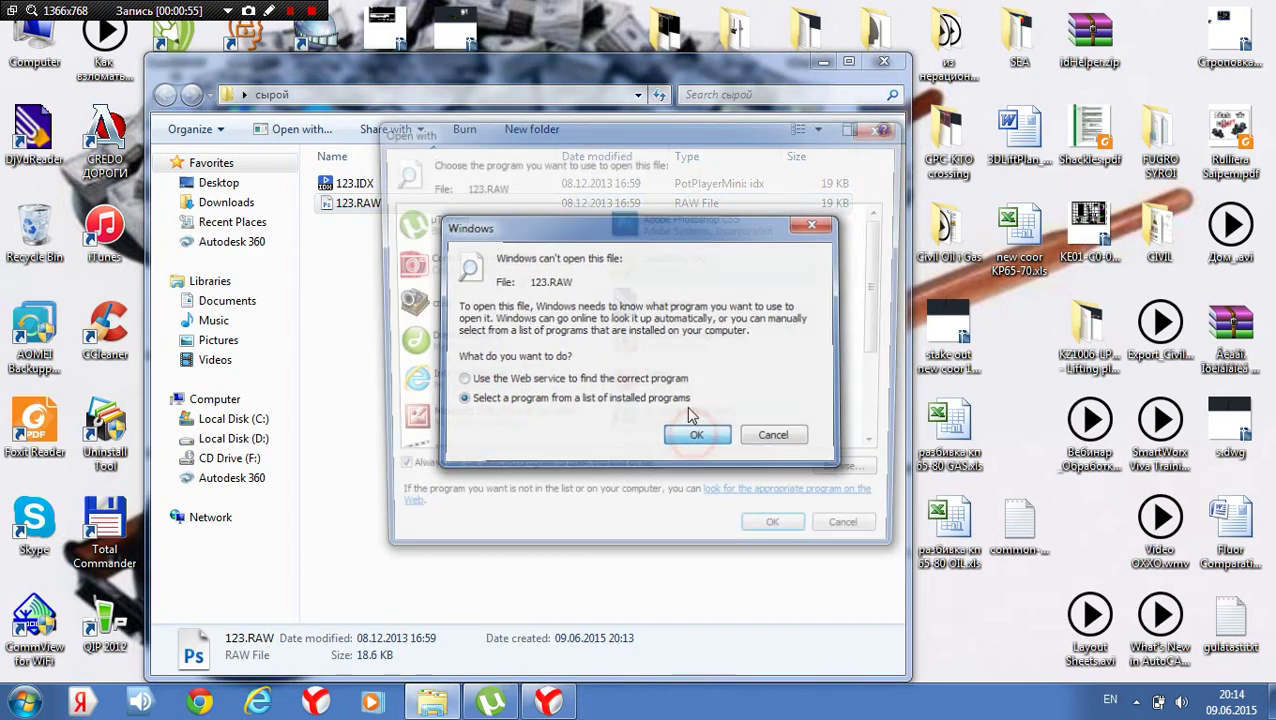
scroll(880, 330, "down", 2)
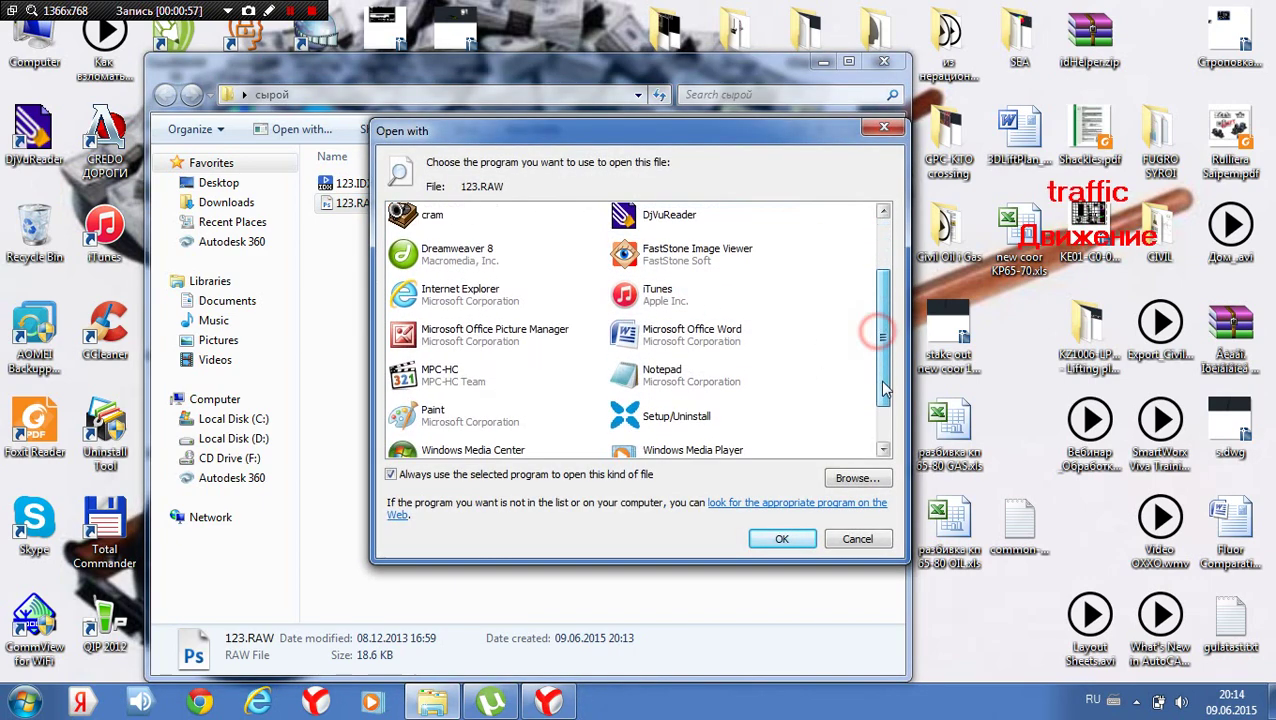
scroll(877, 336, "down", 1)
double_click(660, 345)
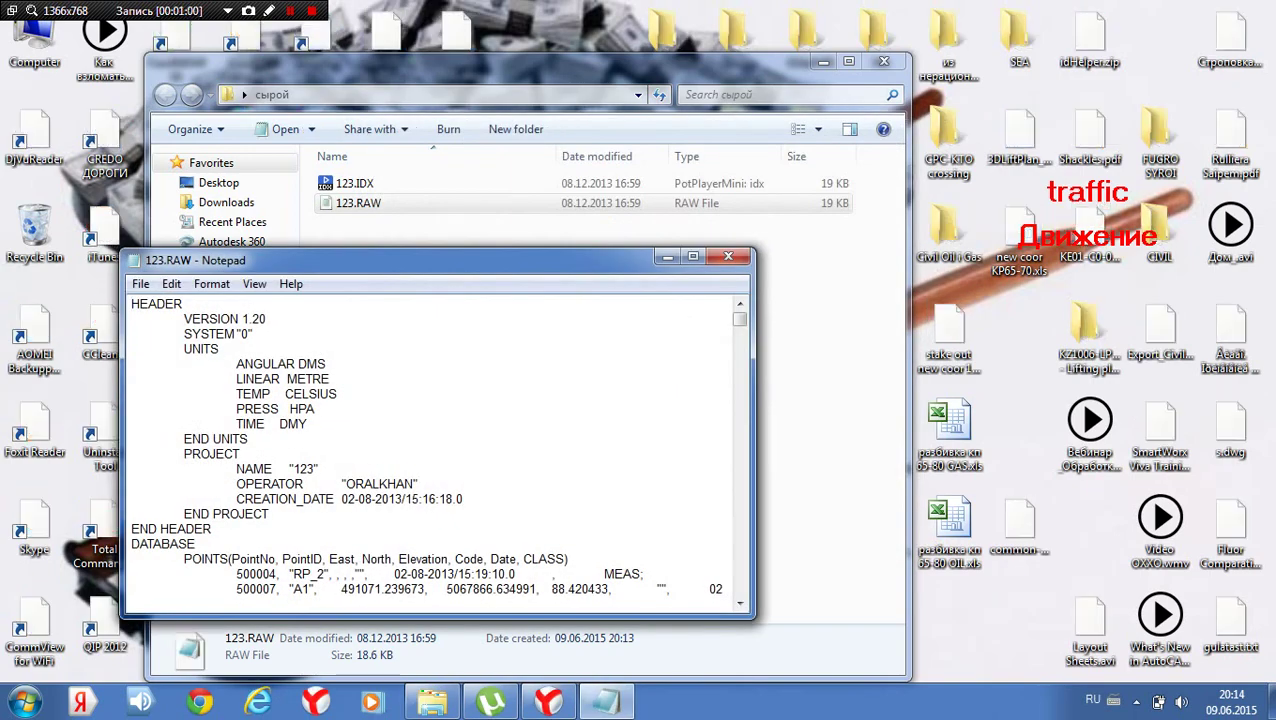
Maximise Notepad, scroll through the survey point data, then close it.
left_click(692, 256)
scroll(692, 256, "down", 8)
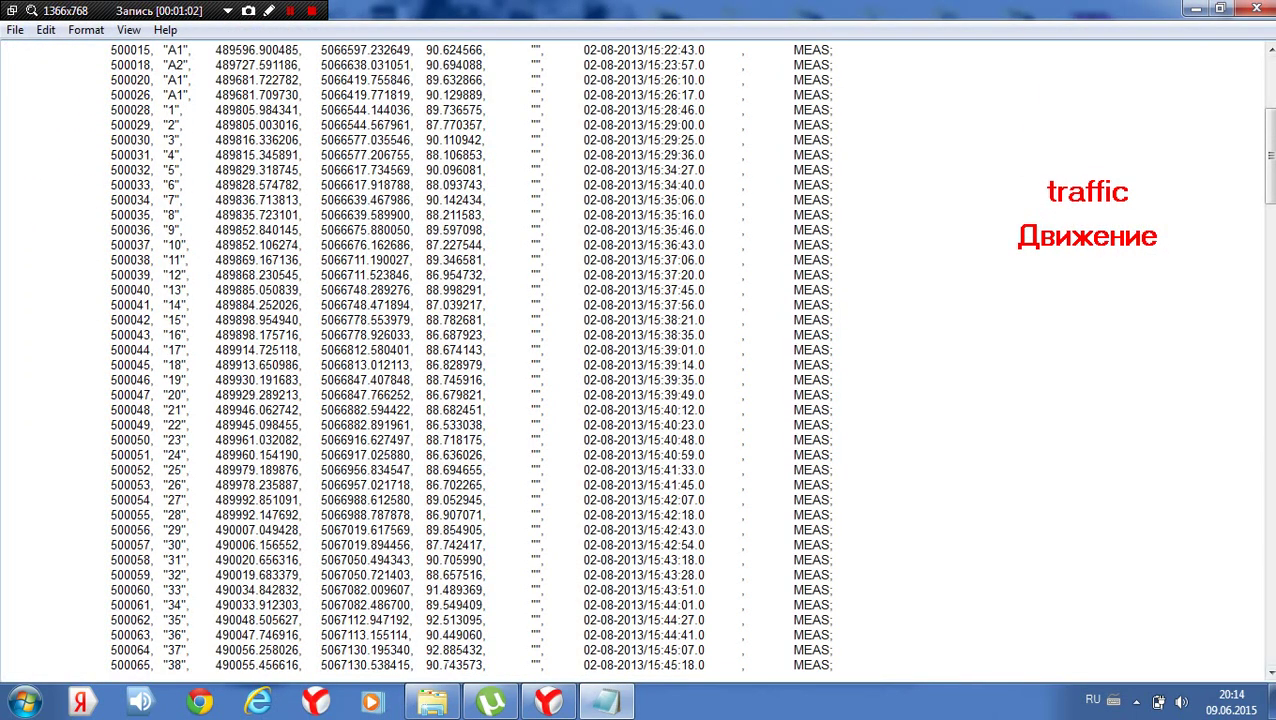
scroll(6, 444, "down", 6)
scroll(6, 444, "down", 1)
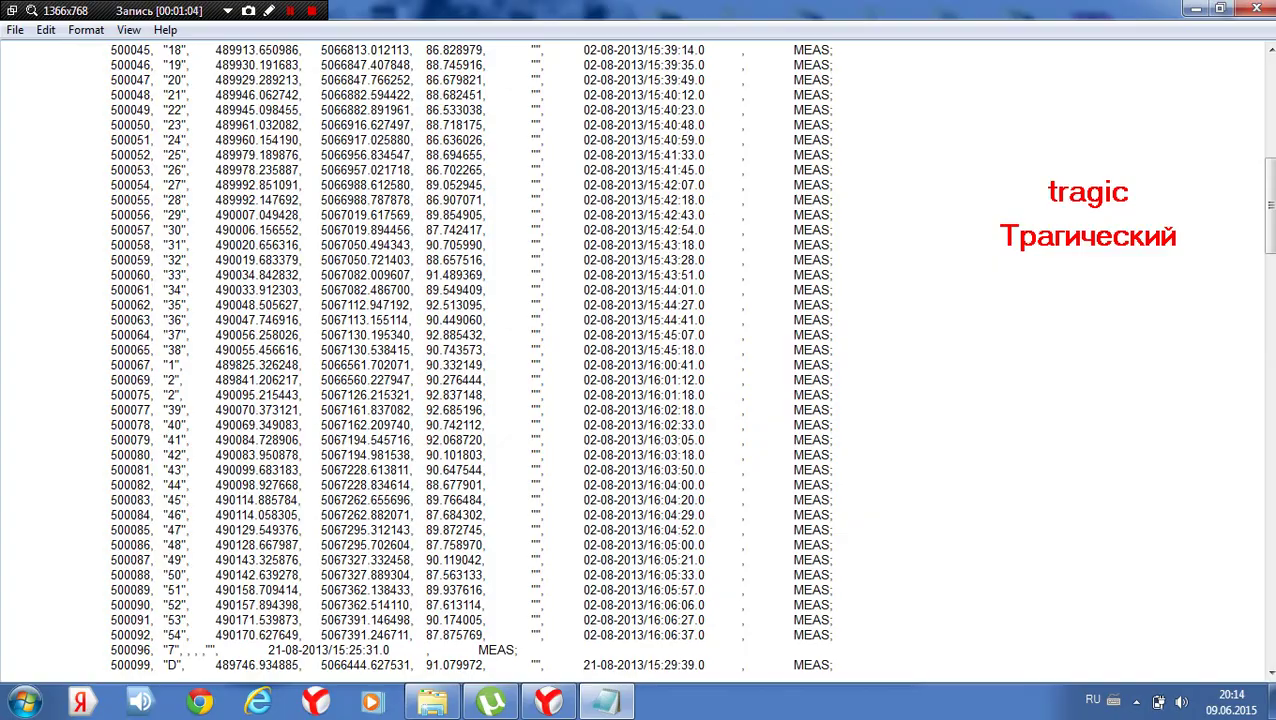
left_click_drag(1268, 205, 1268, 118)
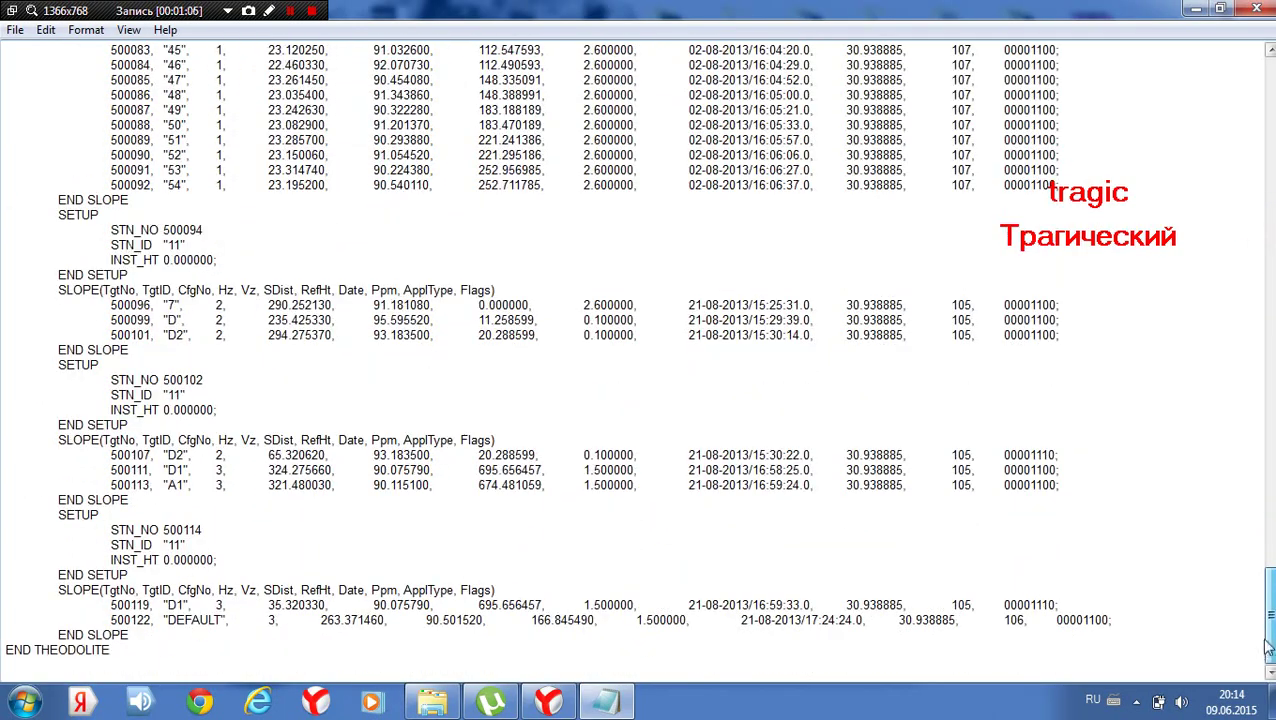
scroll(640, 360, "up", 2)
scroll(640, 360, "down", 10)
scroll(640, 360, "down", 5)
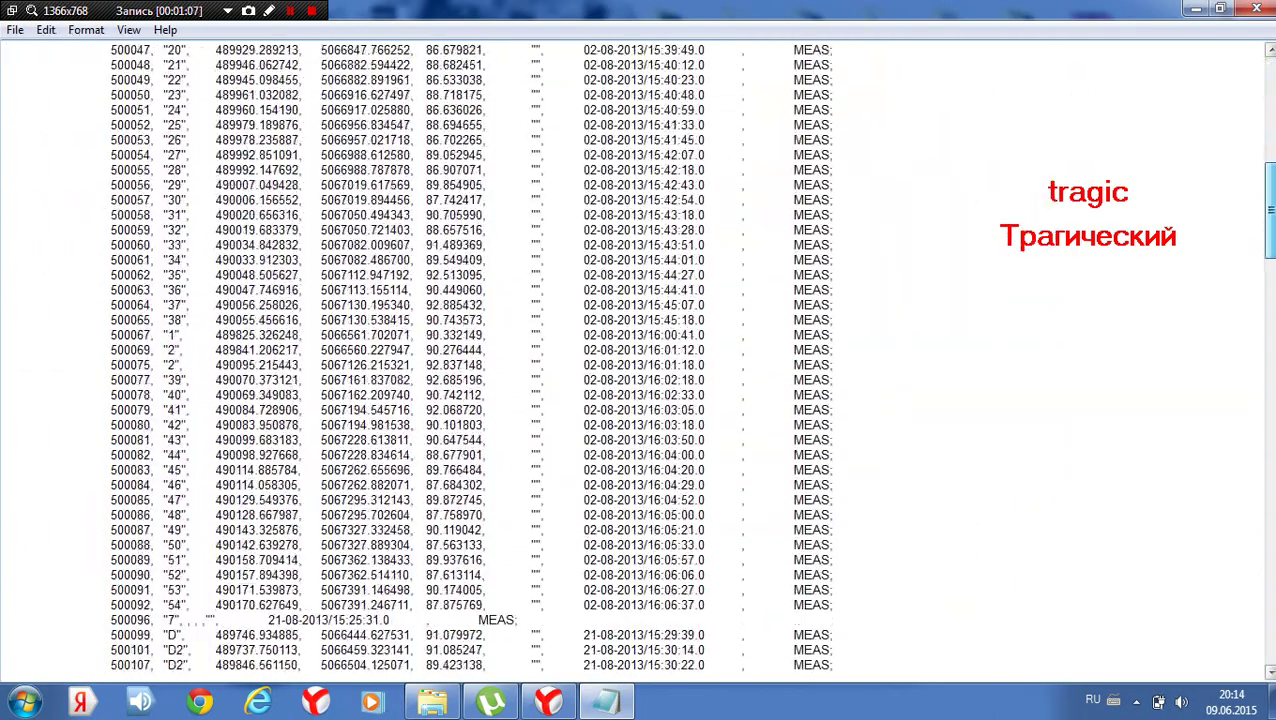
scroll(640, 360, "down", 7)
scroll(640, 360, "down", 7)
scroll(640, 360, "up", 15)
scroll(640, 360, "up", 13)
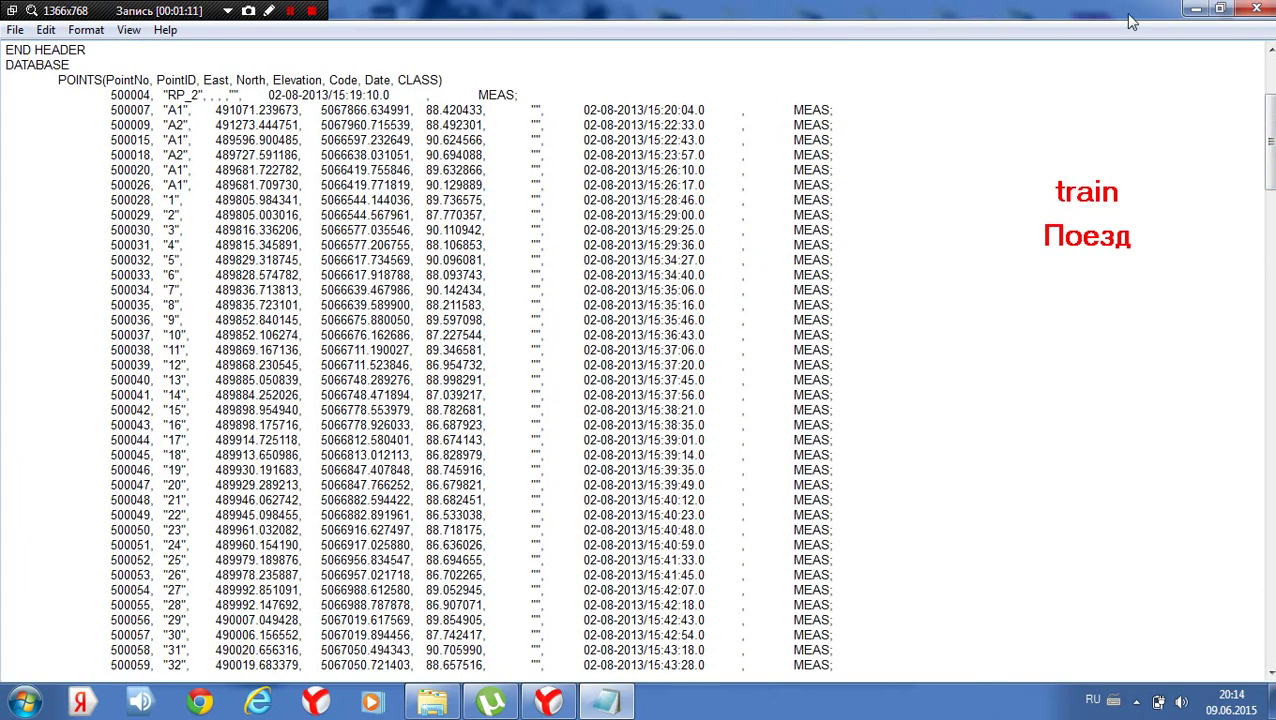
left_click(1256, 9)
left_click(430, 258)
Close the сырой folder window and launch Excel 2007 with a blank workbook.
left_click(360, 203)
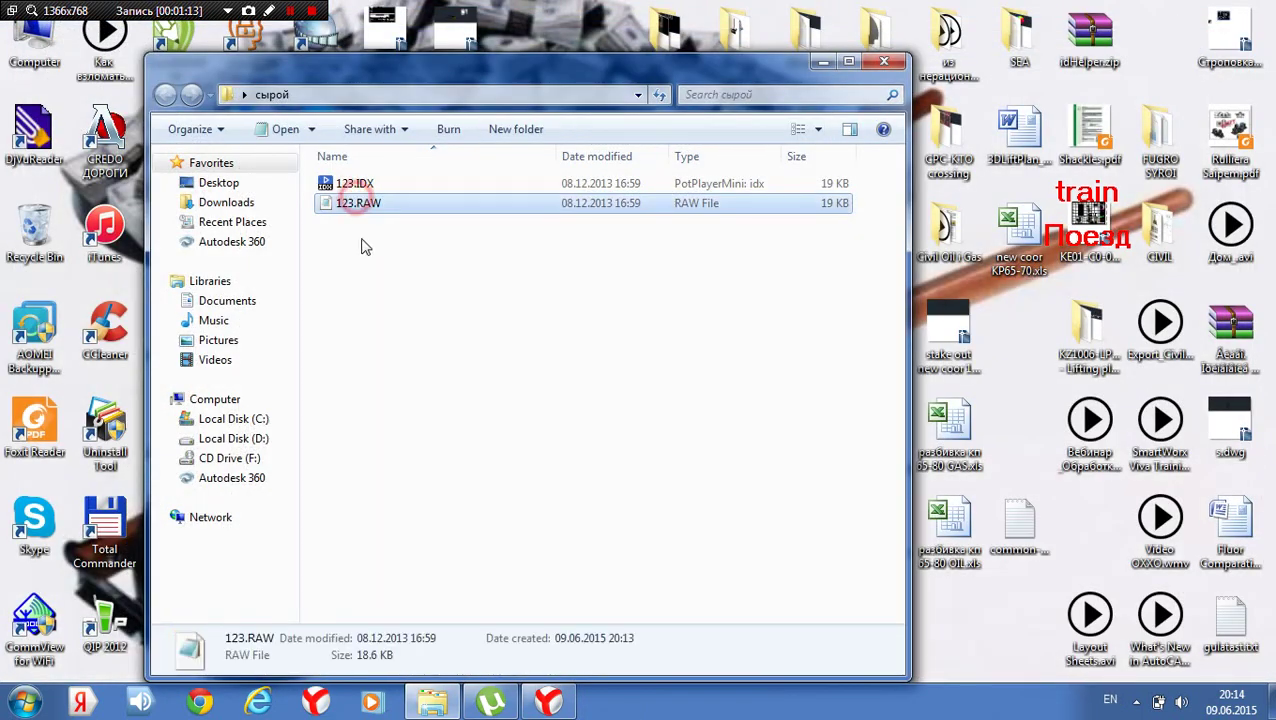
left_click(365, 247)
left_click(458, 245)
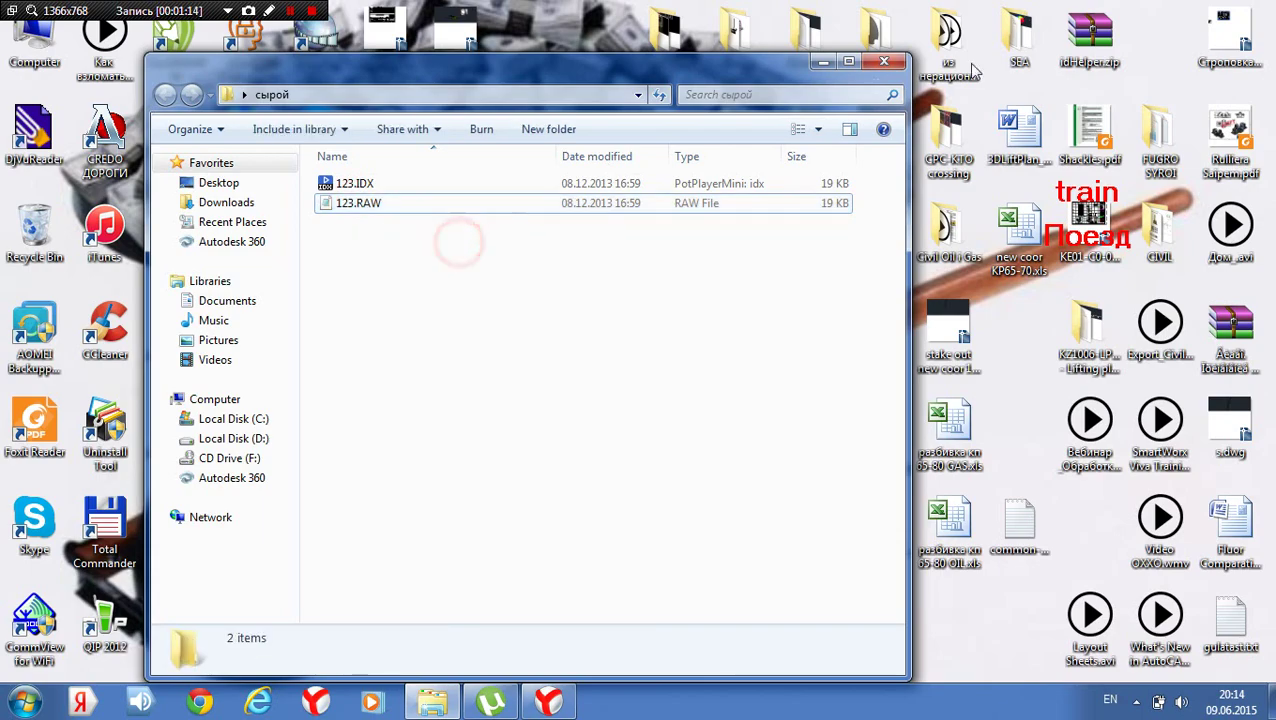
left_click(884, 62)
left_click(24, 701)
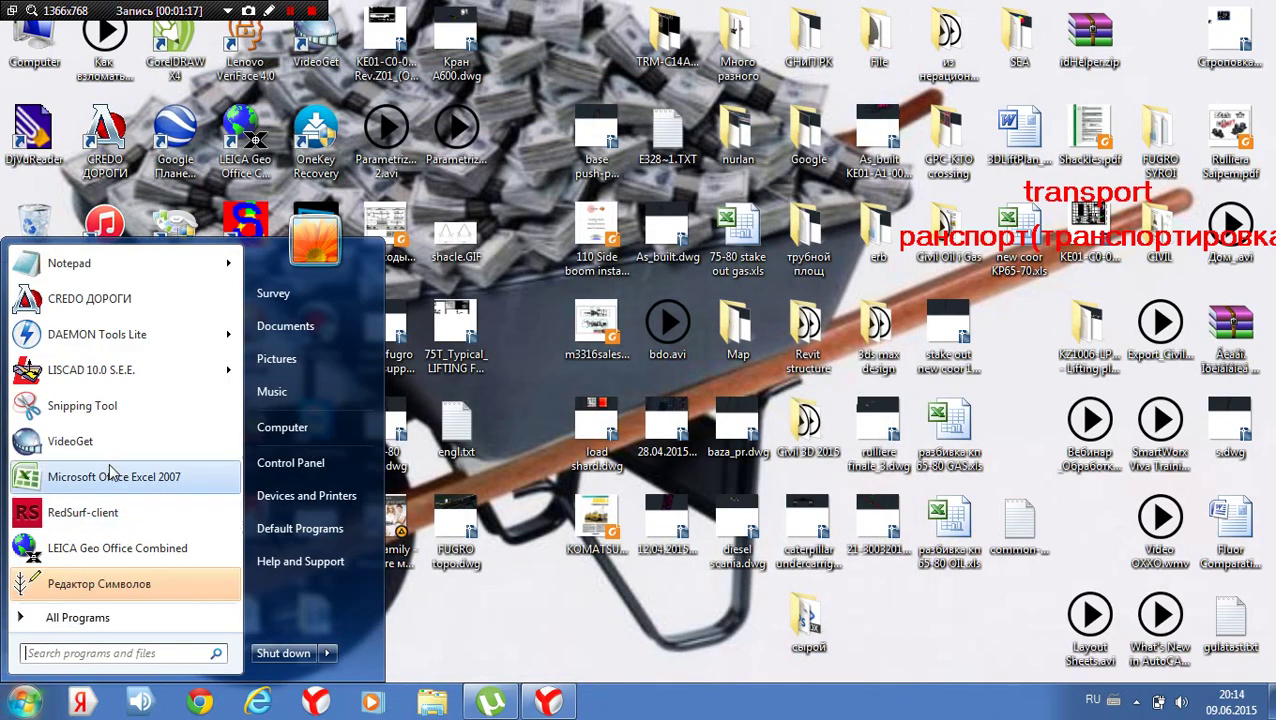
left_click(113, 476)
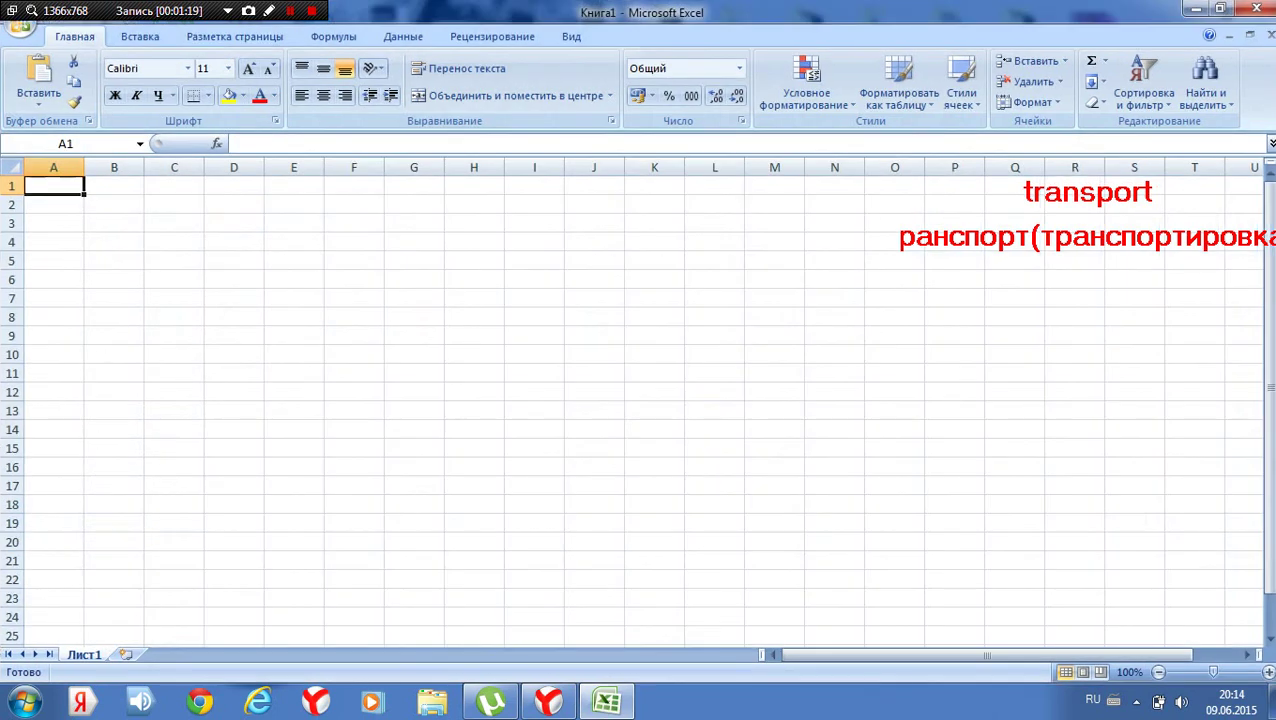
Bring up the Open dialog and browse from the Desktop into the сырой folder.
left_click(22, 24)
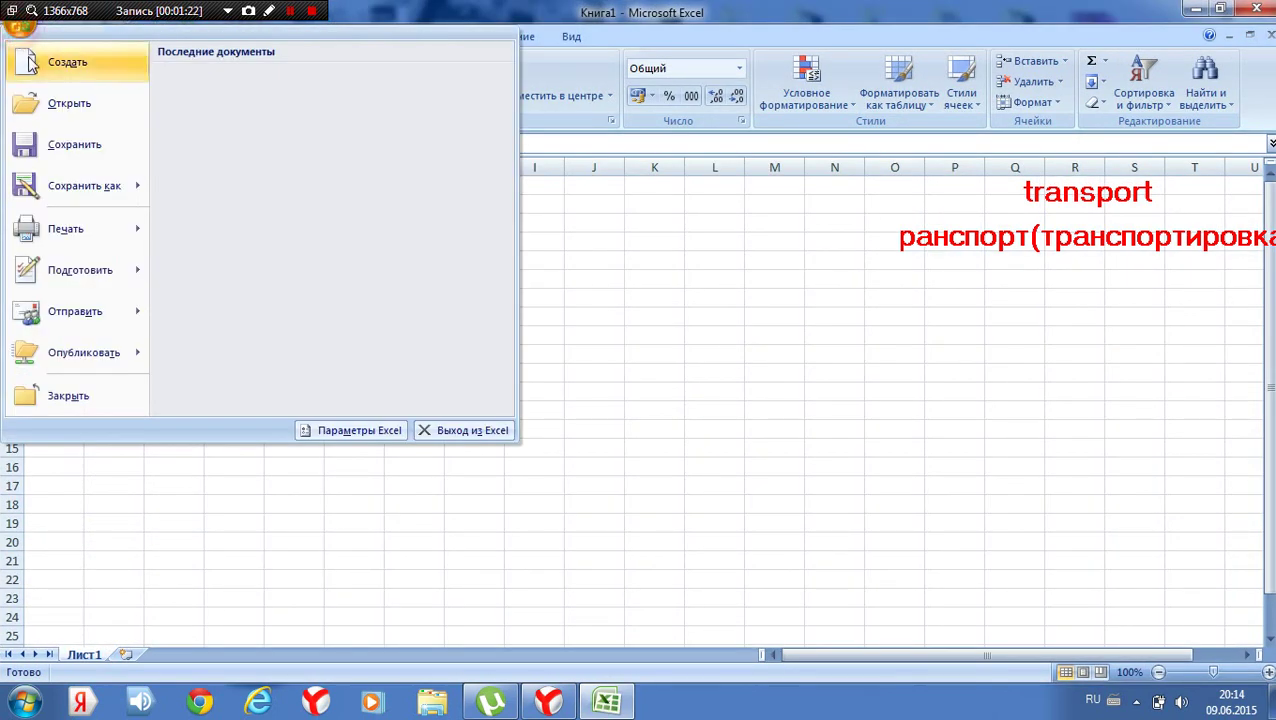
mouse_move(65, 229)
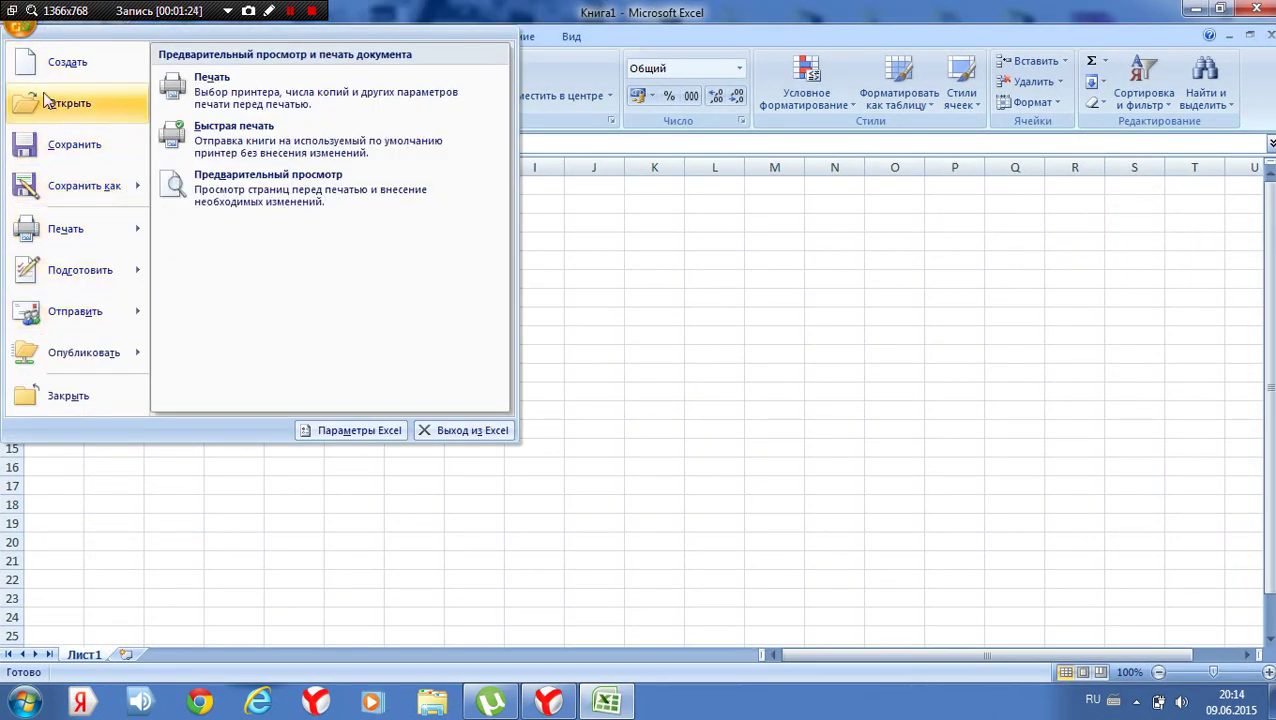
left_click(83, 108)
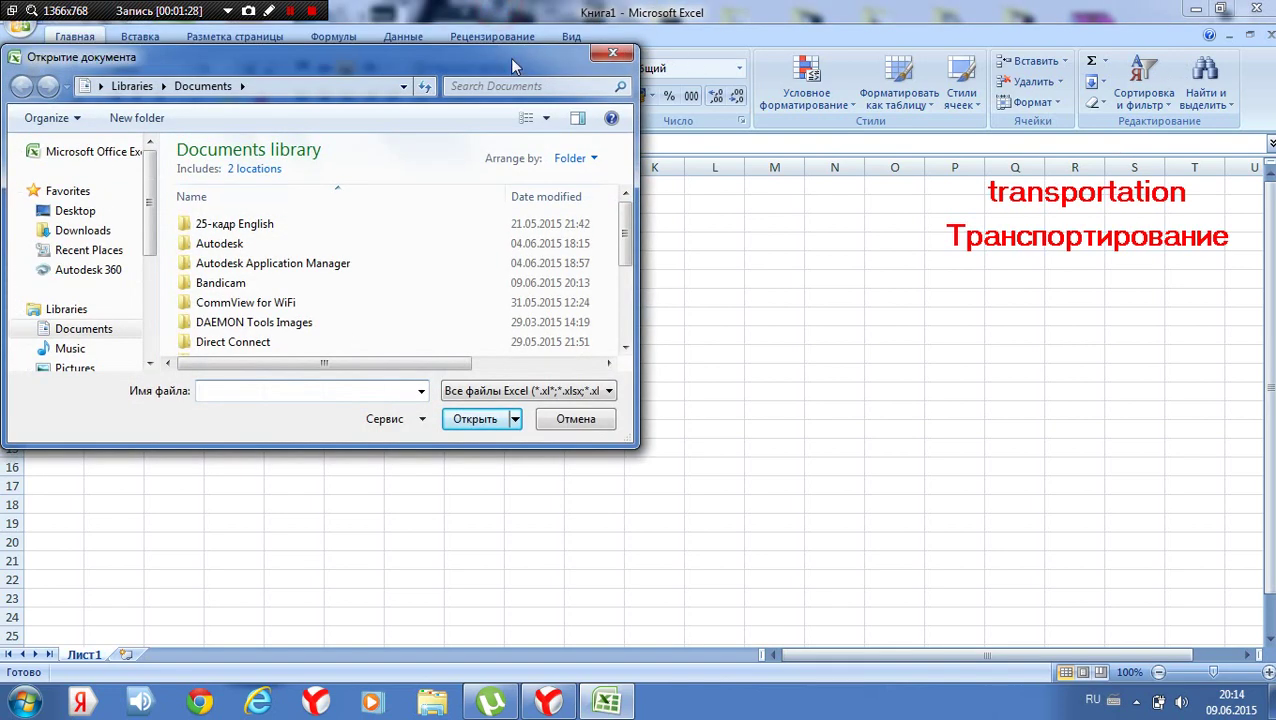
left_click_drag(512, 65, 942, 70)
left_click(508, 218)
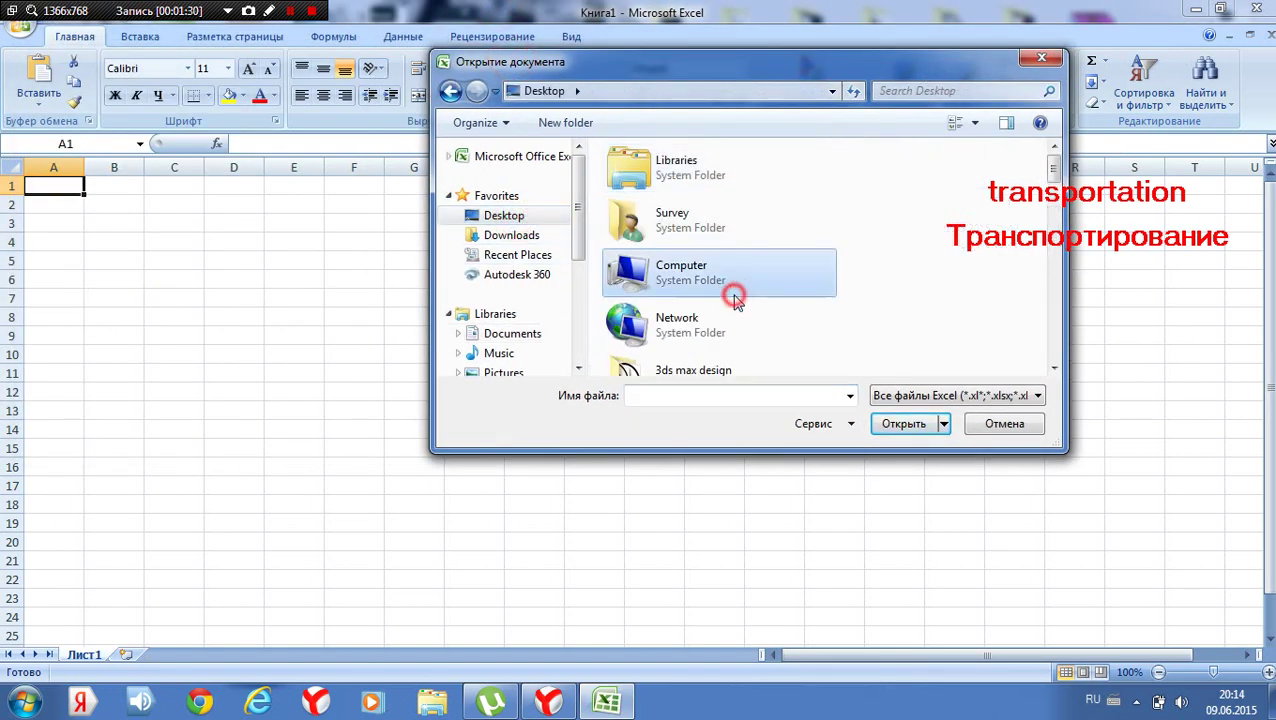
scroll(735, 300, "down", 5)
scroll(738, 309, "down", 5)
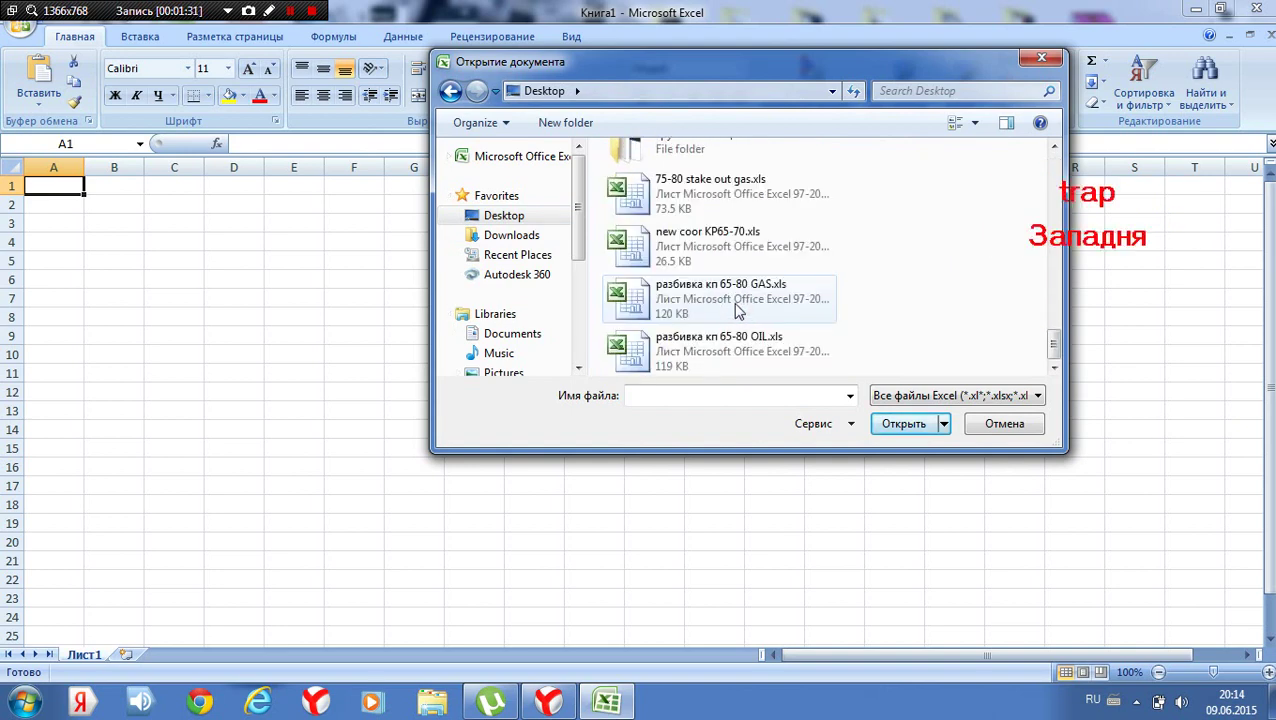
scroll(737, 311, "up", 3)
scroll(745, 303, "up", 2)
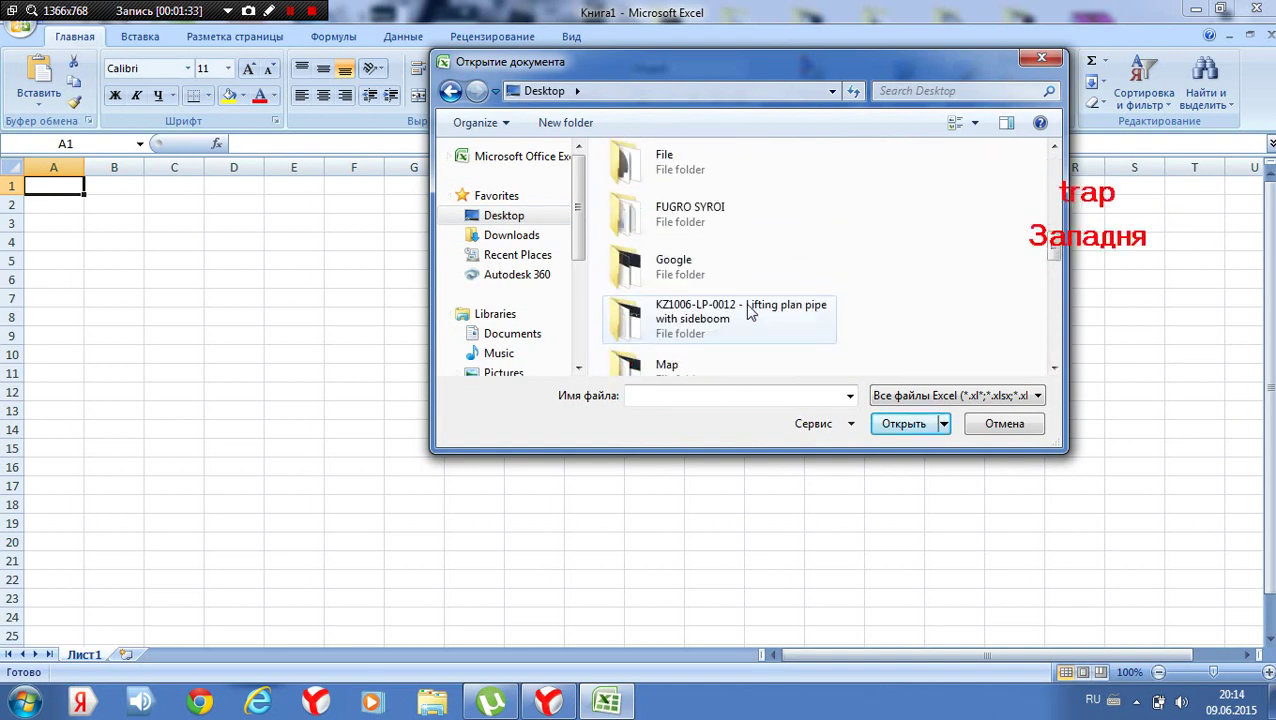
scroll(748, 305, "up", 1)
scroll(740, 280, "up", 1)
scroll(733, 245, "up", 2)
scroll(735, 255, "down", 3)
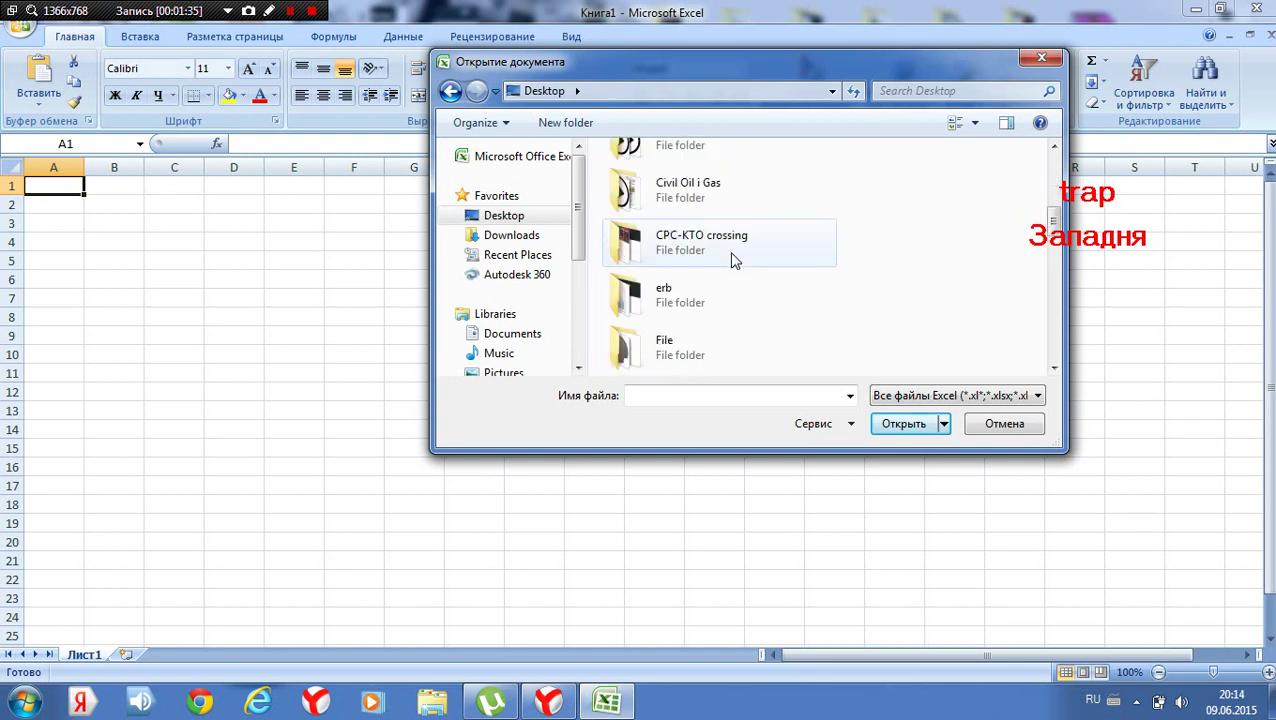
scroll(735, 310, "down", 1)
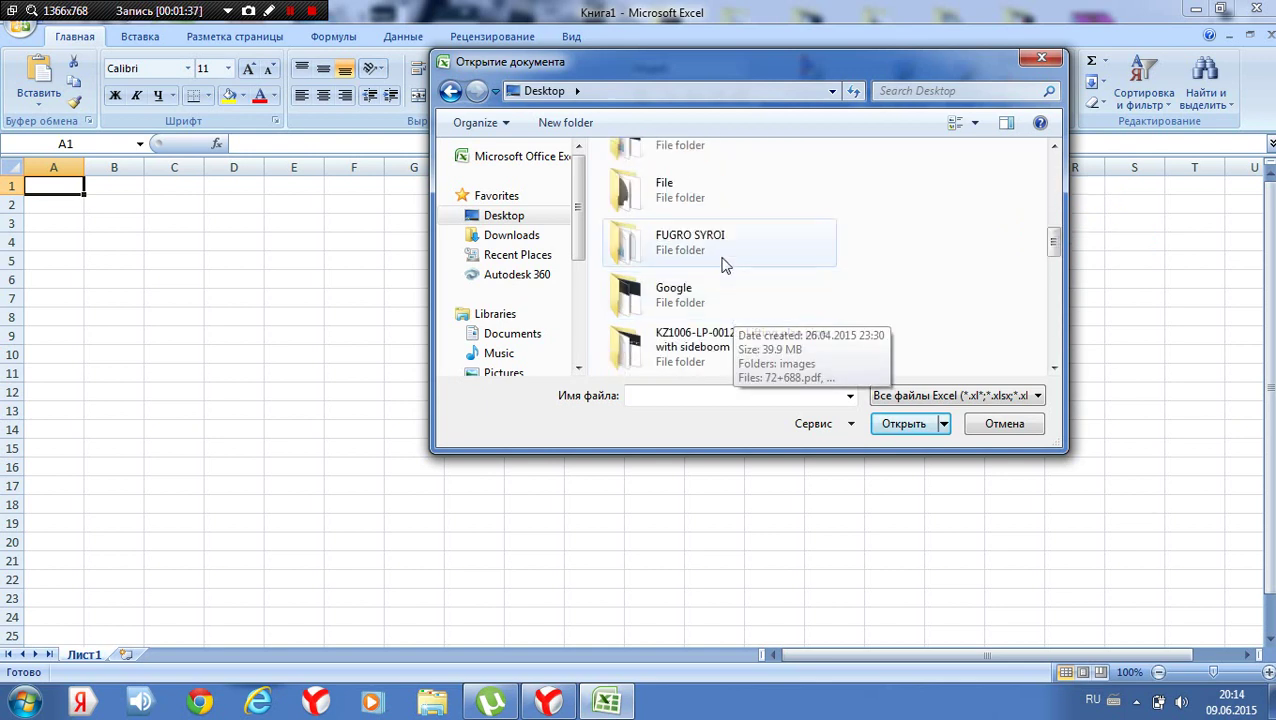
scroll(723, 268, "down", 1)
scroll(725, 285, "down", 2)
scroll(730, 300, "down", 3)
scroll(726, 313, "up", 2)
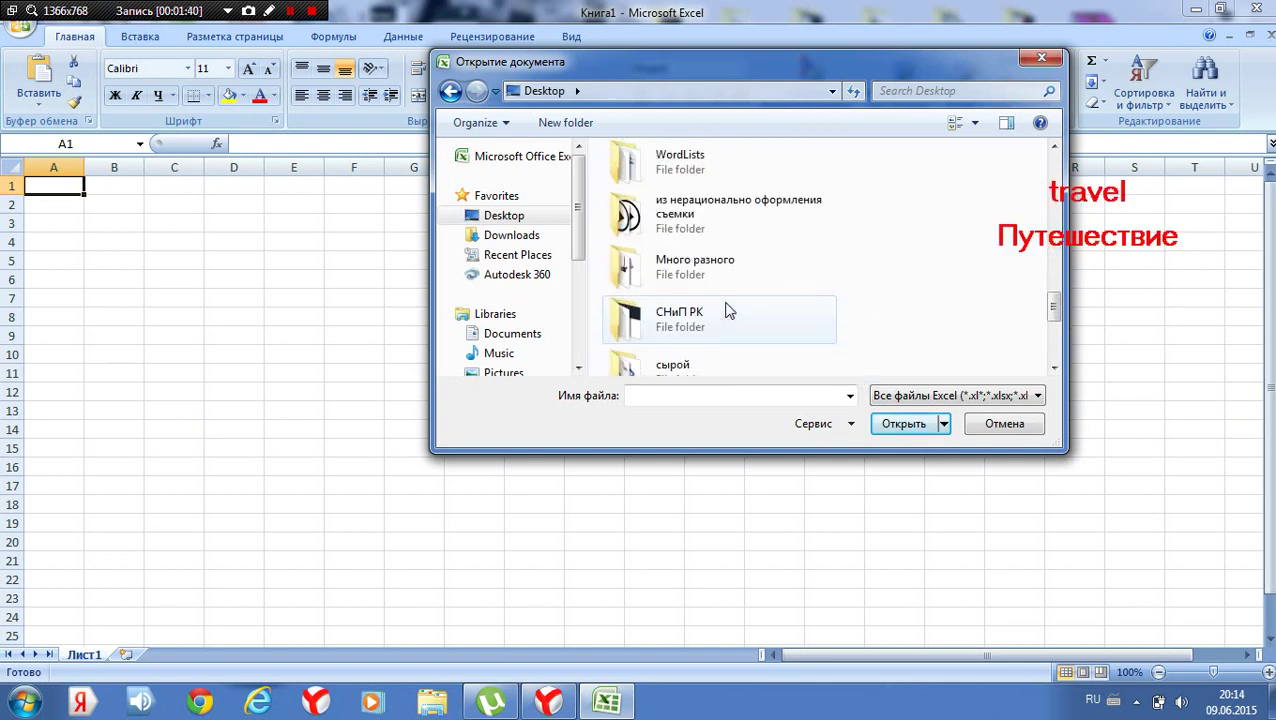
scroll(726, 313, "up", 1)
scroll(1052, 300, "down", 3)
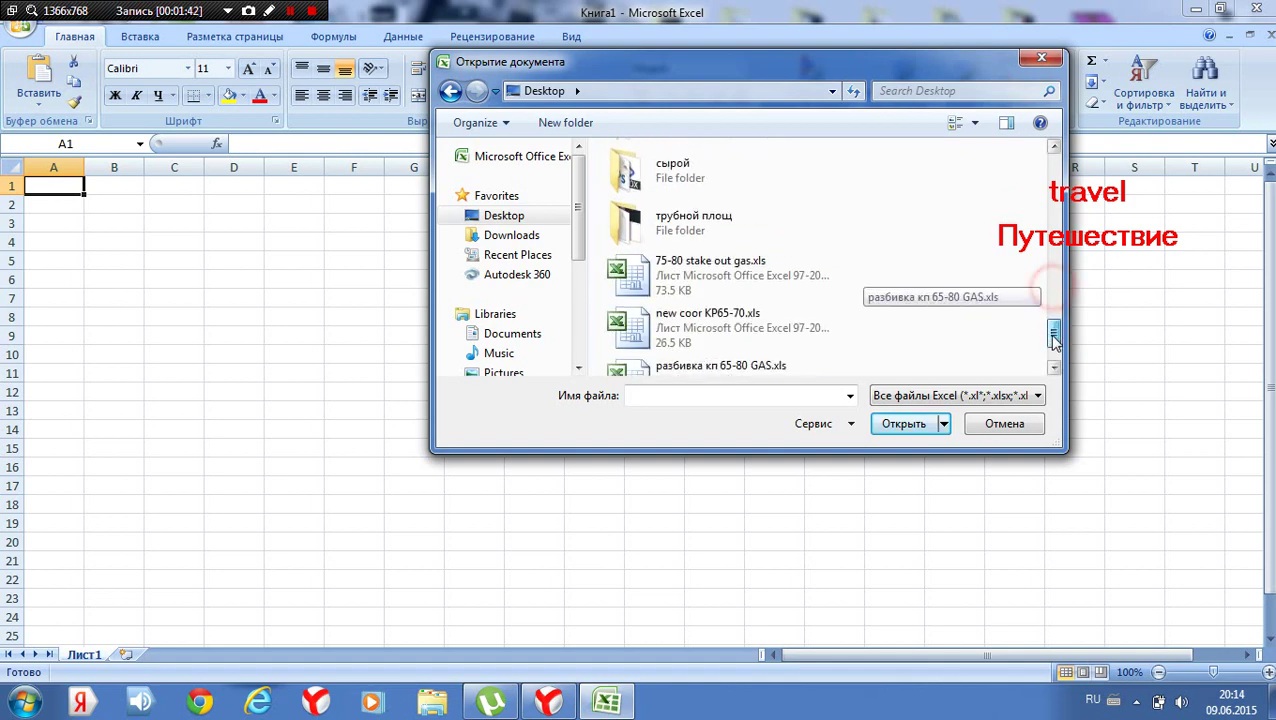
scroll(1052, 330, "down", 1)
scroll(1052, 330, "up", 2)
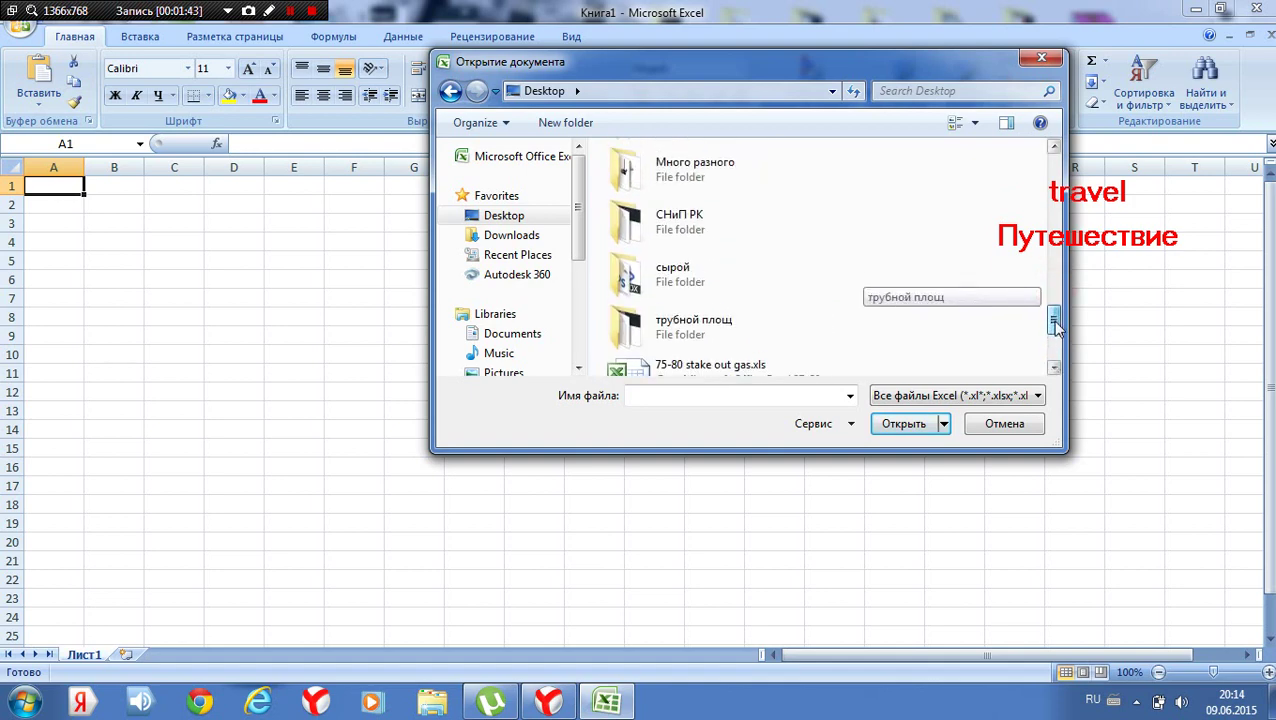
double_click(718, 276)
Show all file types in the Open dialog and open 123.IDX.
left_click(901, 397)
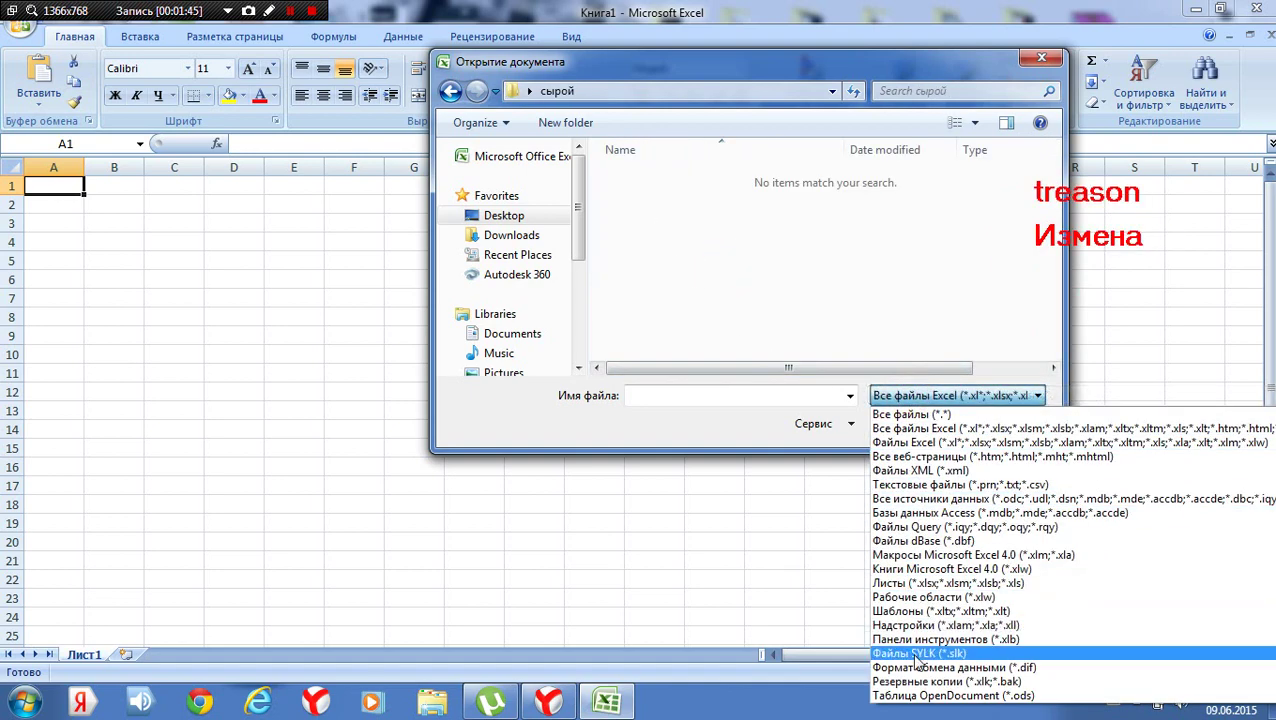
left_click(918, 688)
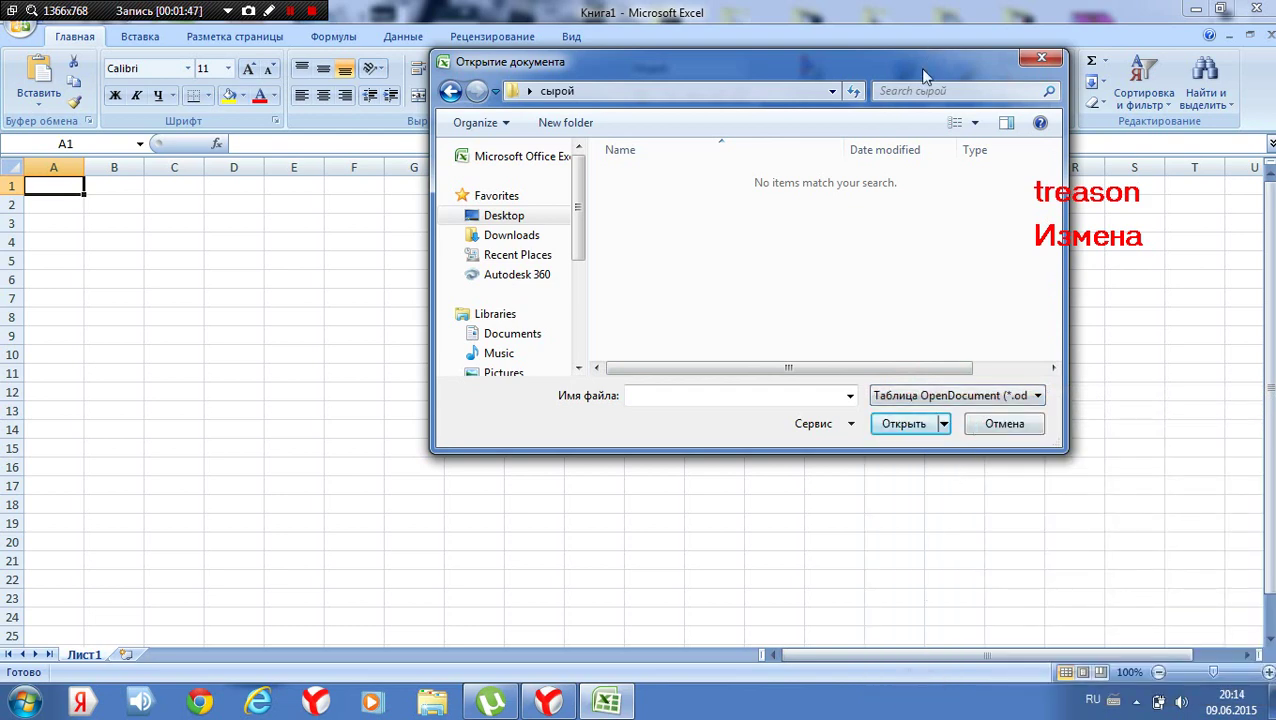
left_click_drag(924, 75, 733, 56)
left_click(826, 381)
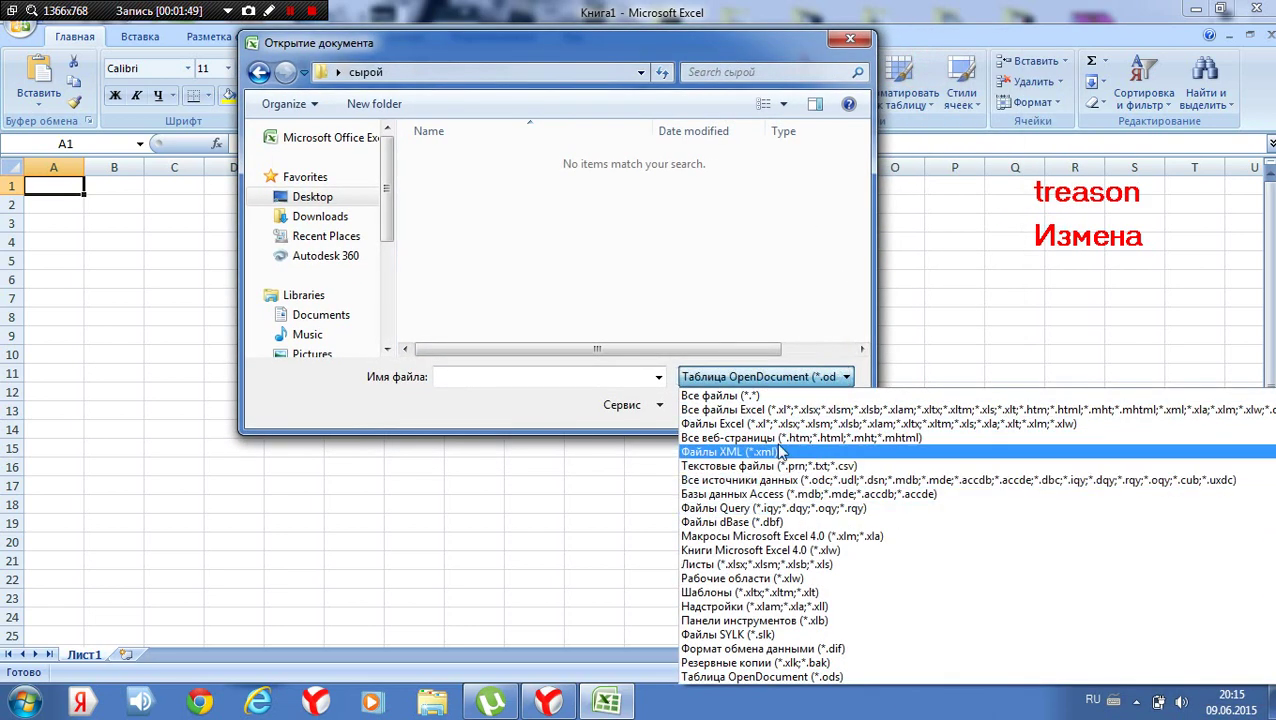
left_click(725, 396)
left_click(468, 163)
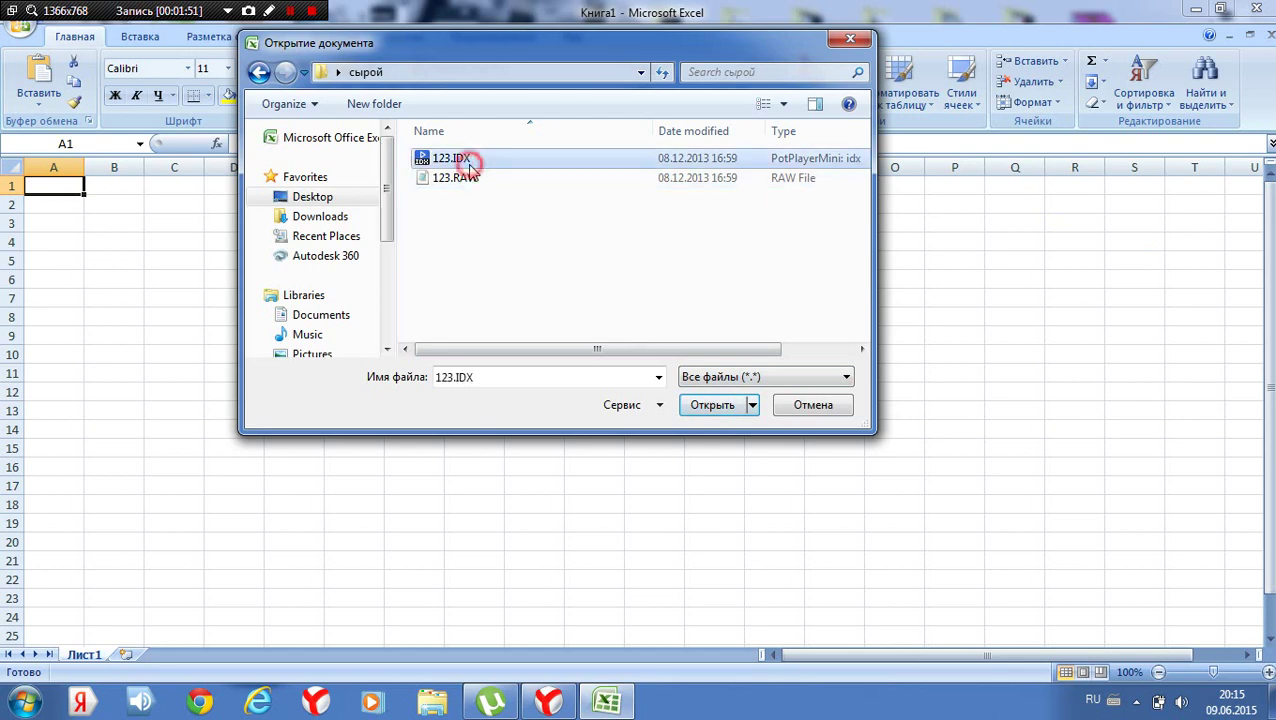
double_click(468, 163)
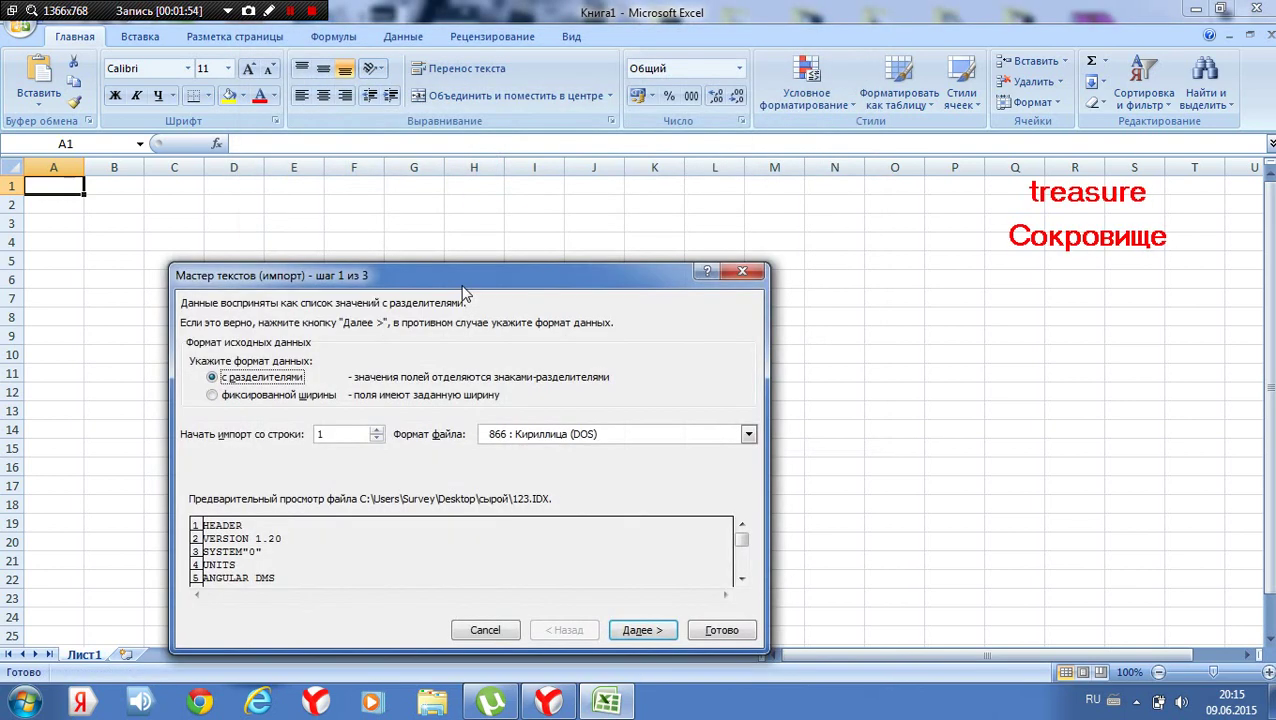
Finish the text import wizard with space added as a field delimiter.
left_click_drag(556, 273, 574, 61)
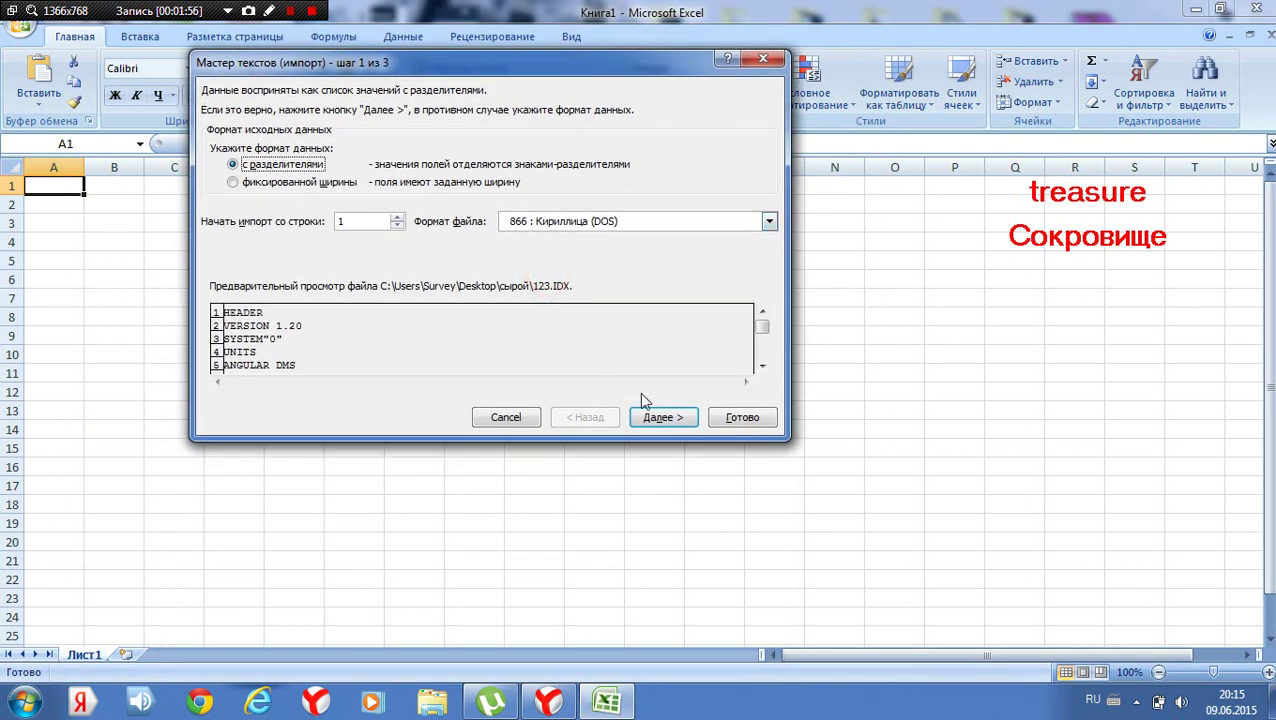
left_click(660, 418)
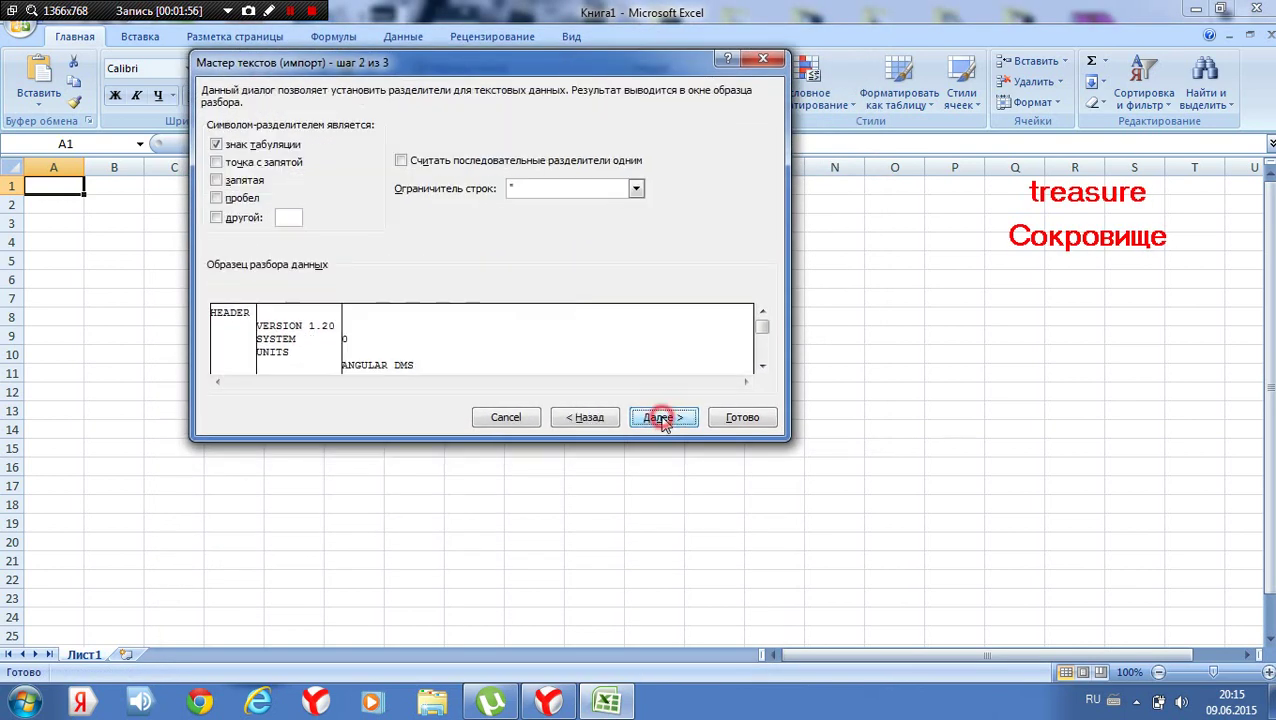
left_click(231, 199)
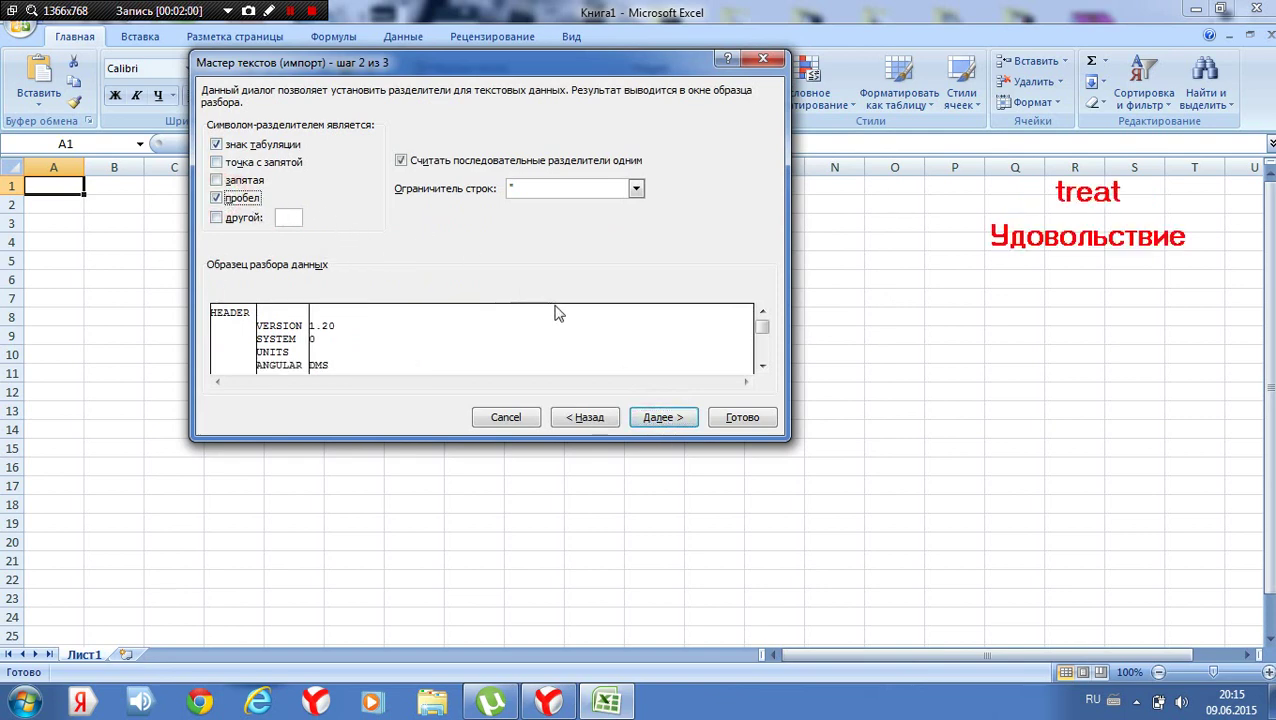
left_click(660, 418)
left_click(743, 418)
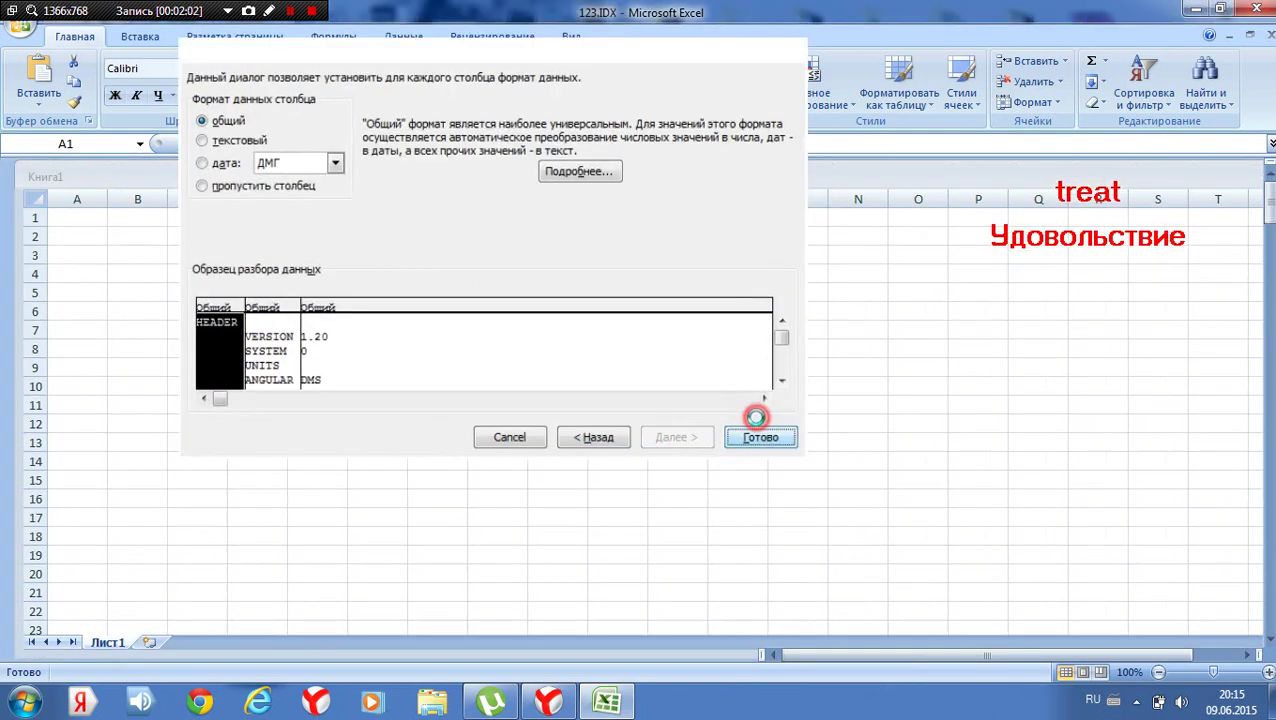
Autofit columns D, E and F so the full coordinate values show.
scroll(755, 418, "down", 3)
scroll(573, 354, "down", 5)
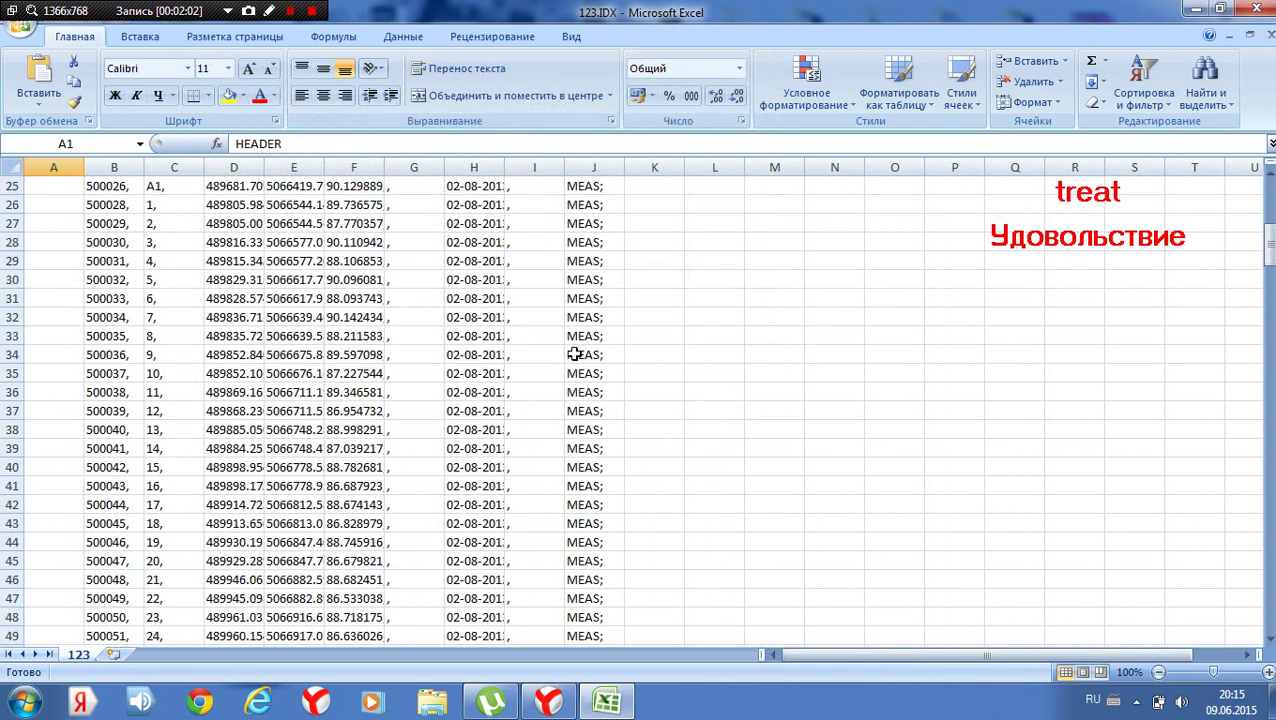
double_click(260, 167)
double_click(401, 167)
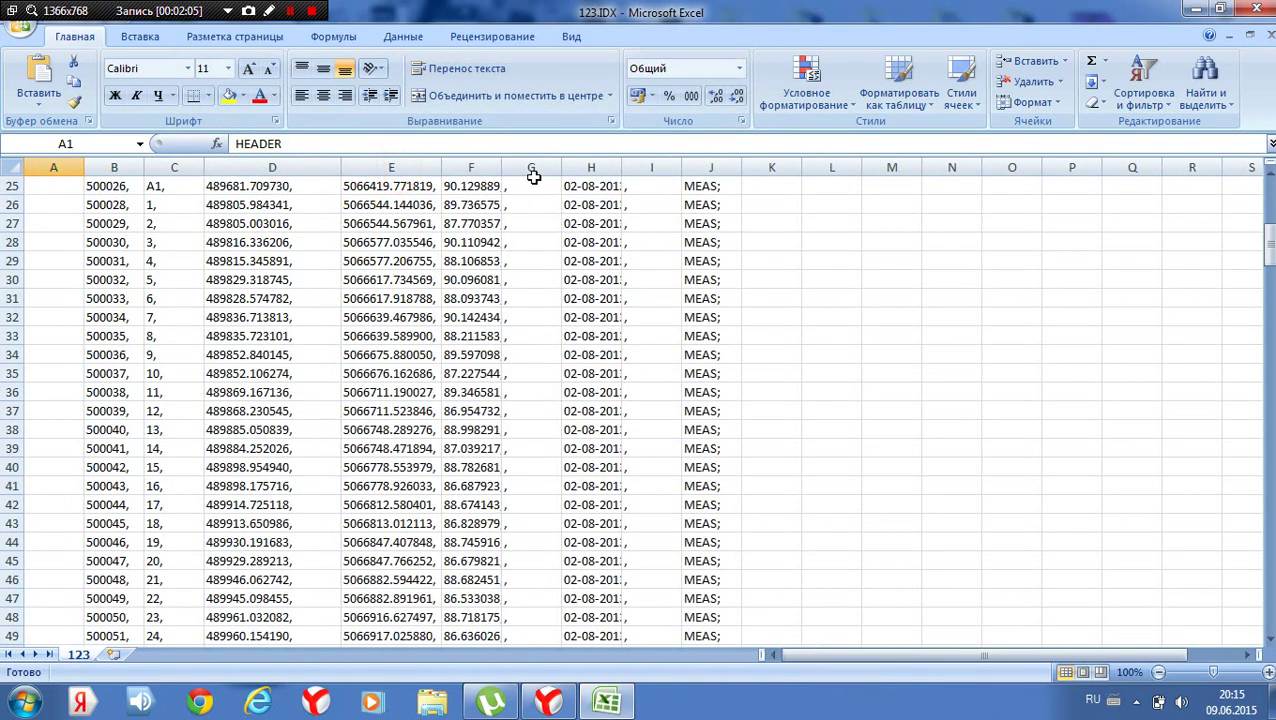
double_click(501, 167)
left_click(664, 279)
scroll(267, 230, "up", 1)
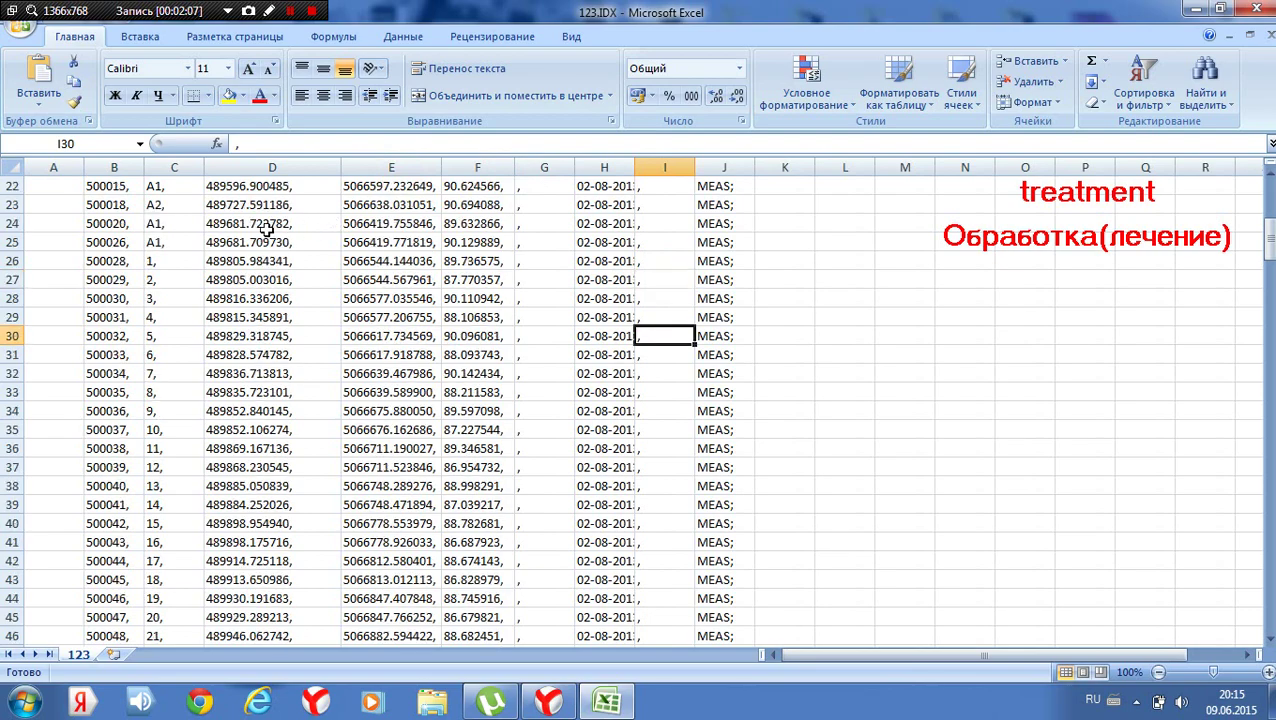
scroll(267, 230, "up", 3)
left_click(217, 318)
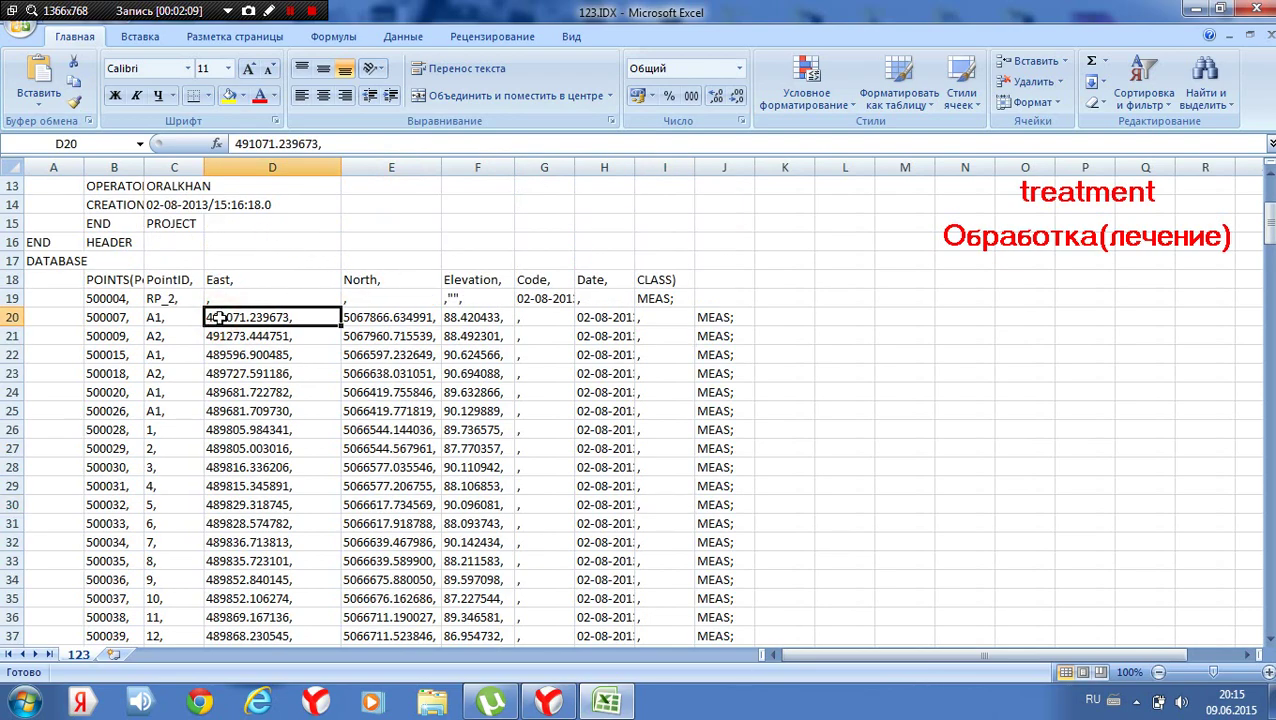
Select the coordinate range D20:F82.
left_click_drag(217, 318, 489, 705)
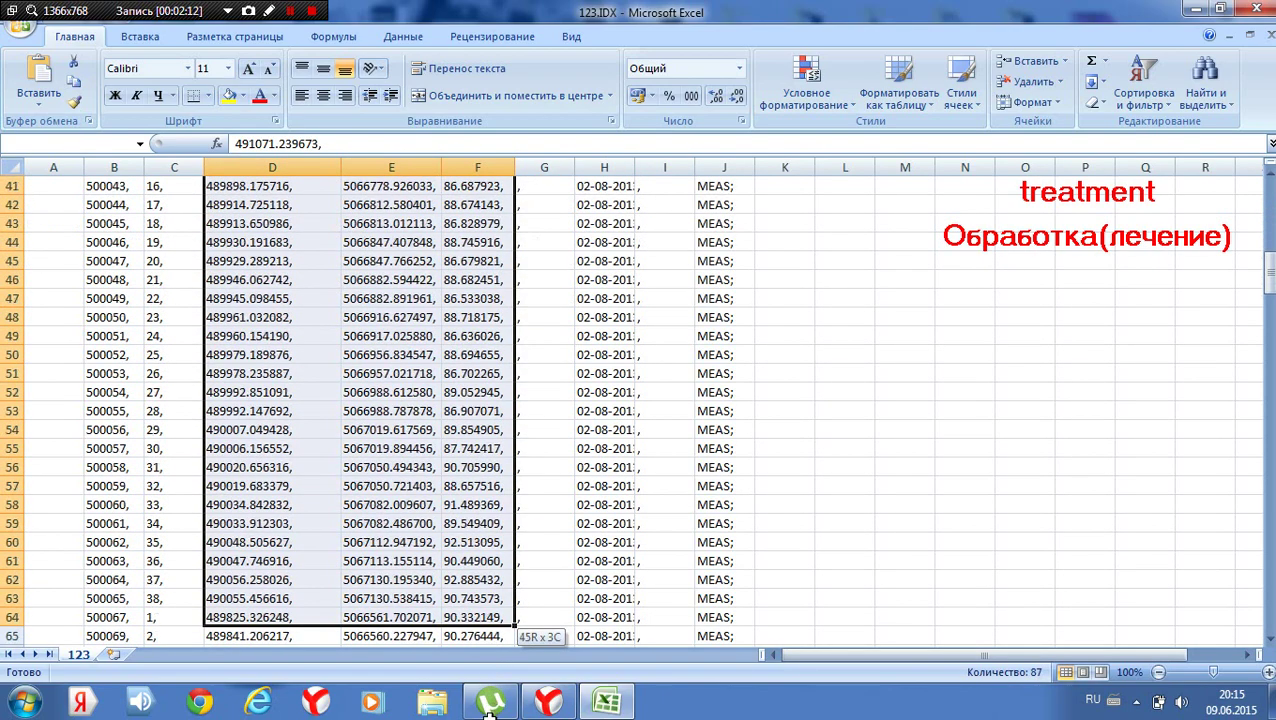
mouse_move(489, 705)
left_mouse_down()
mouse_move(468, 133)
mouse_move(522, 270)
mouse_move(522, 144)
left_mouse_up()
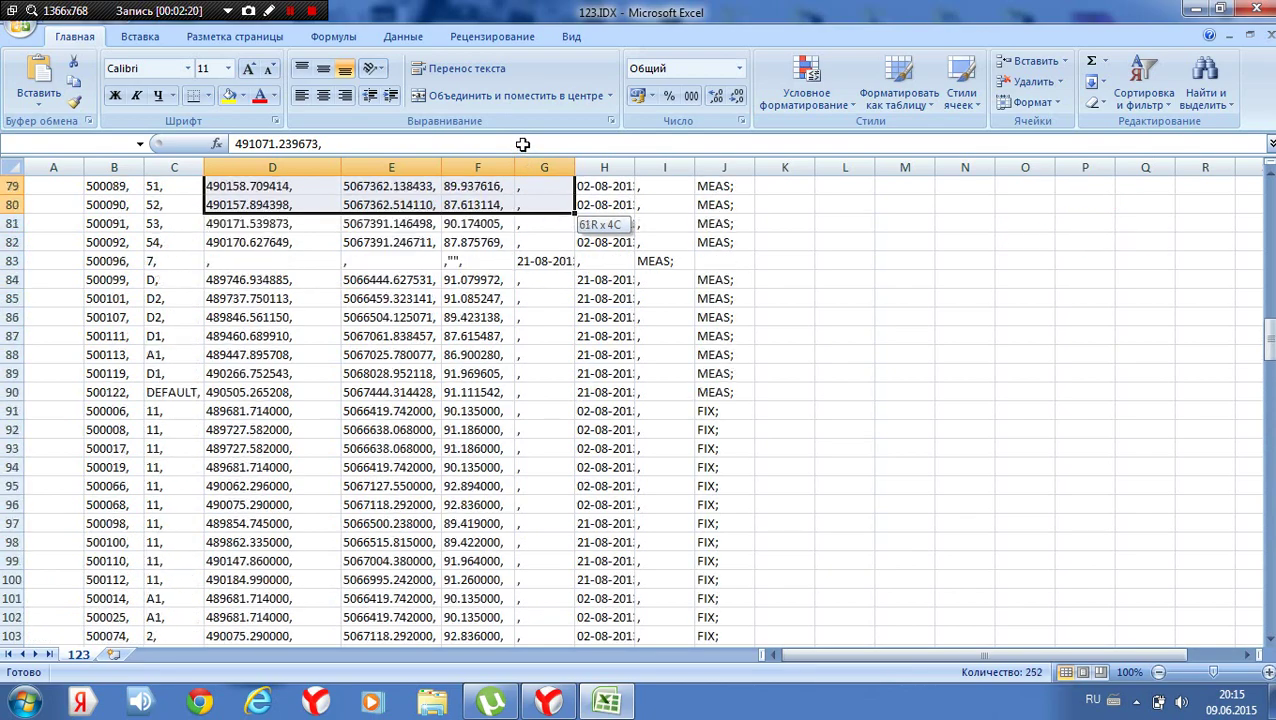
left_click_drag(522, 144, 466, 392)
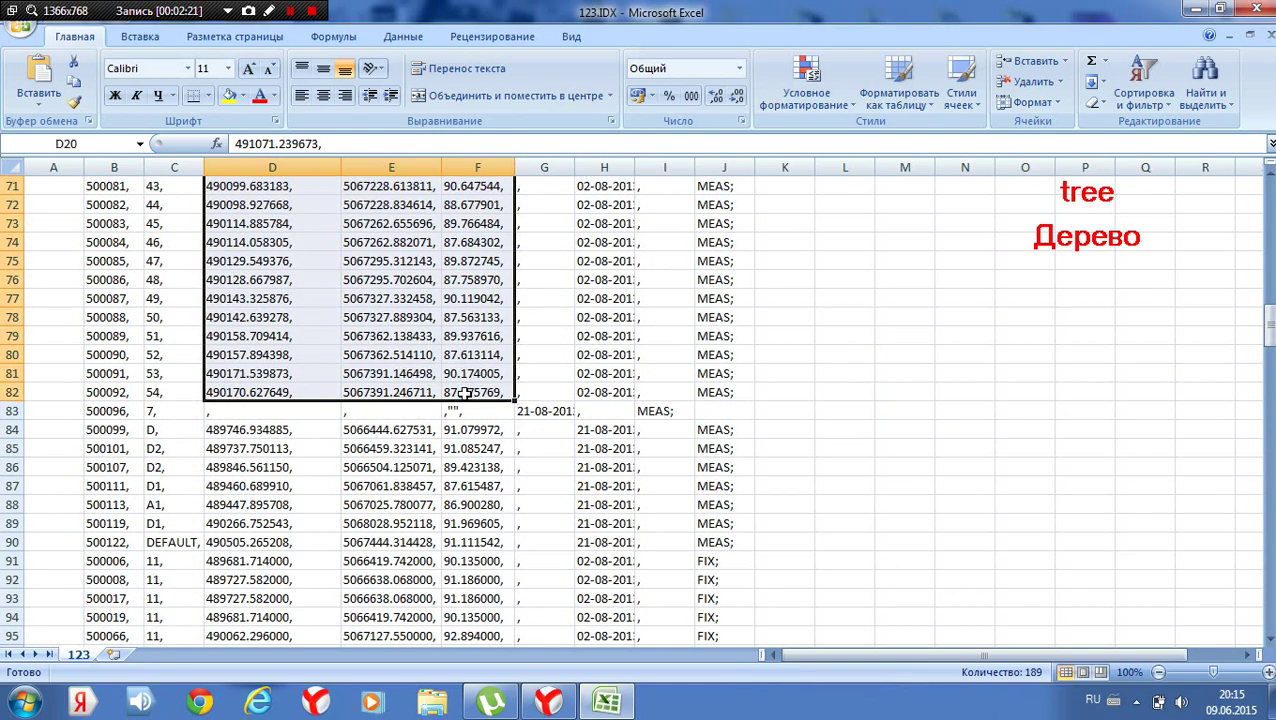
scroll(440, 385, "up", 4)
scroll(412, 378, "up", 6)
scroll(400, 375, "up", 6)
scroll(365, 345, "up", 3)
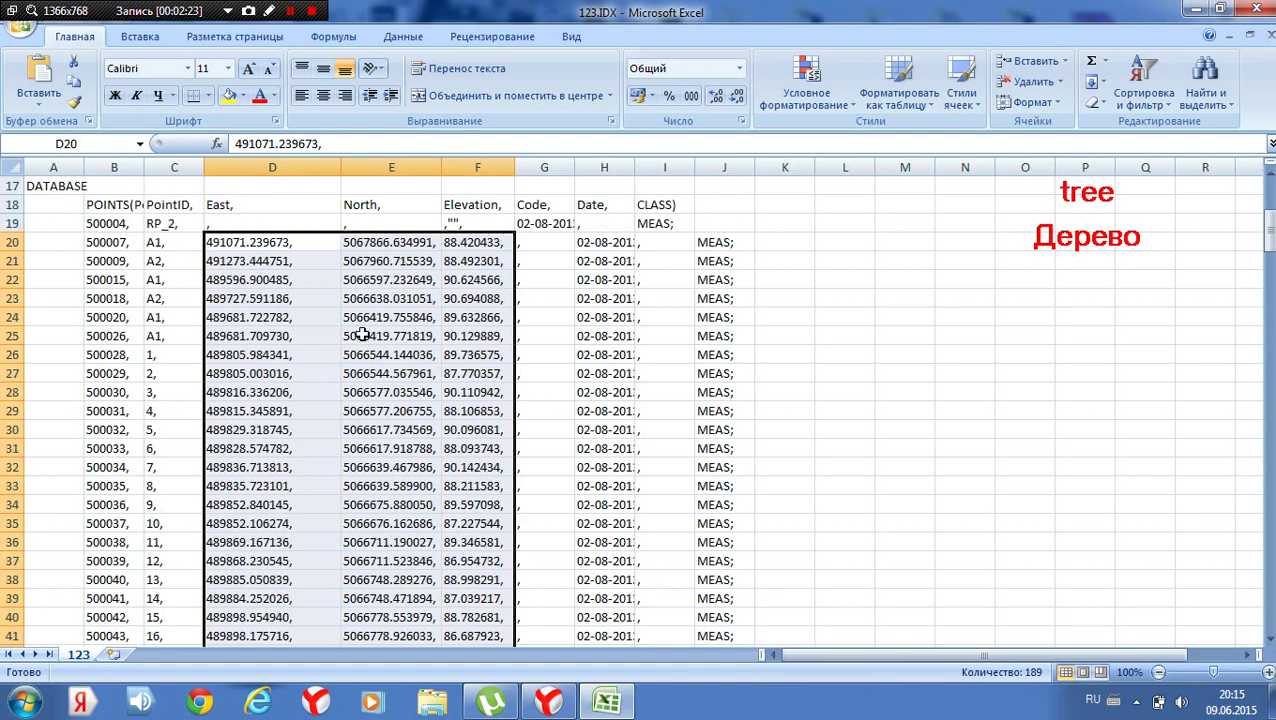
Copy the selected East, North and Elevation values, dismissing the warning and copying again.
right_click(345, 310)
left_click(420, 344)
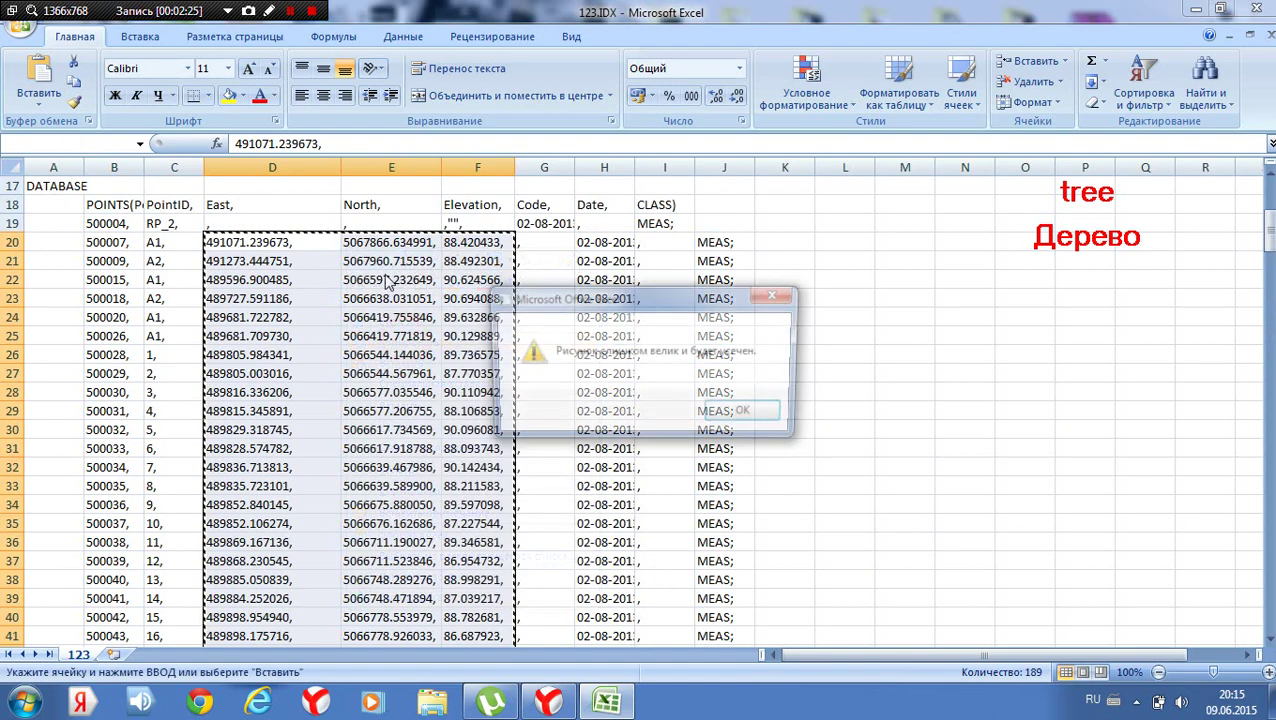
left_click(772, 420)
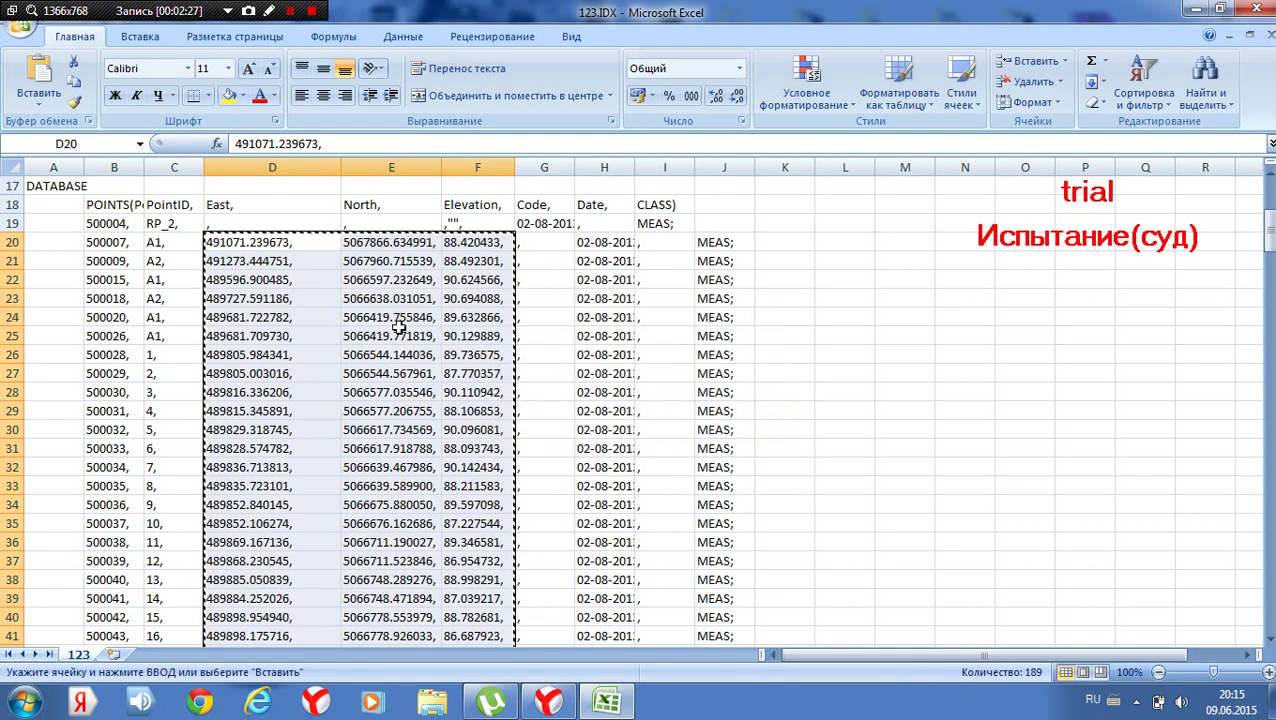
right_click(348, 306)
left_click(424, 338)
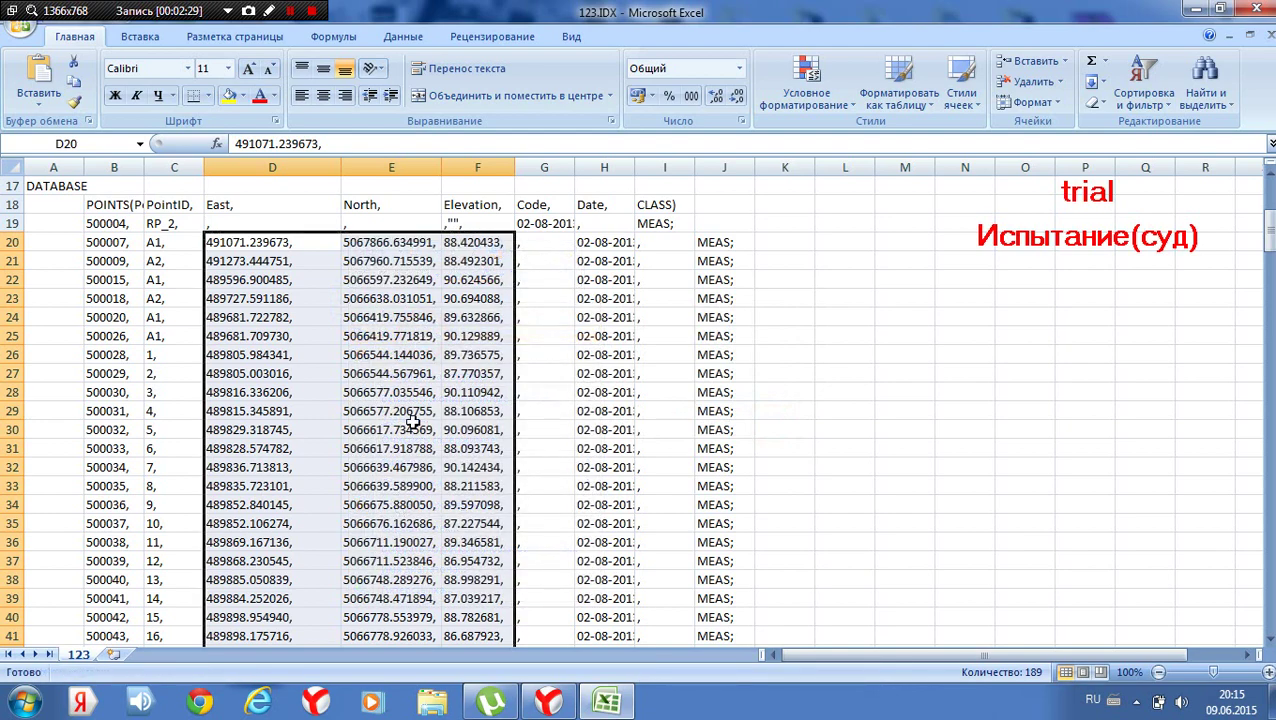
scroll(413, 423, "down", 2)
left_click(24, 702)
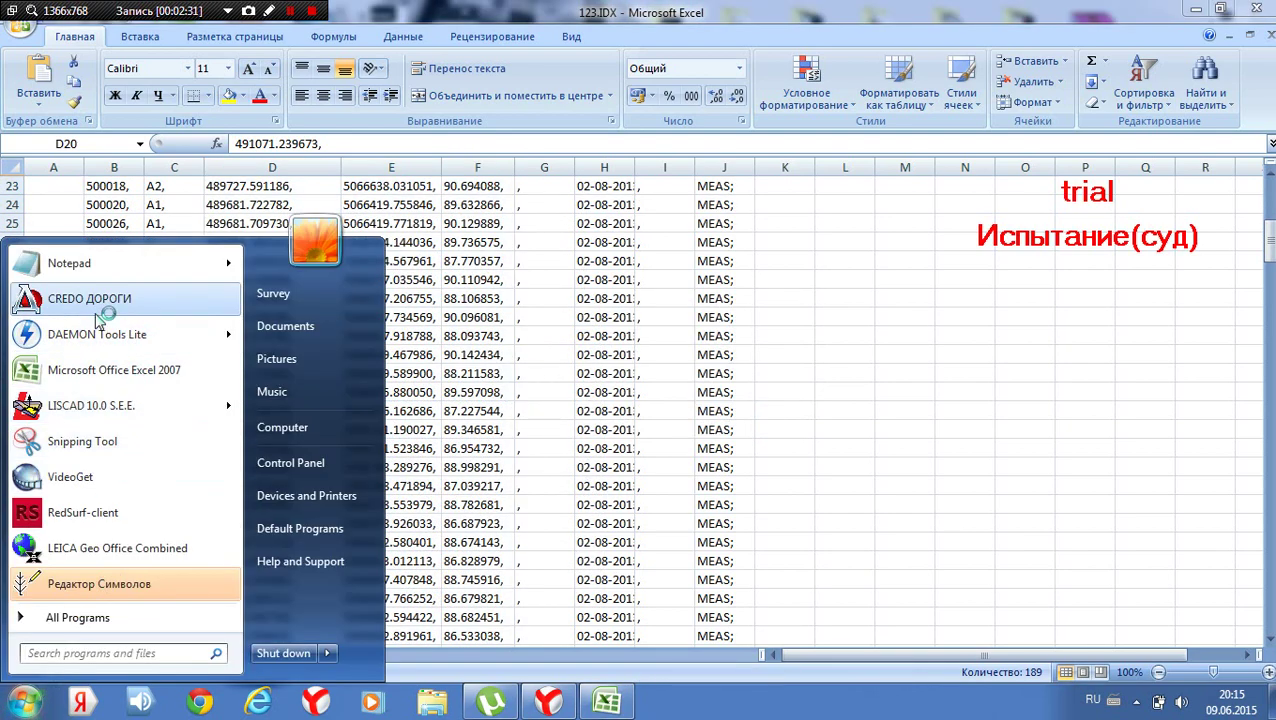
Launch Notepad and paste the copied D20:F82 coordinates into the new document.
left_click(90, 95)
right_click(384, 304)
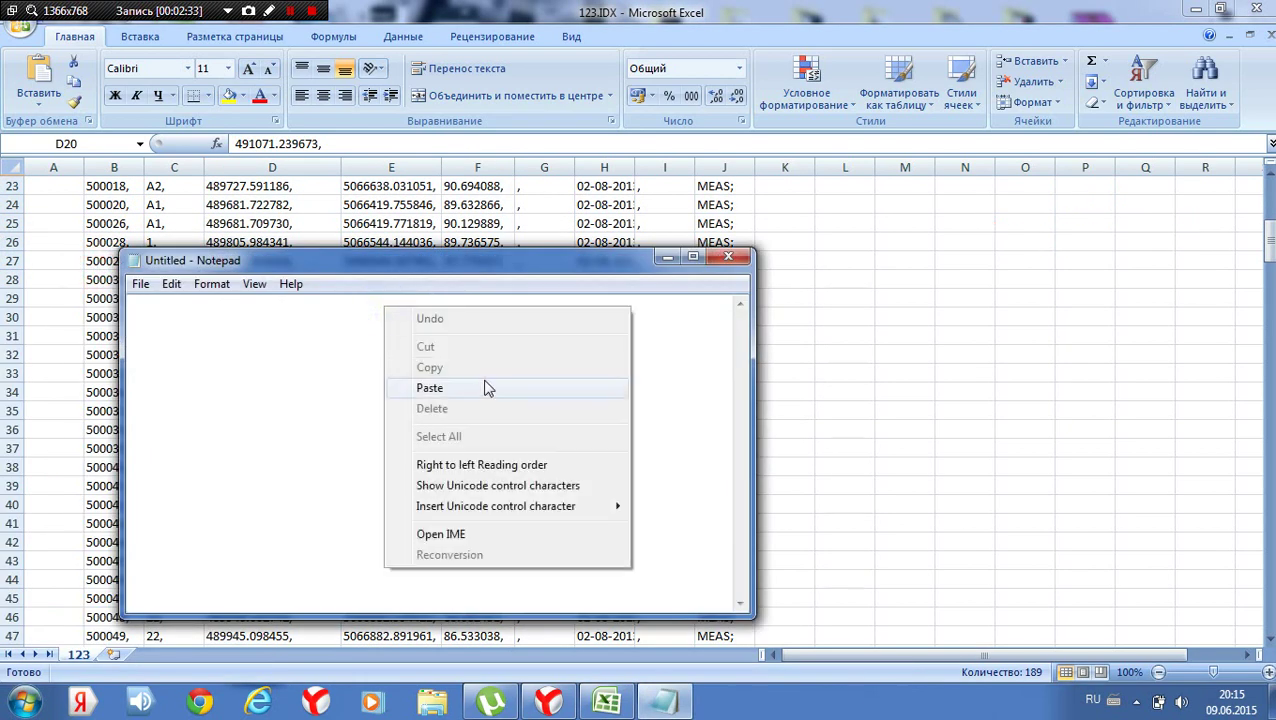
left_click(482, 386)
mouse_move(505, 284)
left_mouse_down()
mouse_move(786, 190)
mouse_move(820, 159)
left_mouse_up()
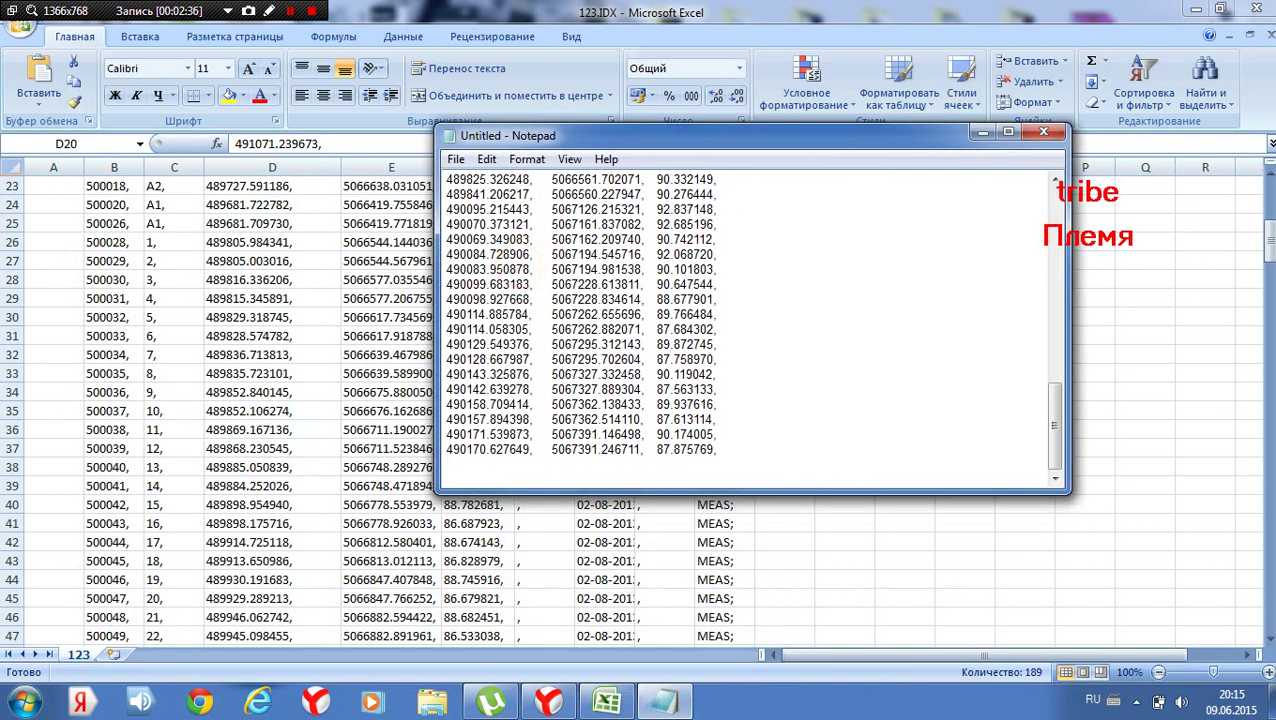
left_click(528, 165)
mouse_move(486, 159)
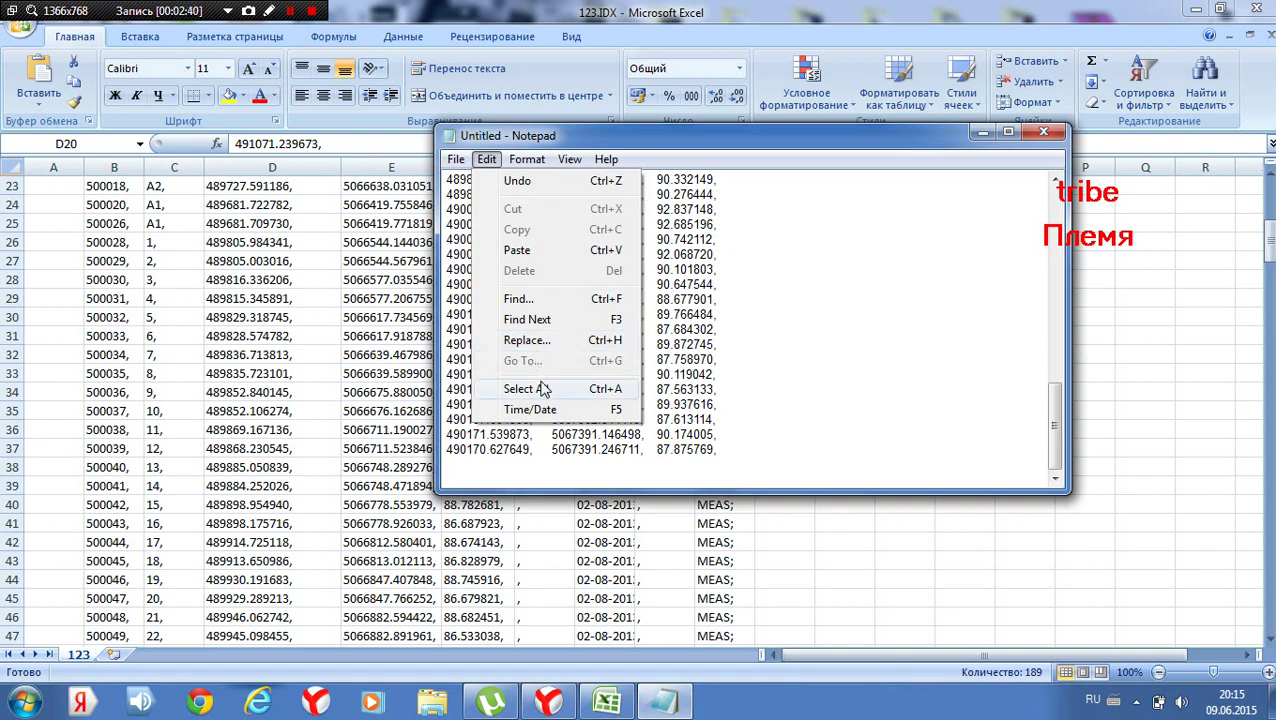
left_click(518, 298)
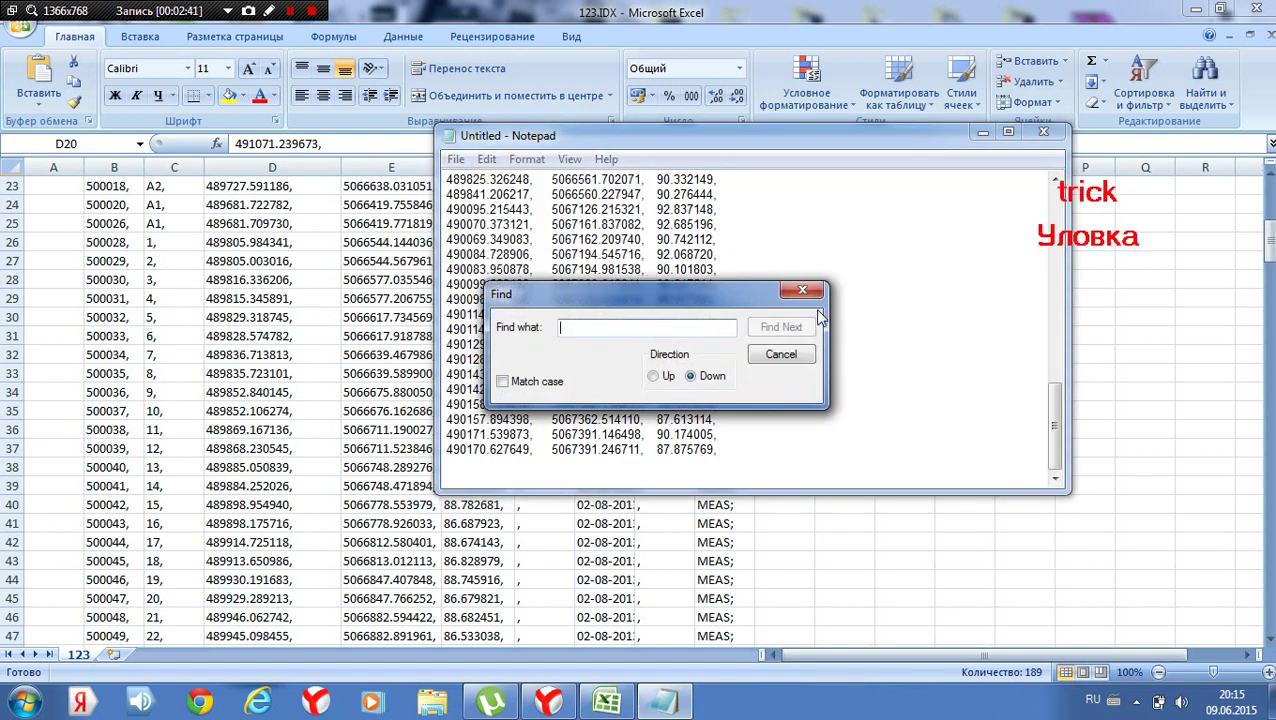
left_click(802, 290)
left_click(486, 159)
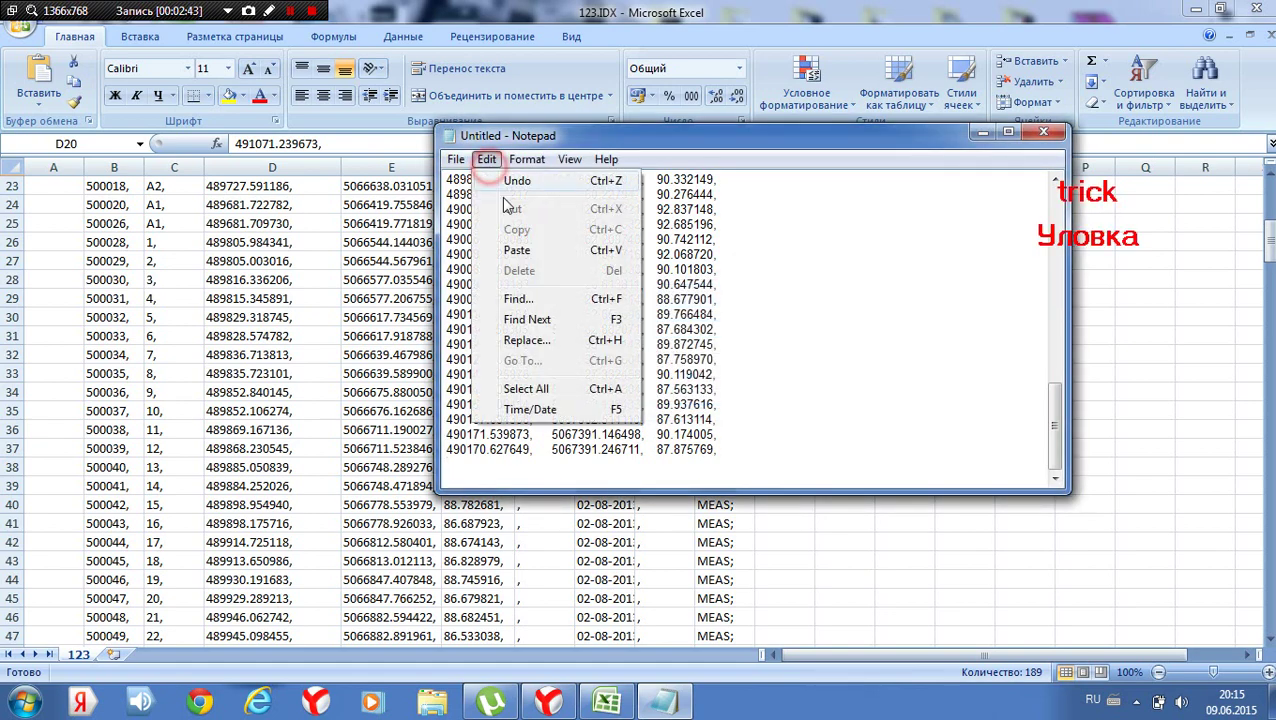
left_click(540, 299)
left_click_drag(621, 291, 723, 240)
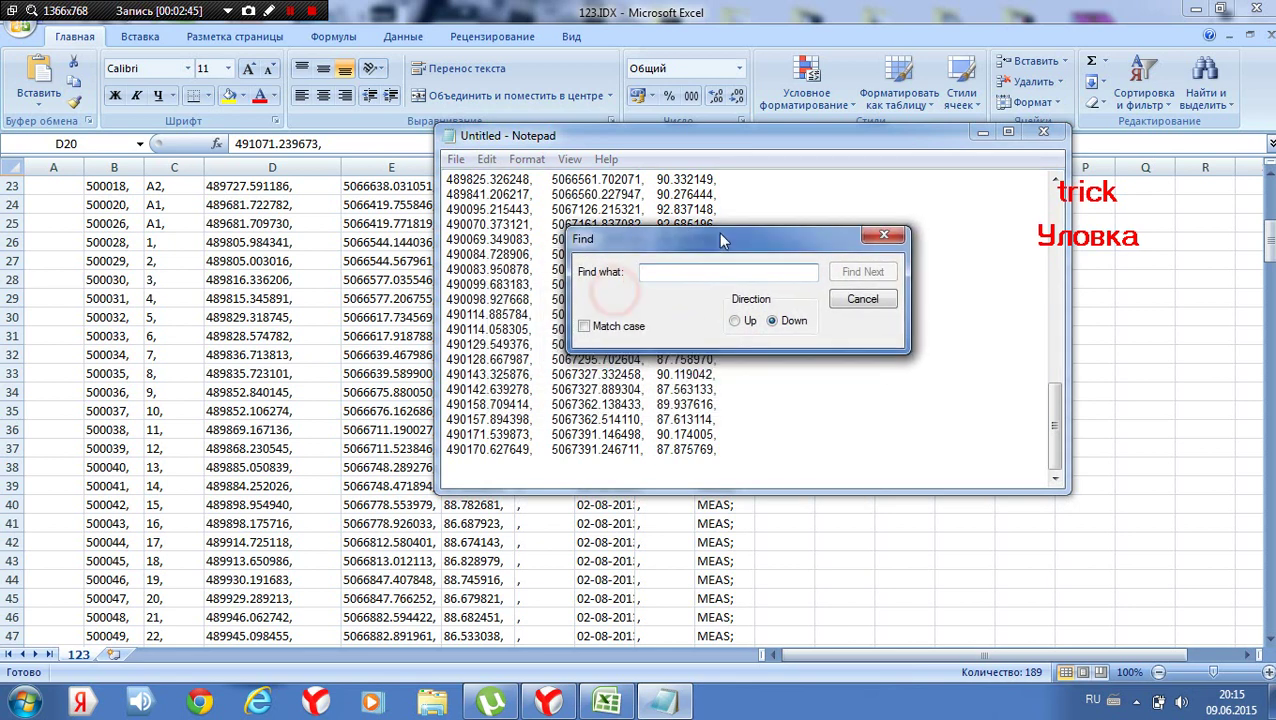
left_click(880, 298)
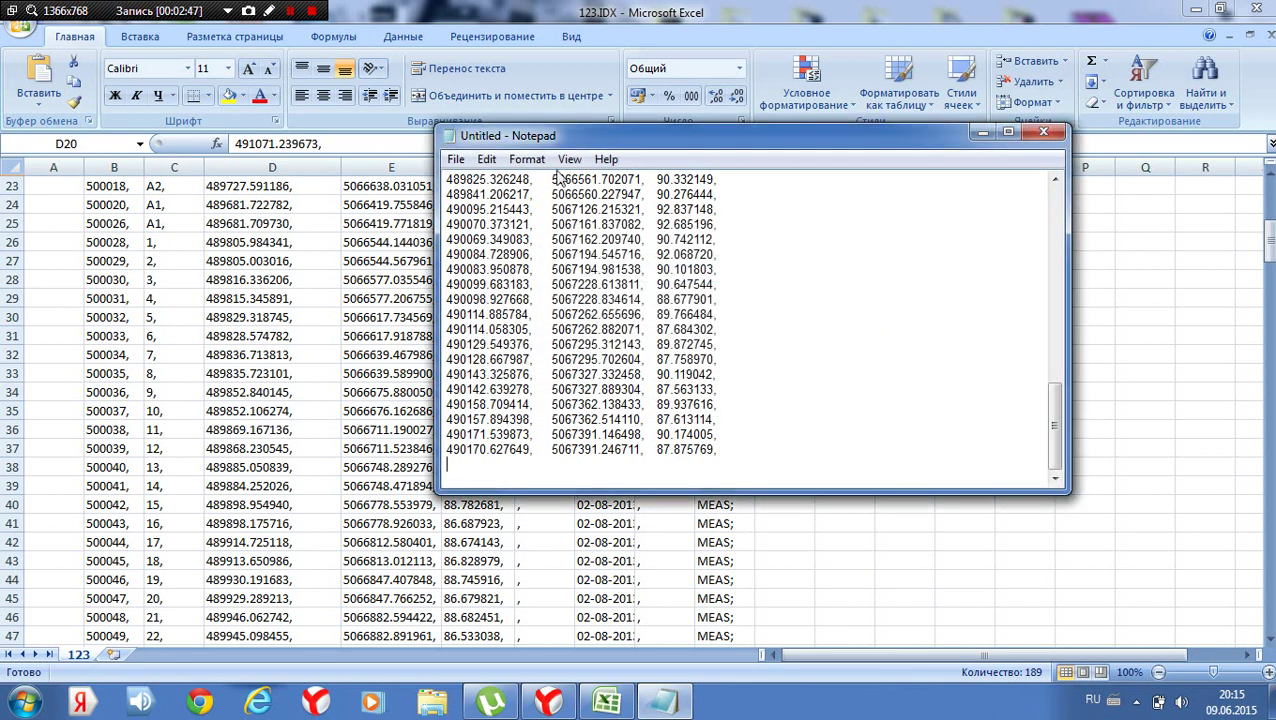
left_click(486, 159)
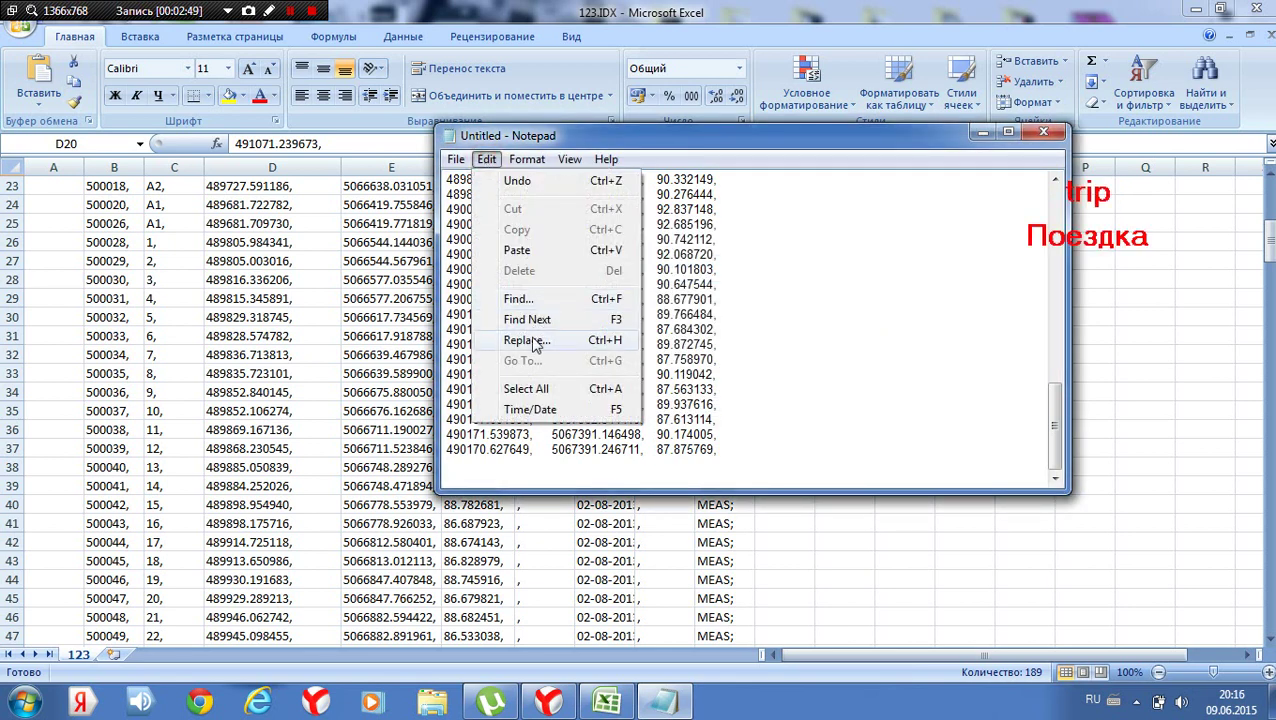
left_click(533, 339)
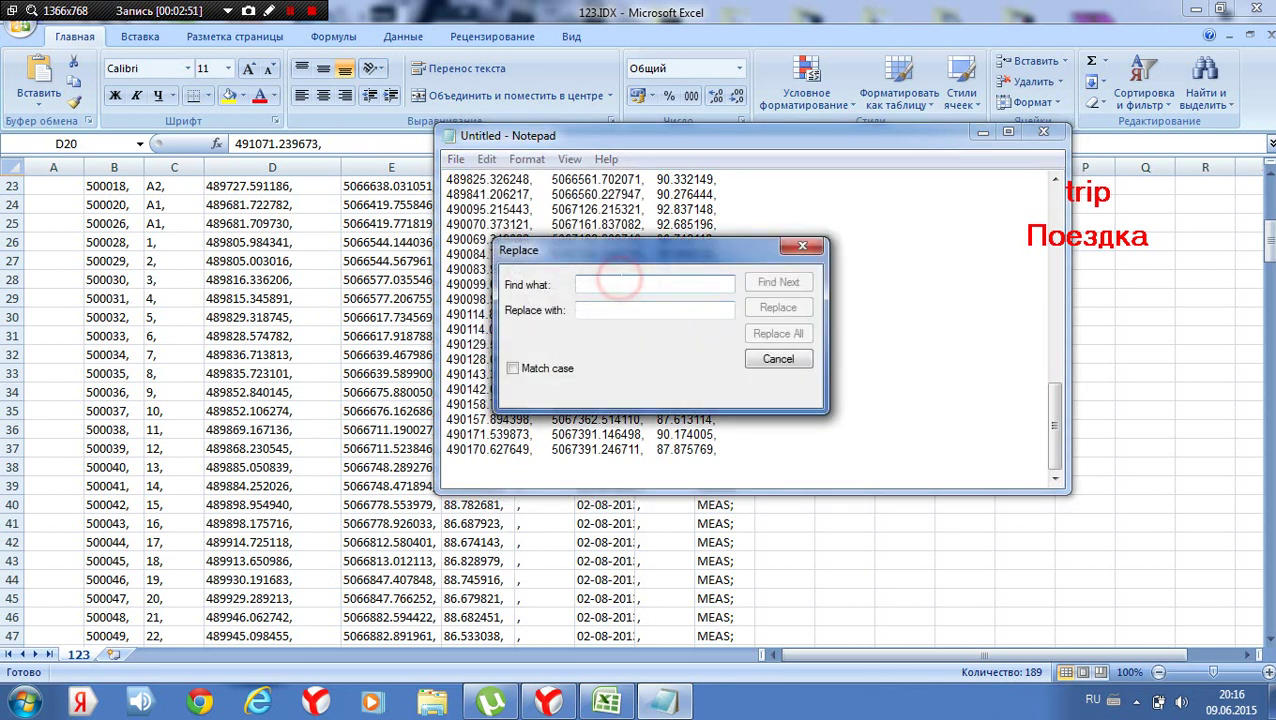
left_click_drag(630, 254, 776, 243)
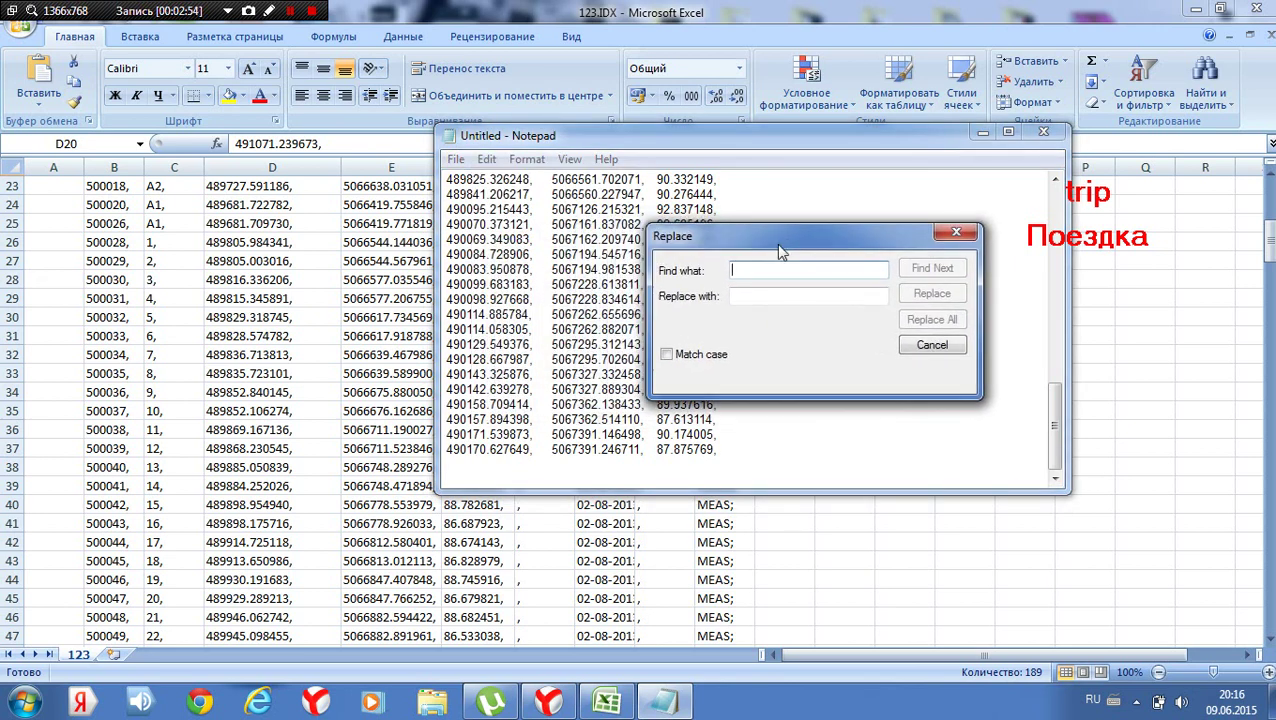
left_click(773, 294)
type(".")
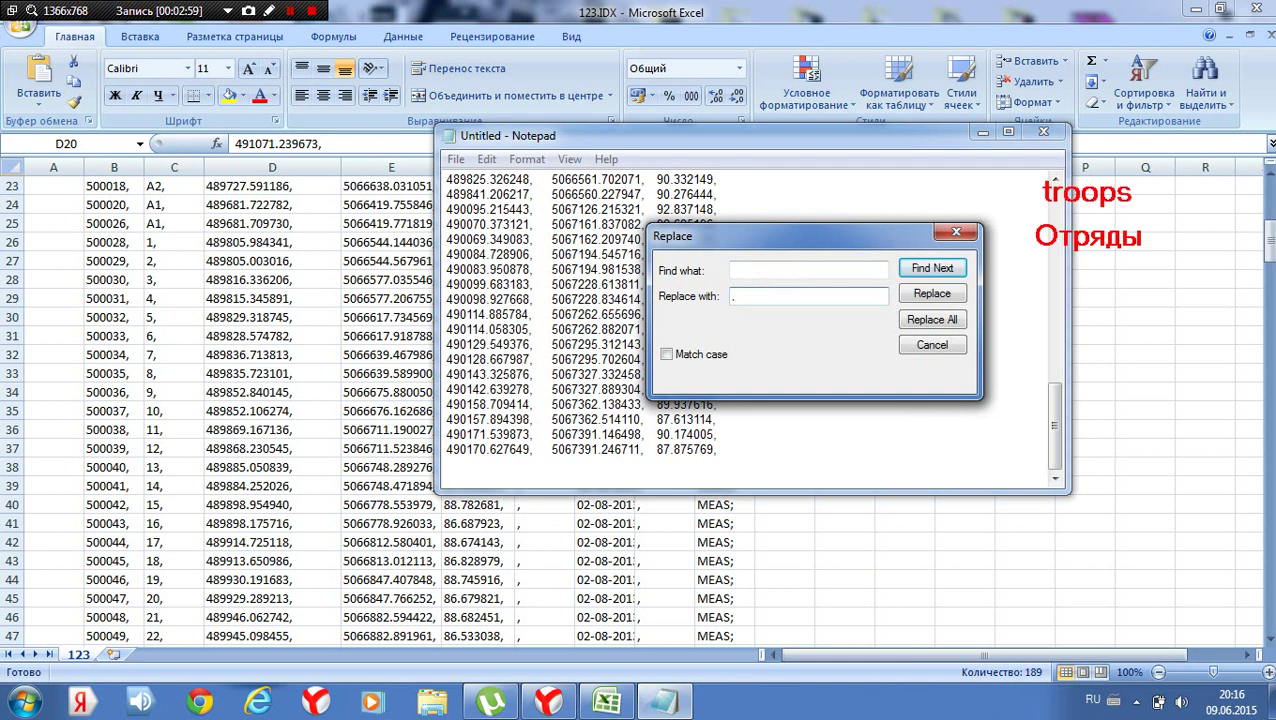
left_click(932, 320)
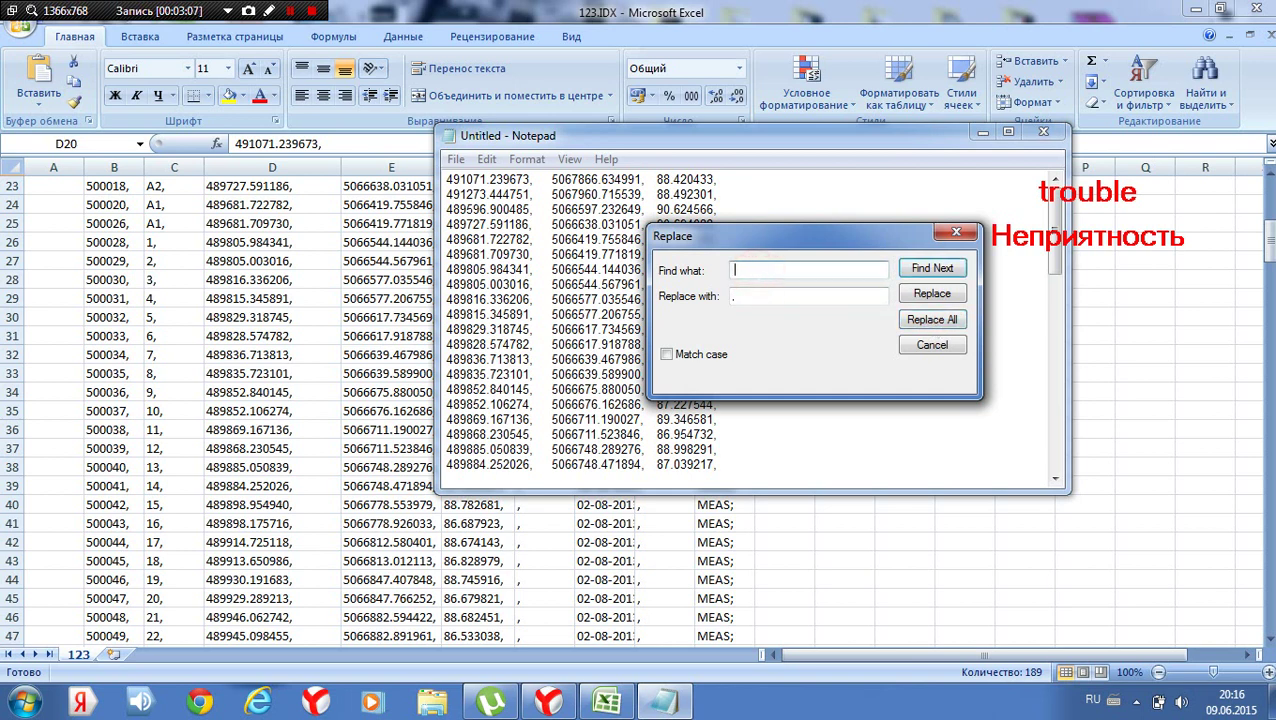
key("BackSpace")
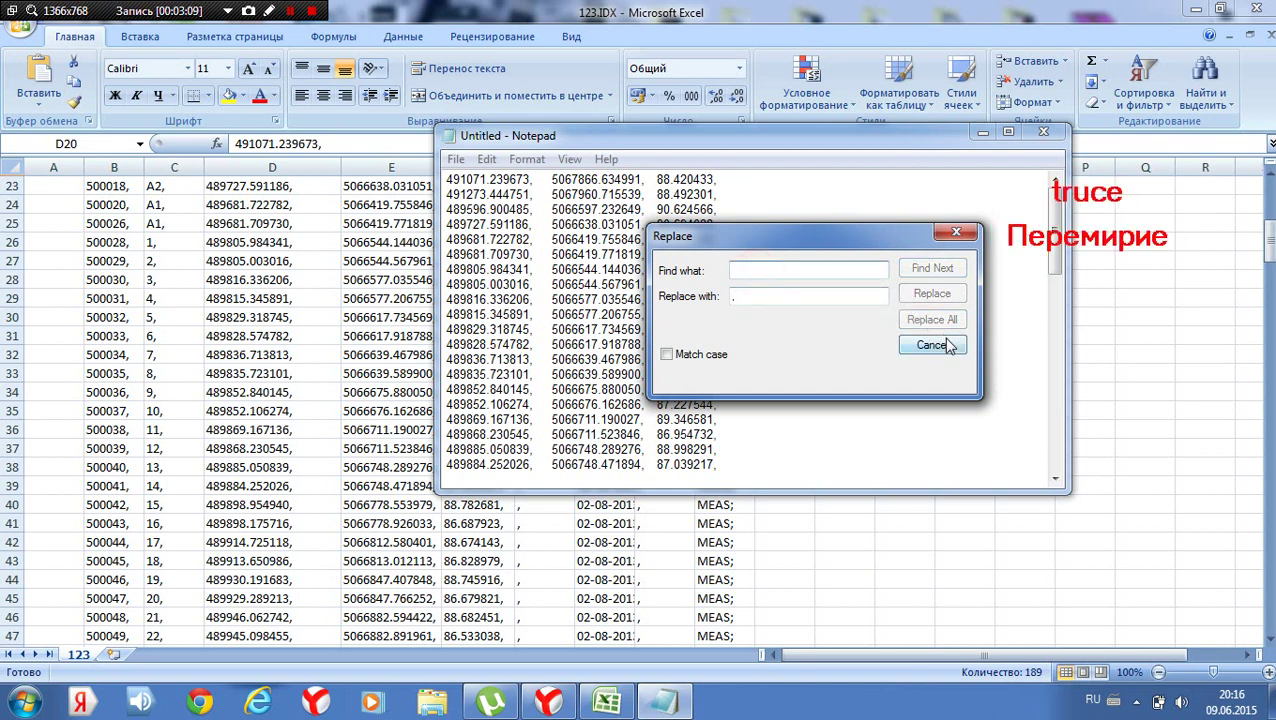
left_click(802, 276)
type("1")
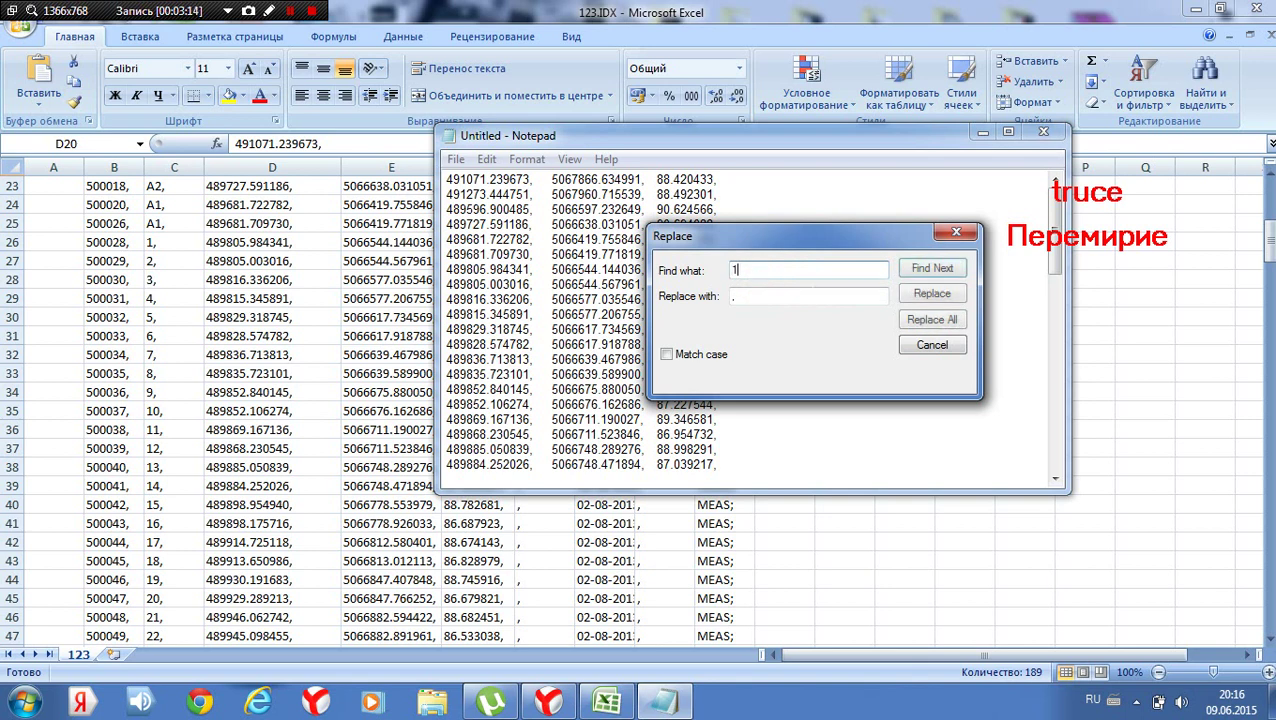
left_click(924, 322)
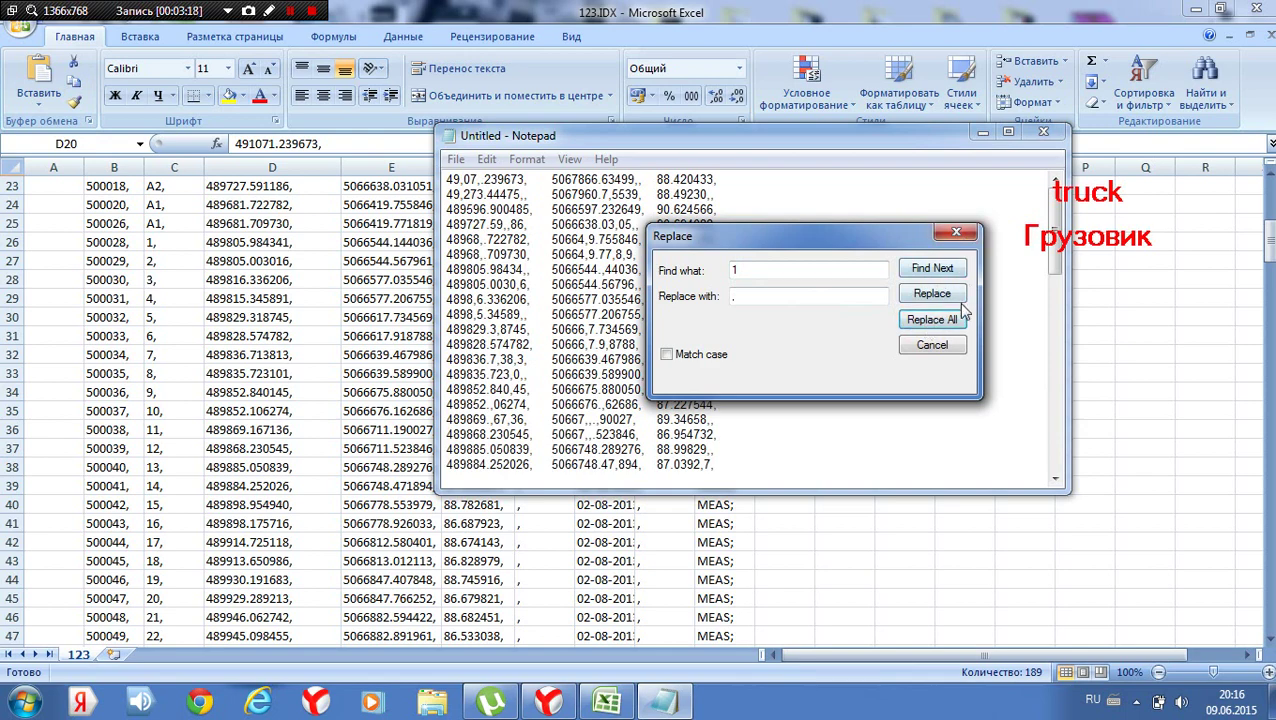
left_click(933, 345)
Select all the Notepad text and Replace All on the pasted separator character.
key("ctrl+a")
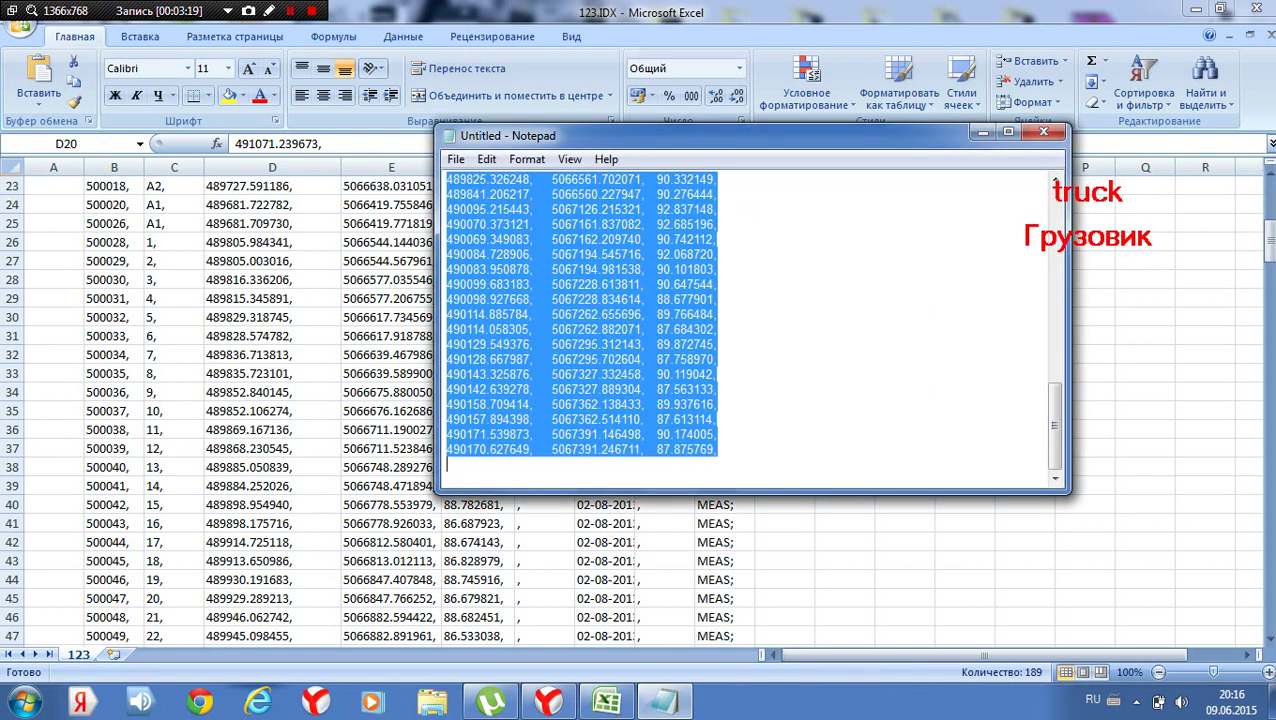
left_click(666, 254)
left_click_drag(756, 462, 172, 8)
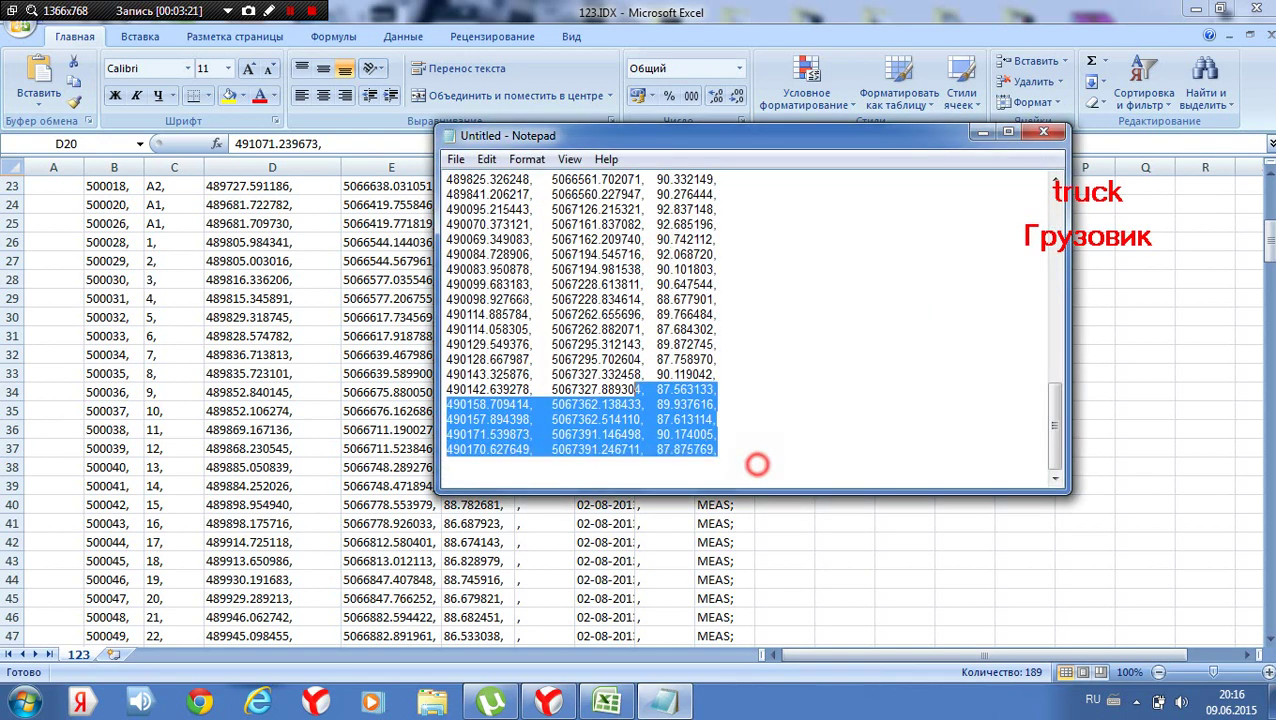
left_click(486, 159)
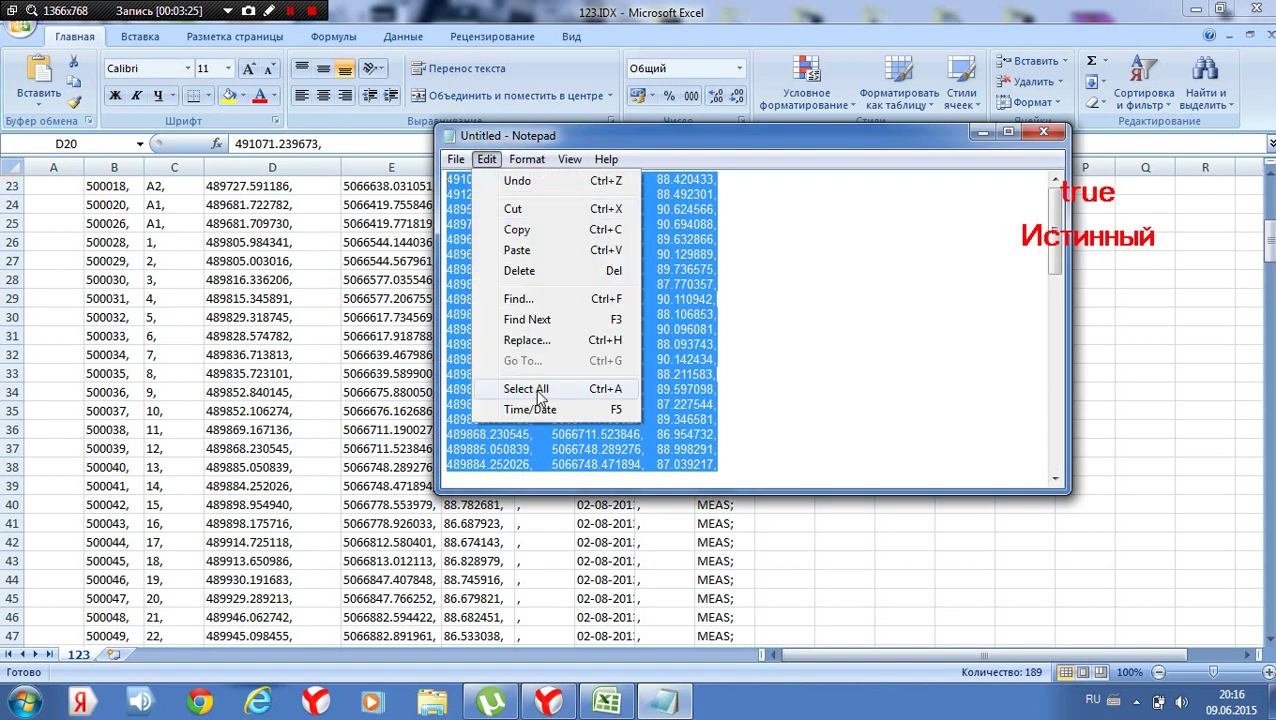
left_click(527, 389)
left_click(486, 159)
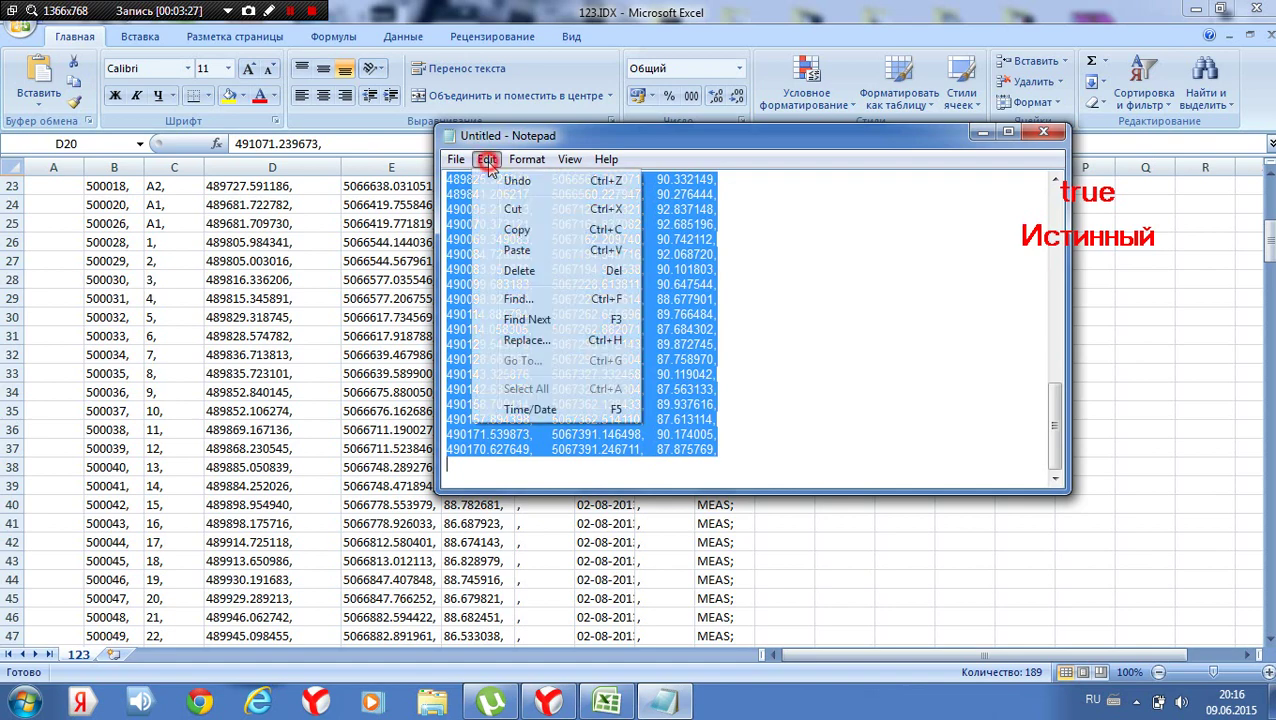
left_click(524, 340)
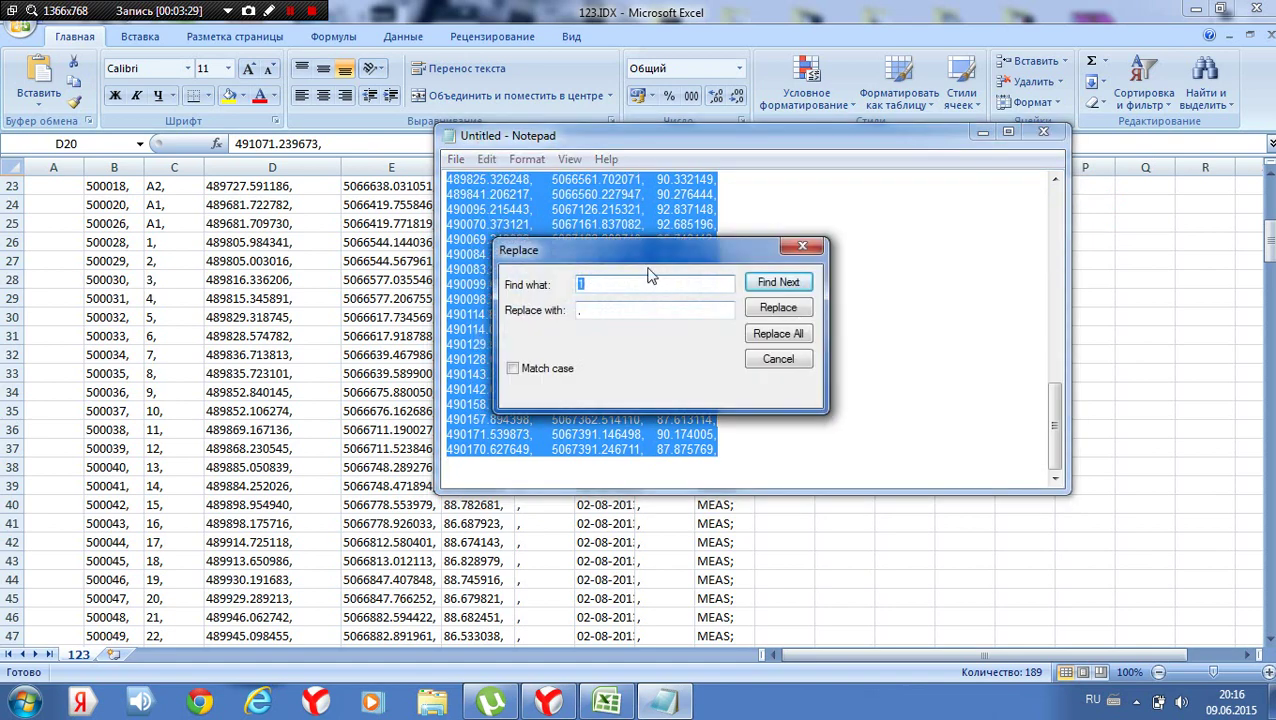
left_click_drag(650, 255, 825, 233)
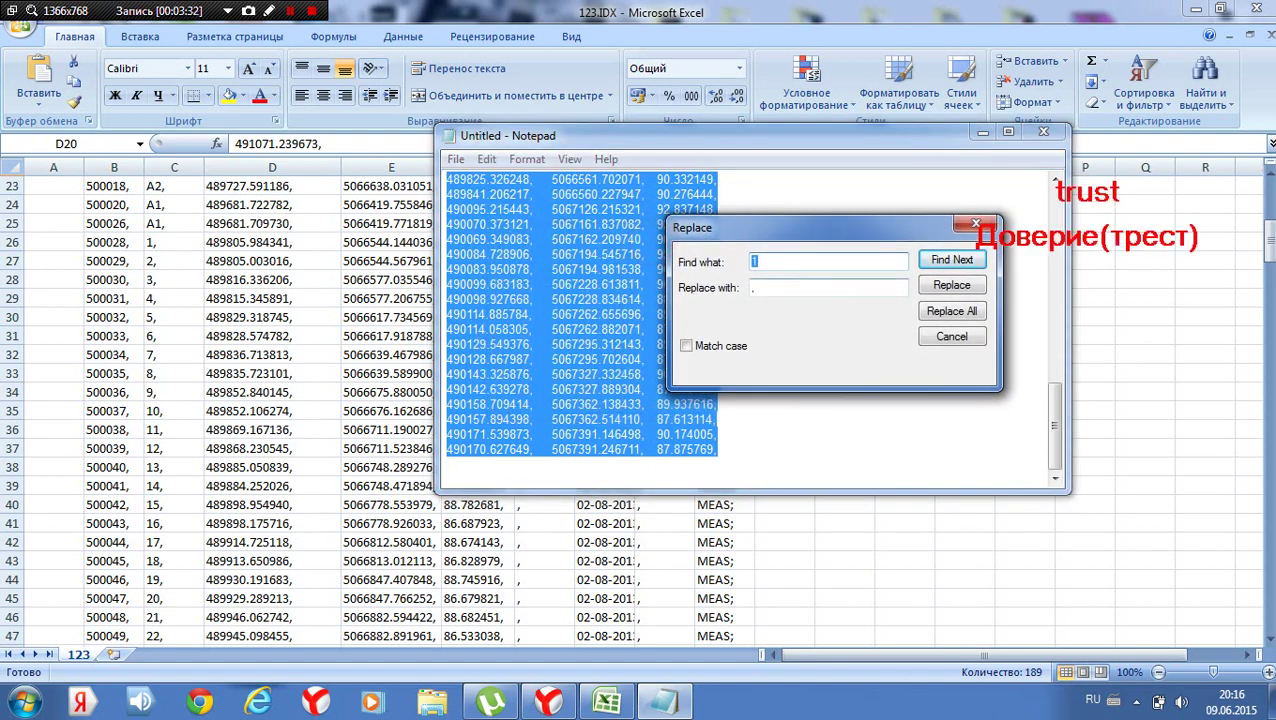
key("BackSpace")
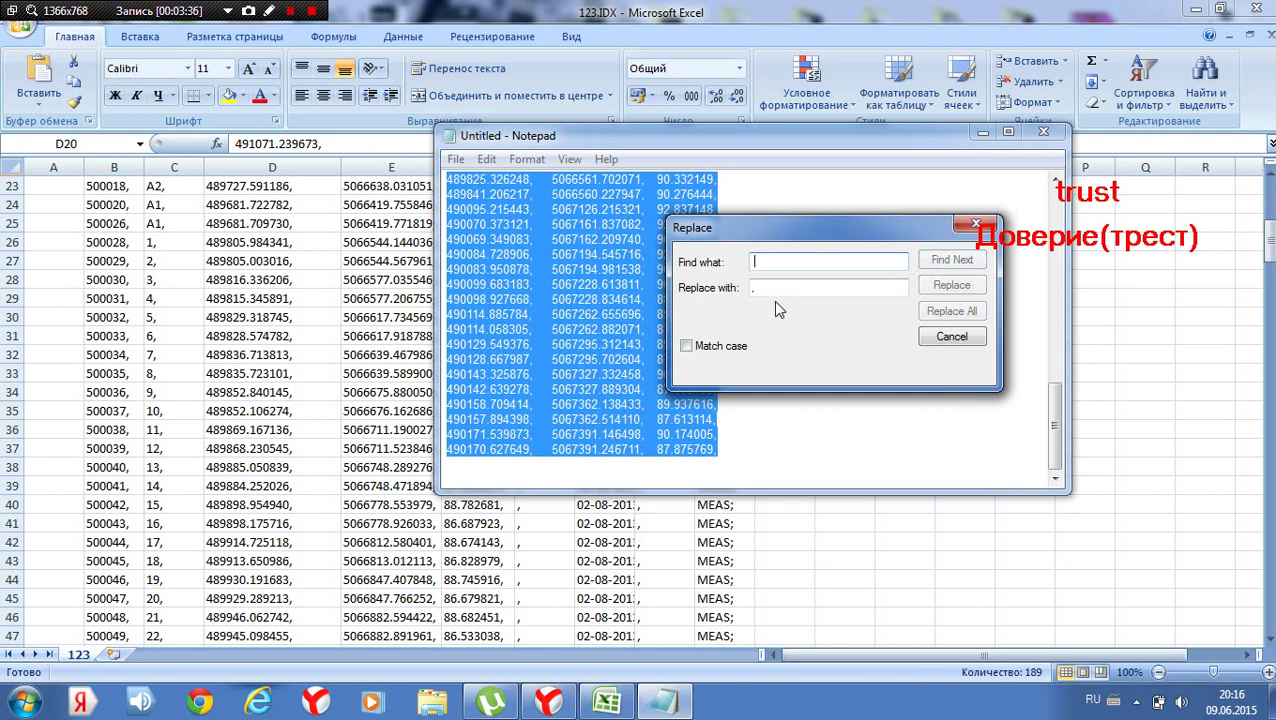
key("ctrl+v")
left_click(768, 290)
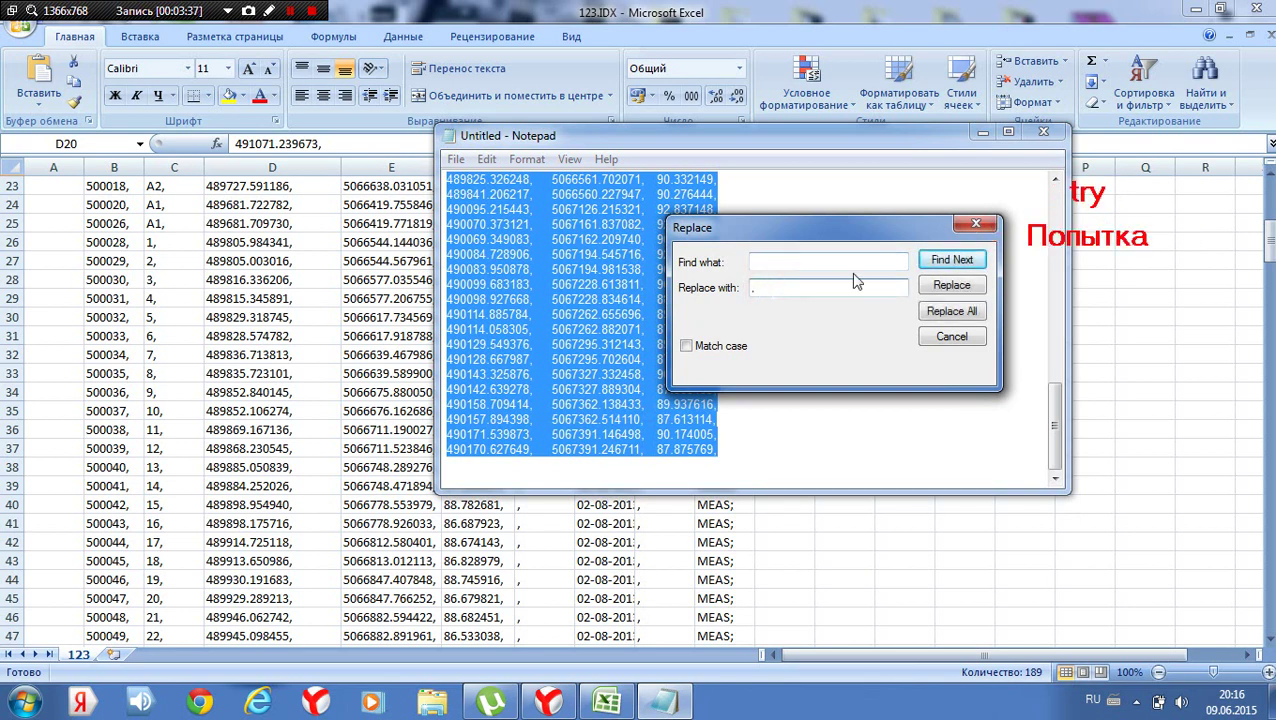
left_click(960, 312)
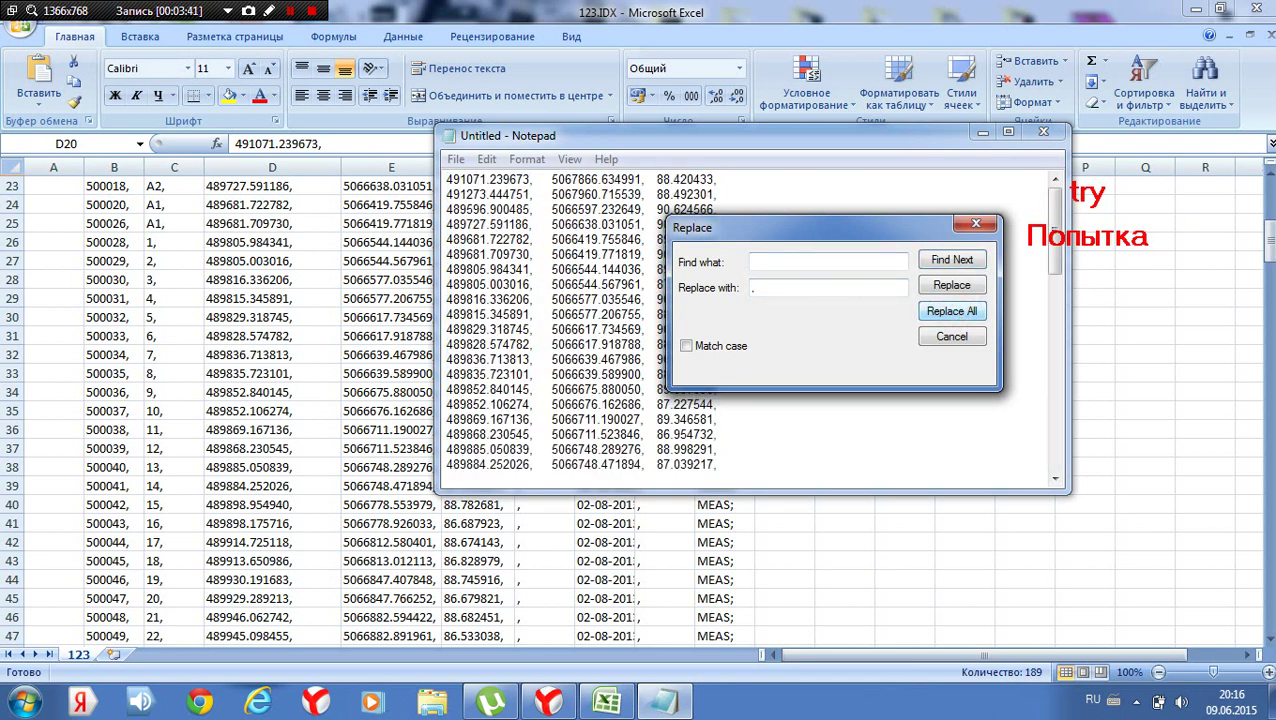
Replace every comma with nothing, then close the Replace dialog.
left_click(828, 262)
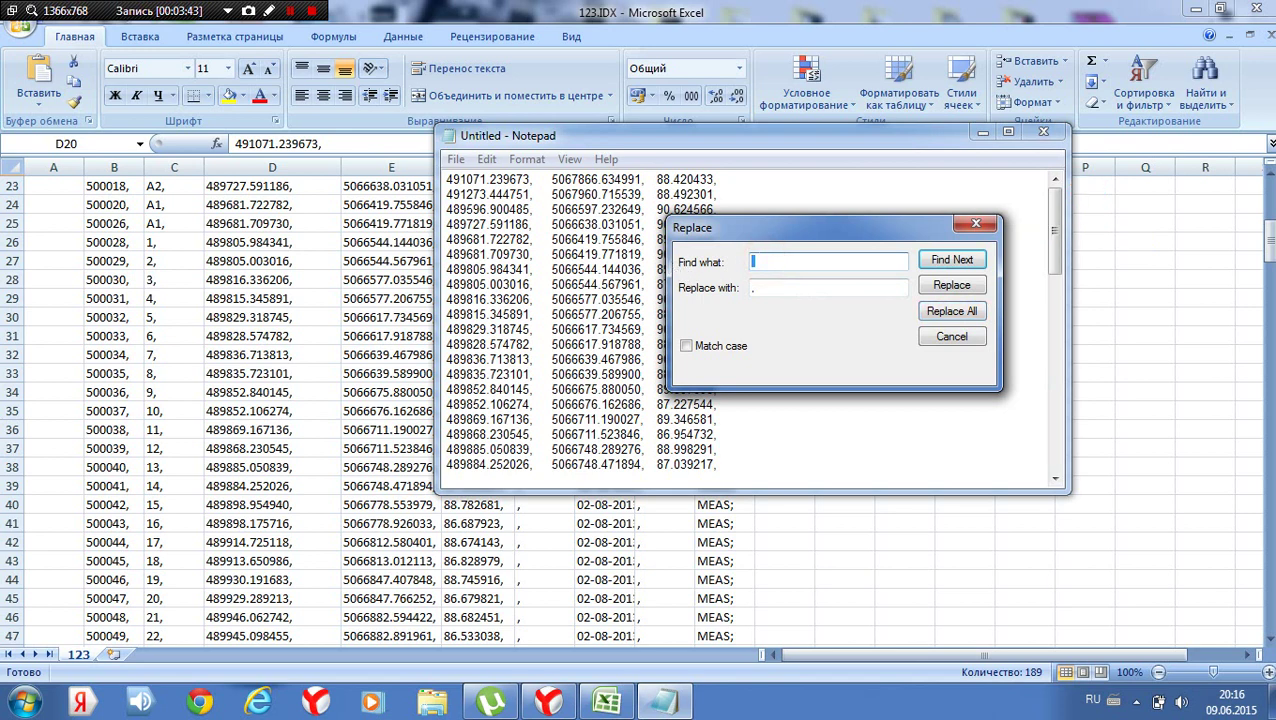
key("BackSpace")
type(".")
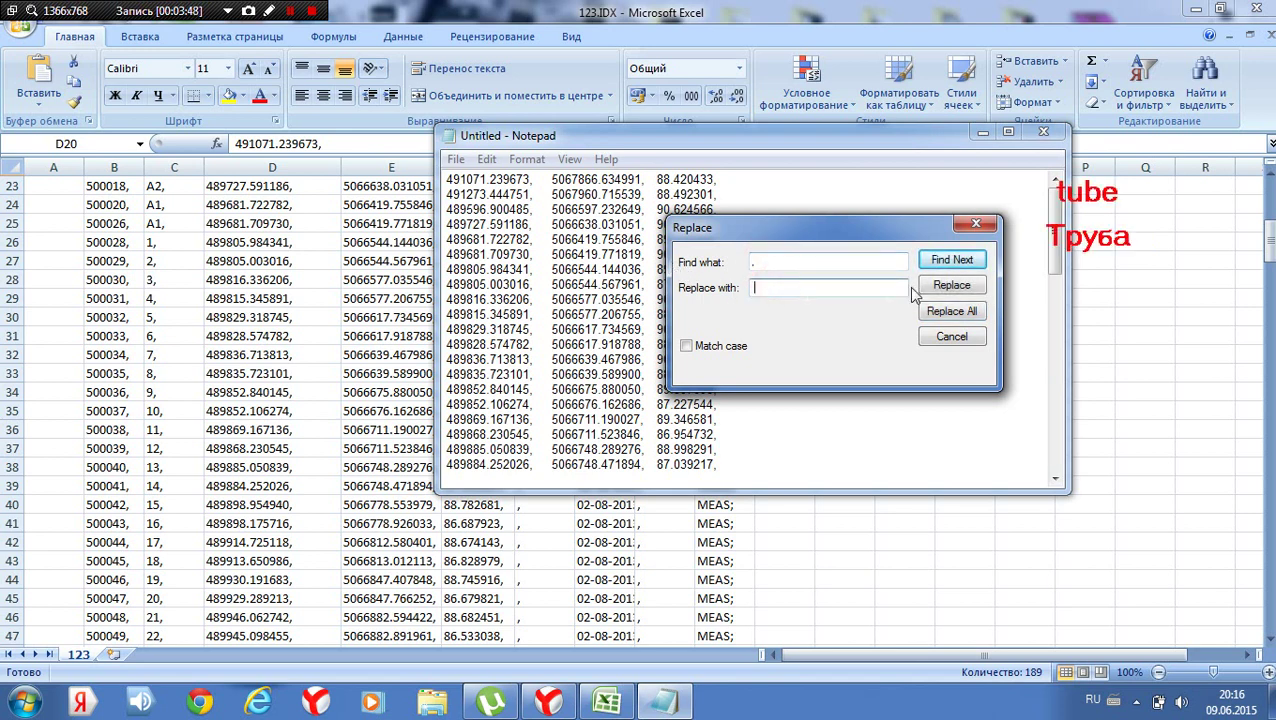
left_click(955, 312)
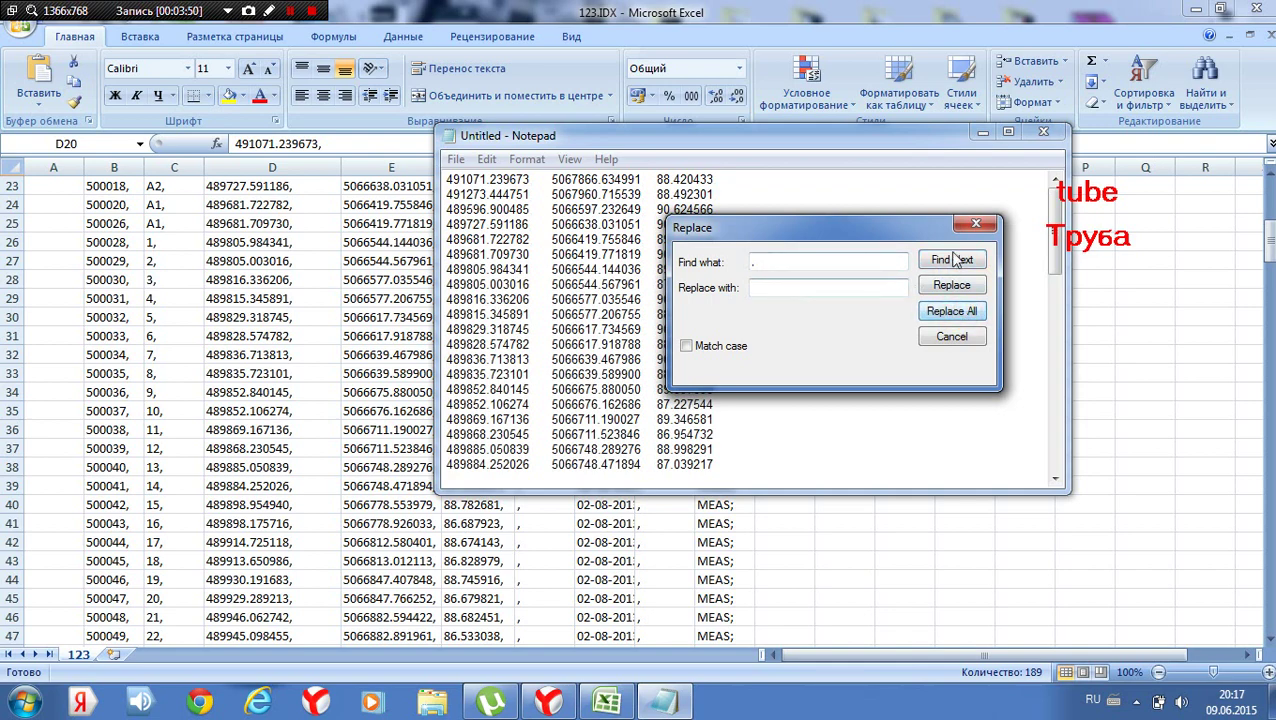
left_click(952, 338)
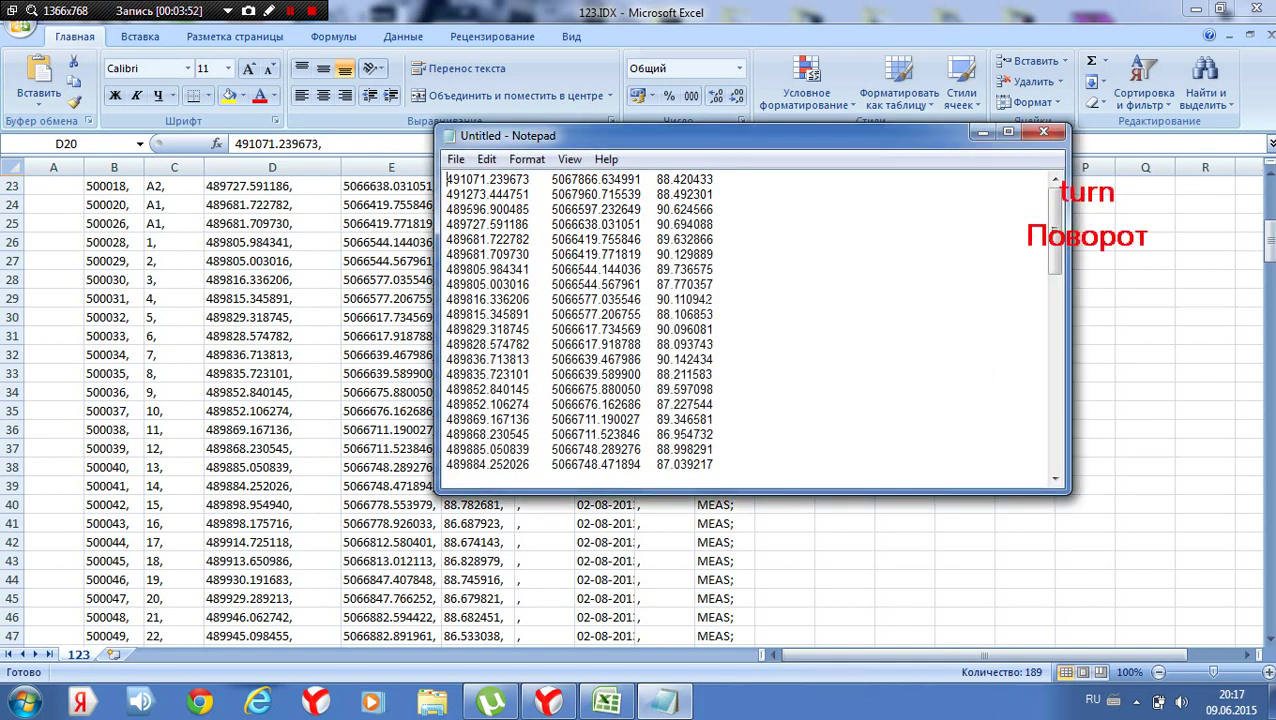
Close the Excel workbook without saving changes.
scroll(750, 320, "down", 5)
scroll(750, 320, "down", 5)
scroll(750, 320, "down", 5)
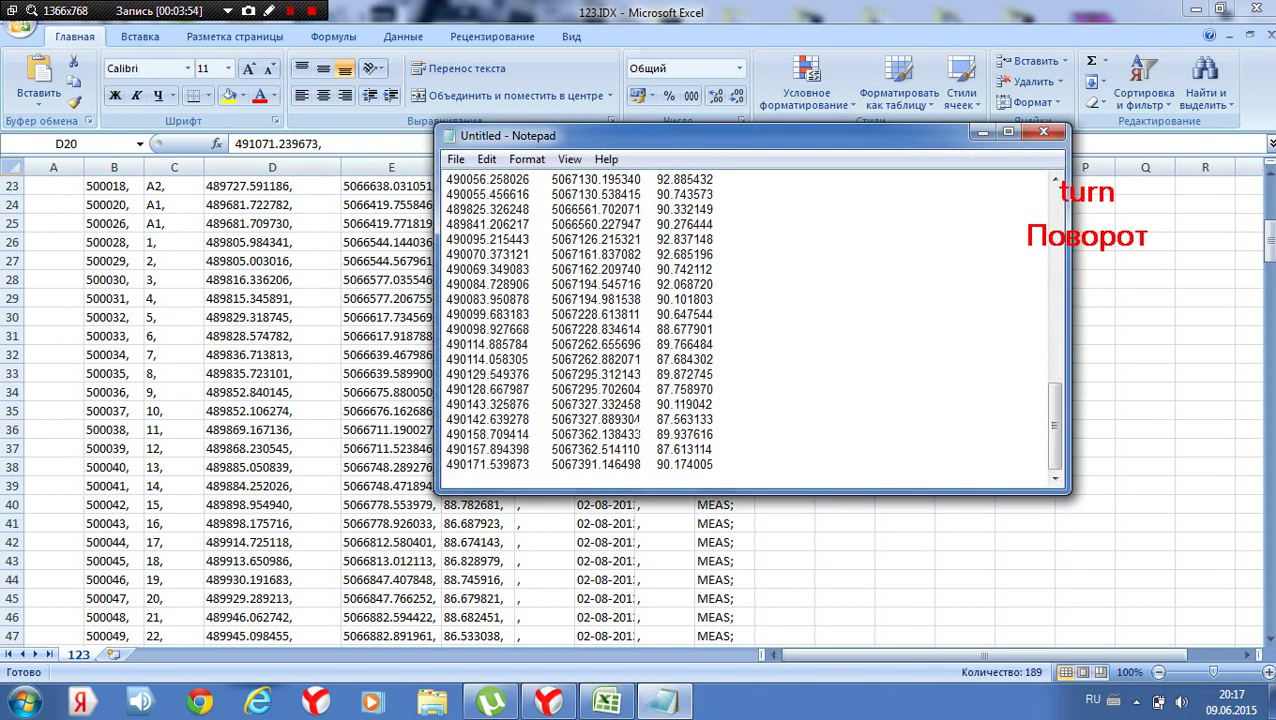
scroll(750, 320, "down", 1)
left_click(1256, 8)
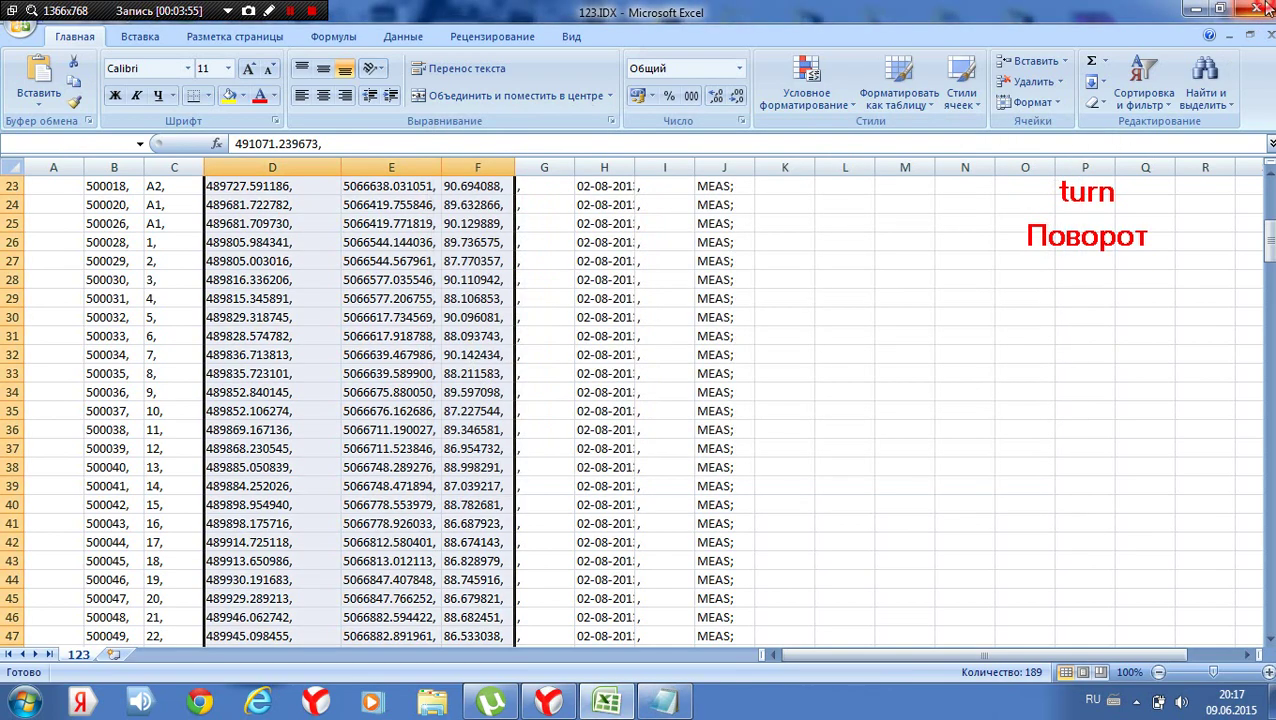
left_click(641, 400)
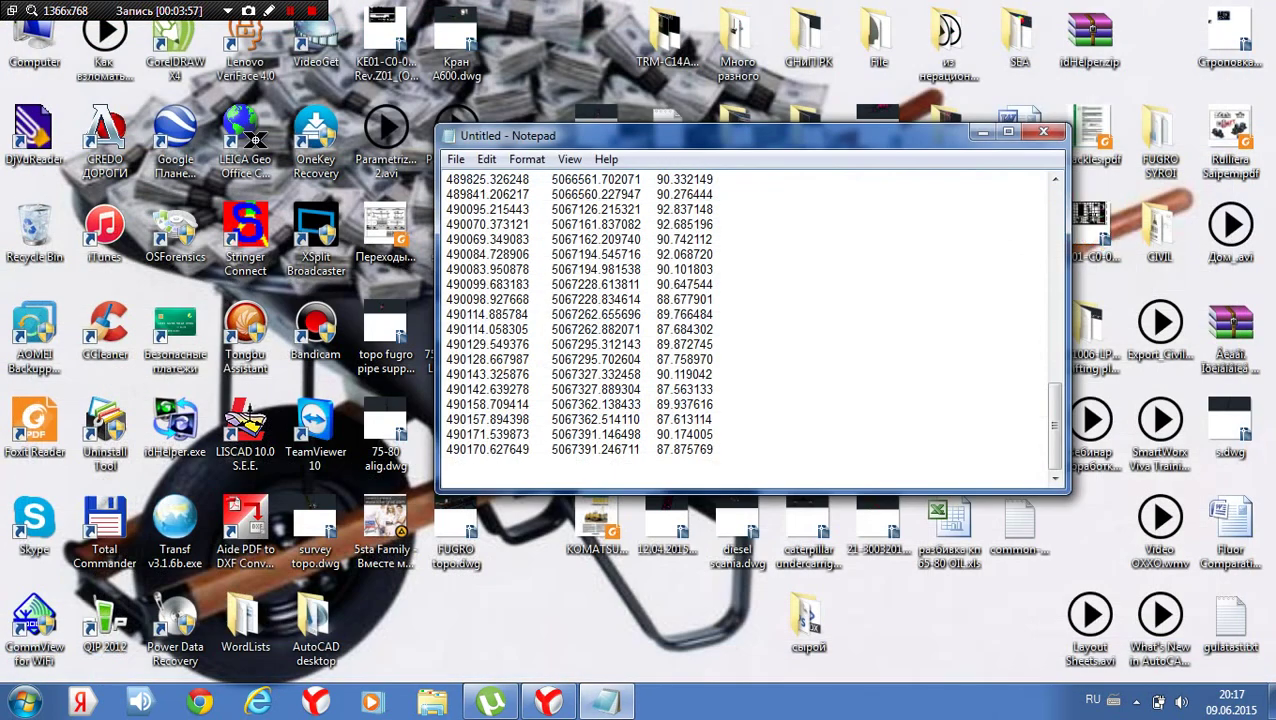
Start Excel with a new blank workbook from the Start menu.
scroll(750, 320, "up", 1)
scroll(750, 320, "up", 2)
scroll(750, 320, "up", 4)
scroll(750, 320, "up", 7)
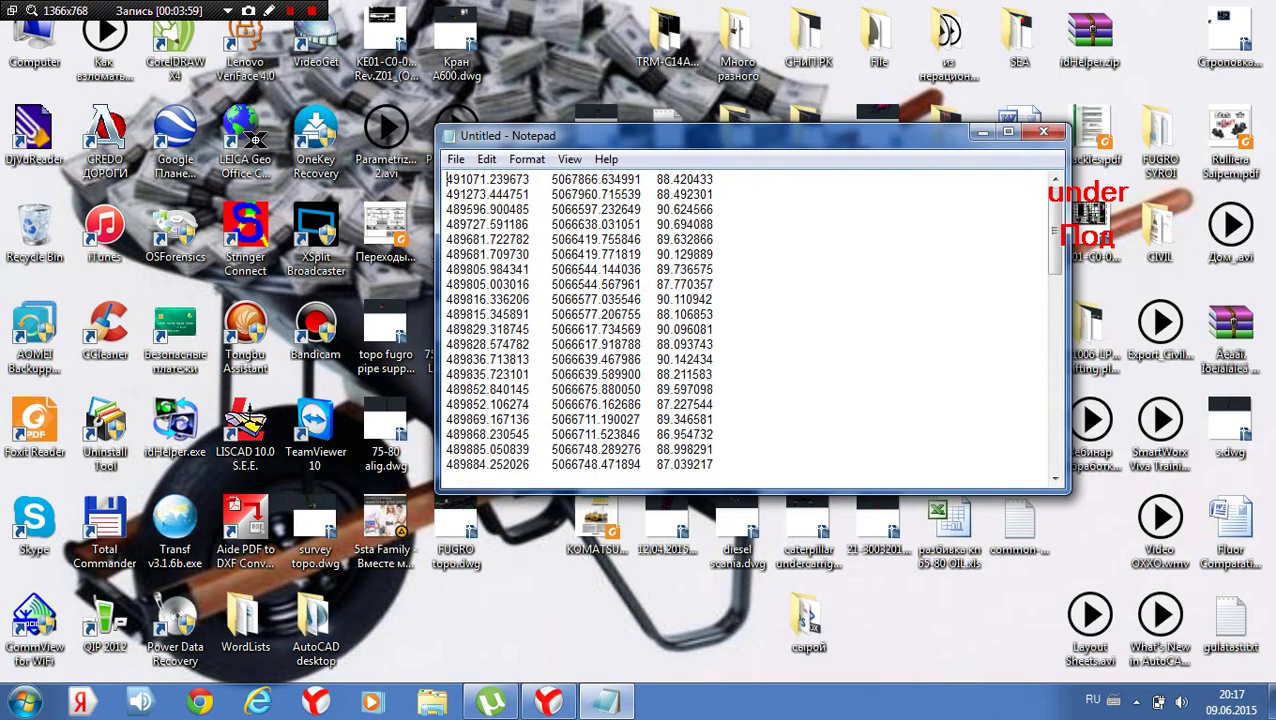
left_click(24, 700)
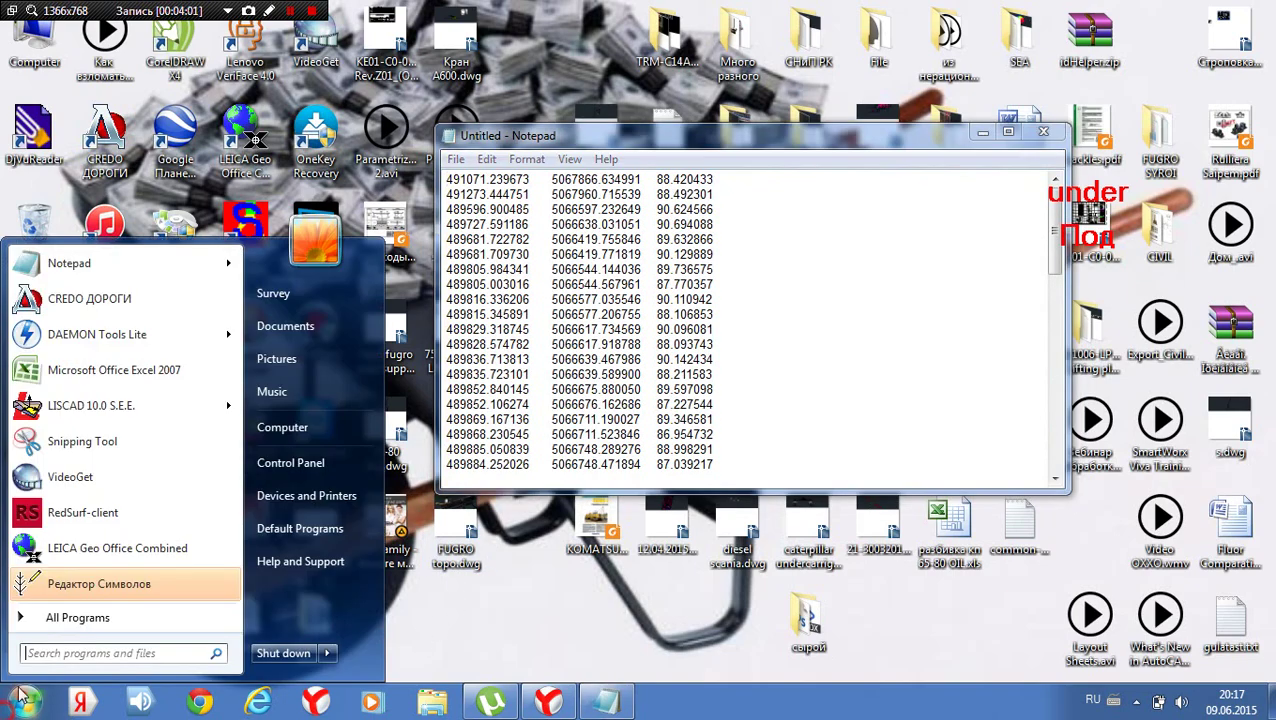
left_click(100, 370)
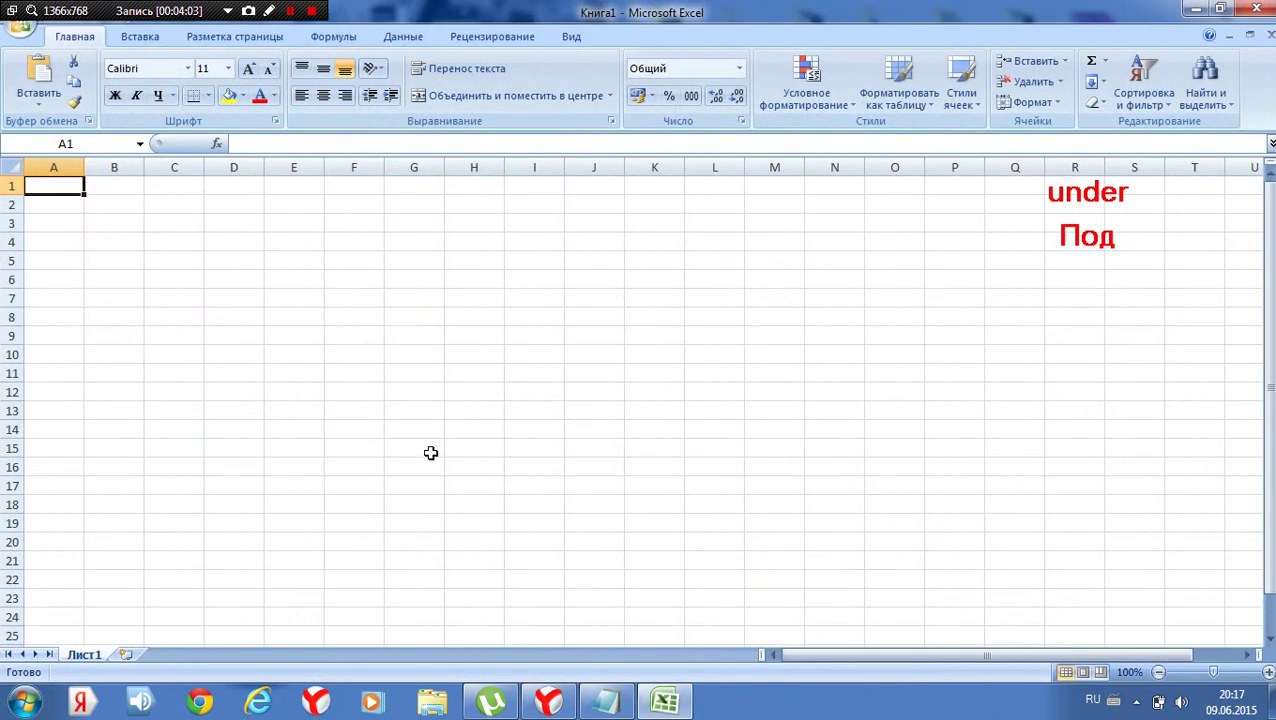
Select and copy the entire coordinate list in Notepad.
left_click(620, 710)
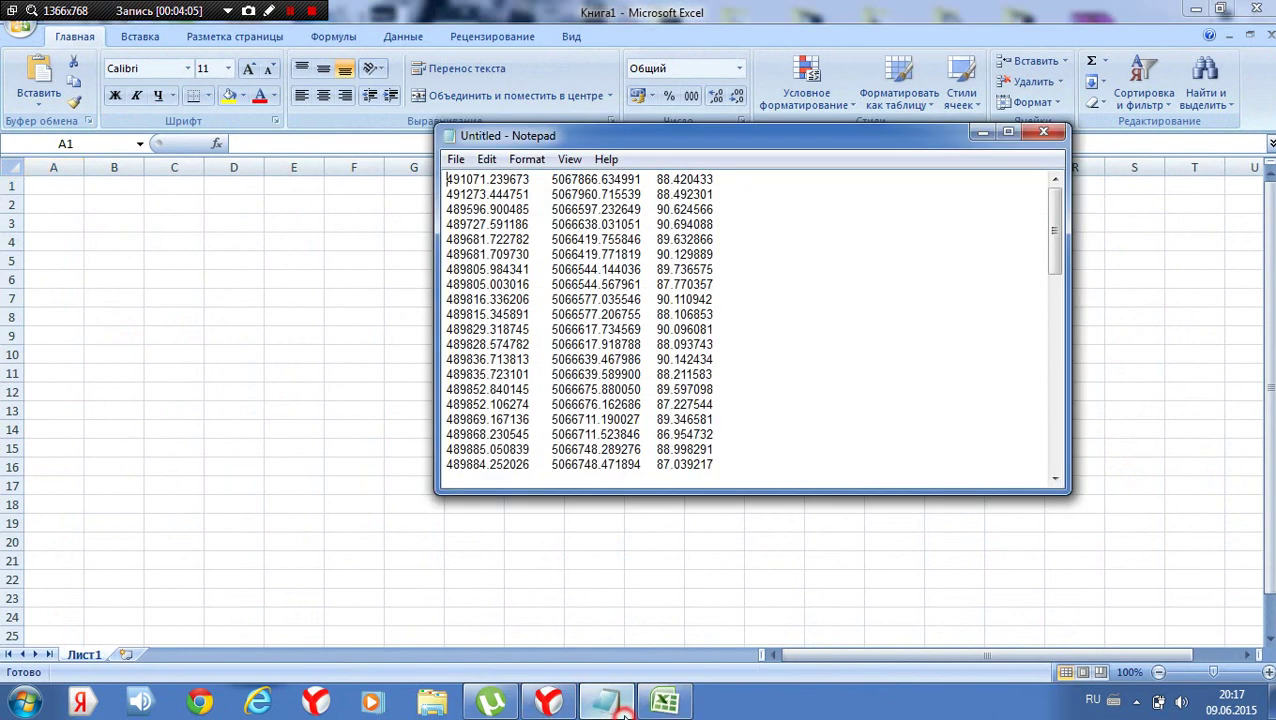
left_click(486, 159)
left_click(526, 389)
right_click(545, 330)
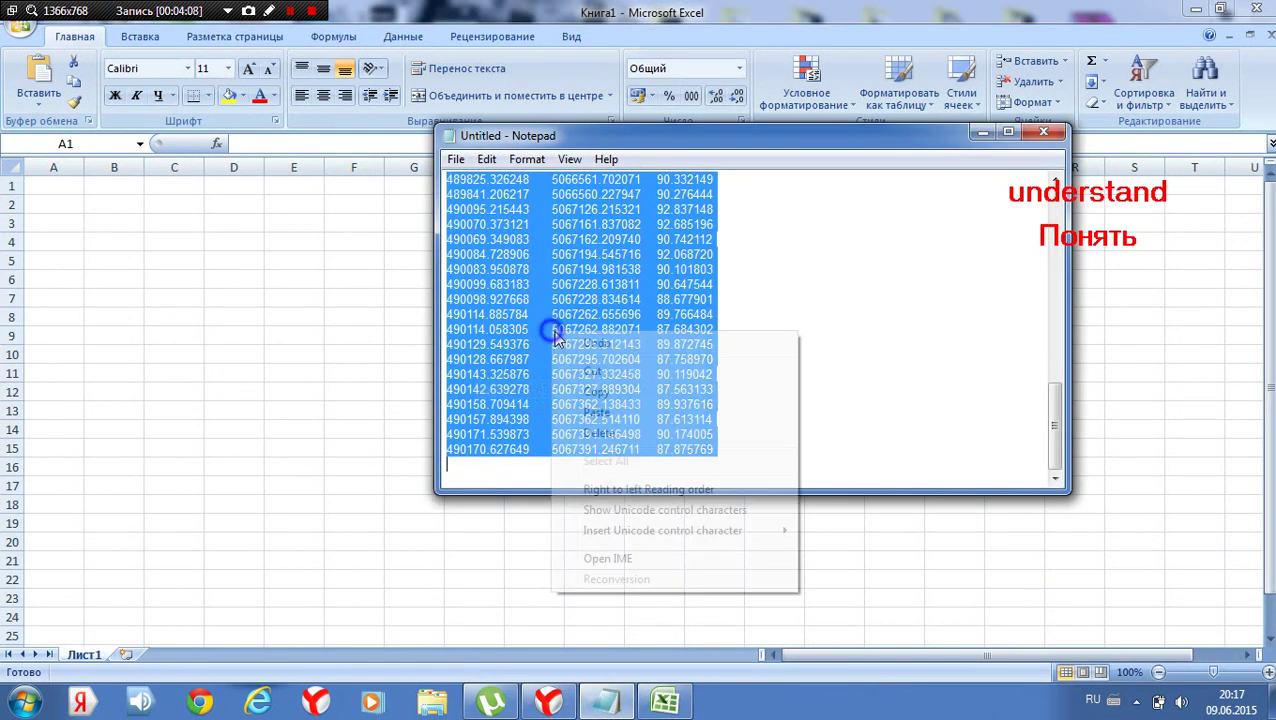
left_click(590, 395)
Paste the coordinate list into the Excel sheet starting at cell B1.
left_click(258, 280)
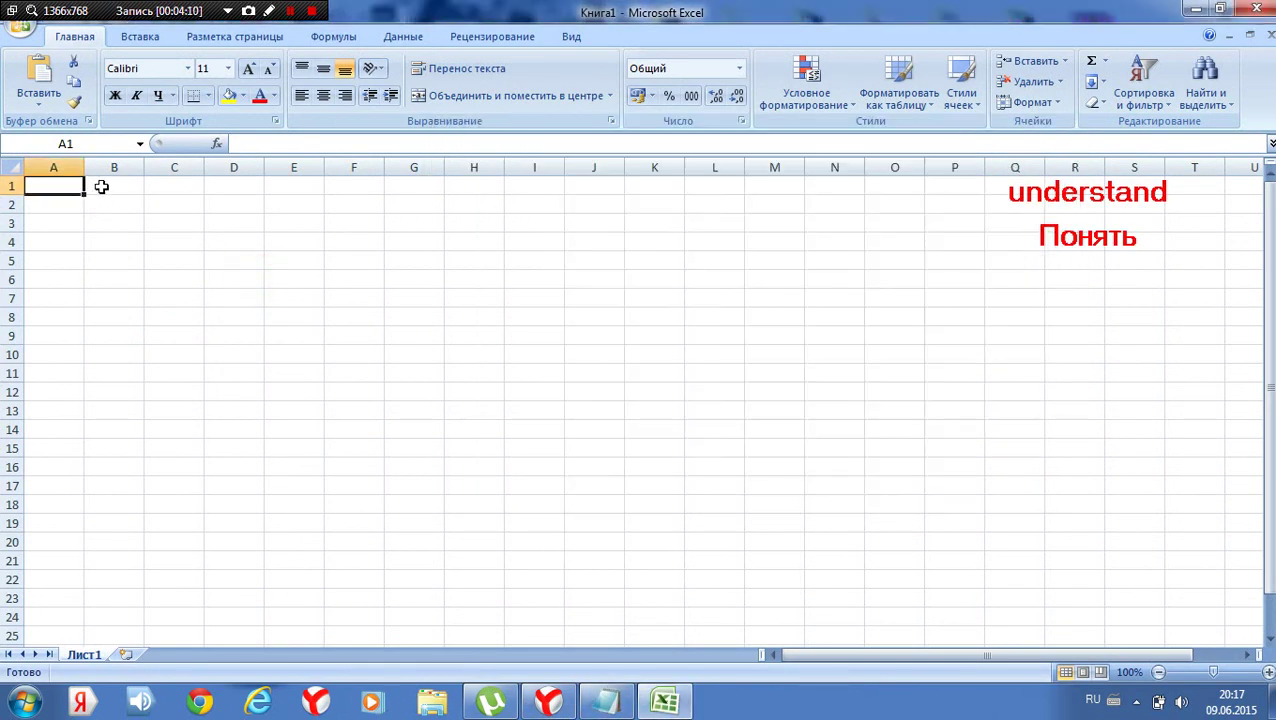
left_click(100, 187)
right_click(101, 187)
left_click(169, 285)
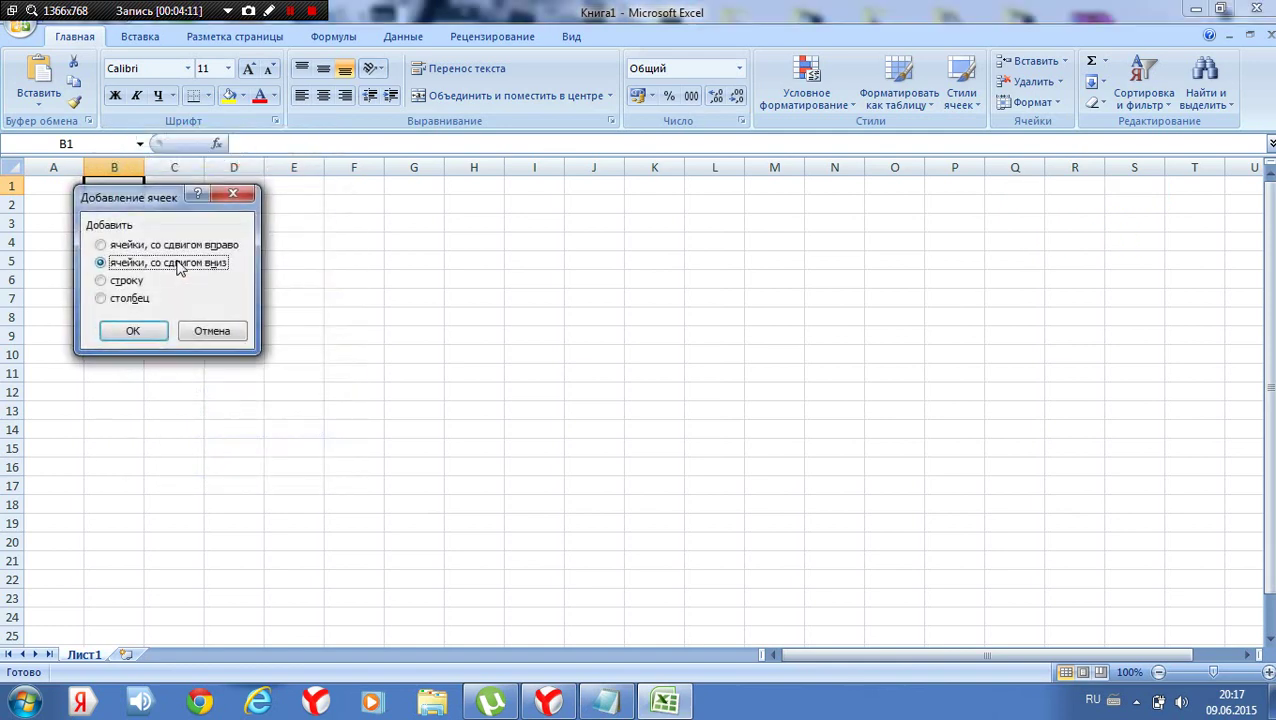
left_click(212, 331)
right_click(114, 187)
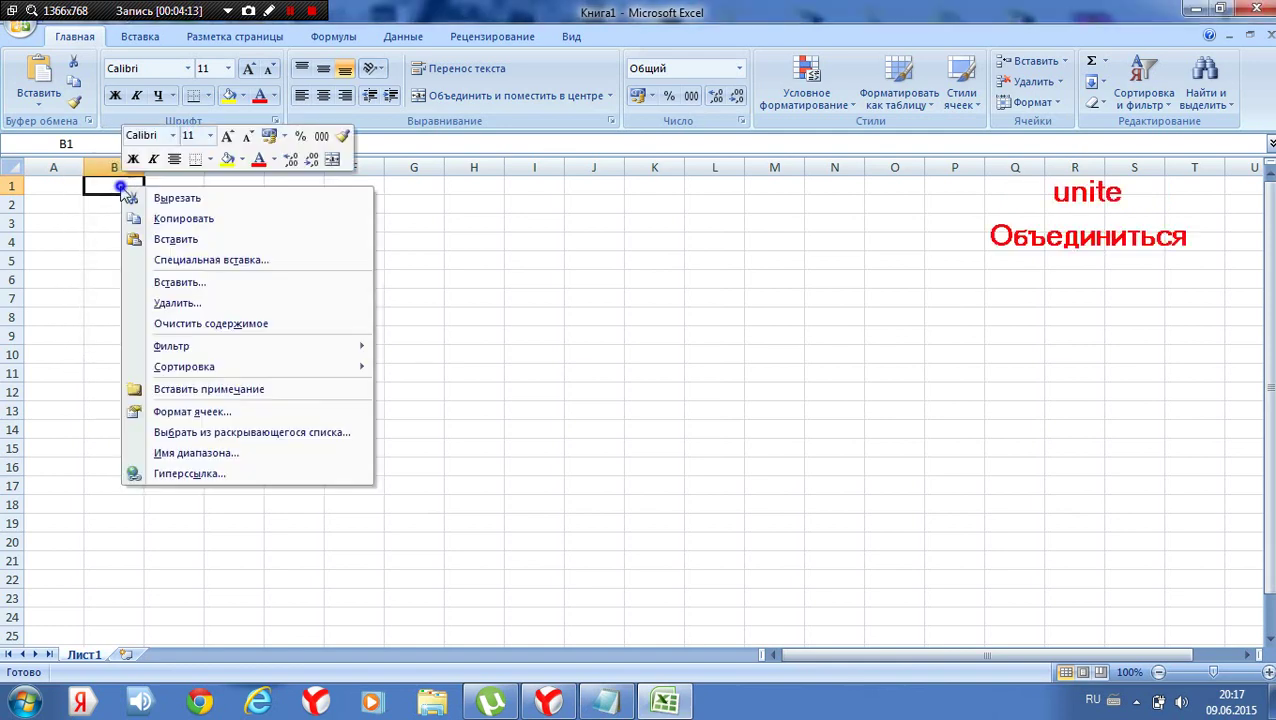
left_click(183, 244)
Autofit columns B, C and D to fit their values.
left_click(138, 224)
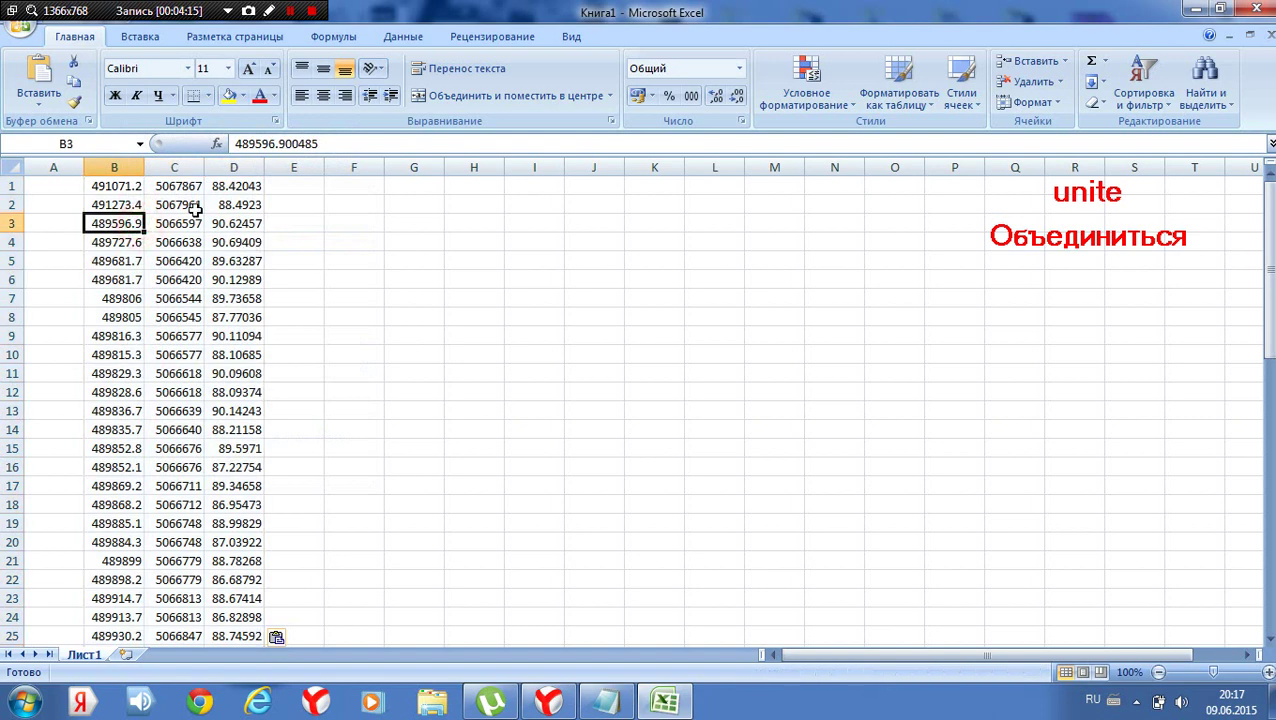
double_click(142, 168)
double_click(222, 168)
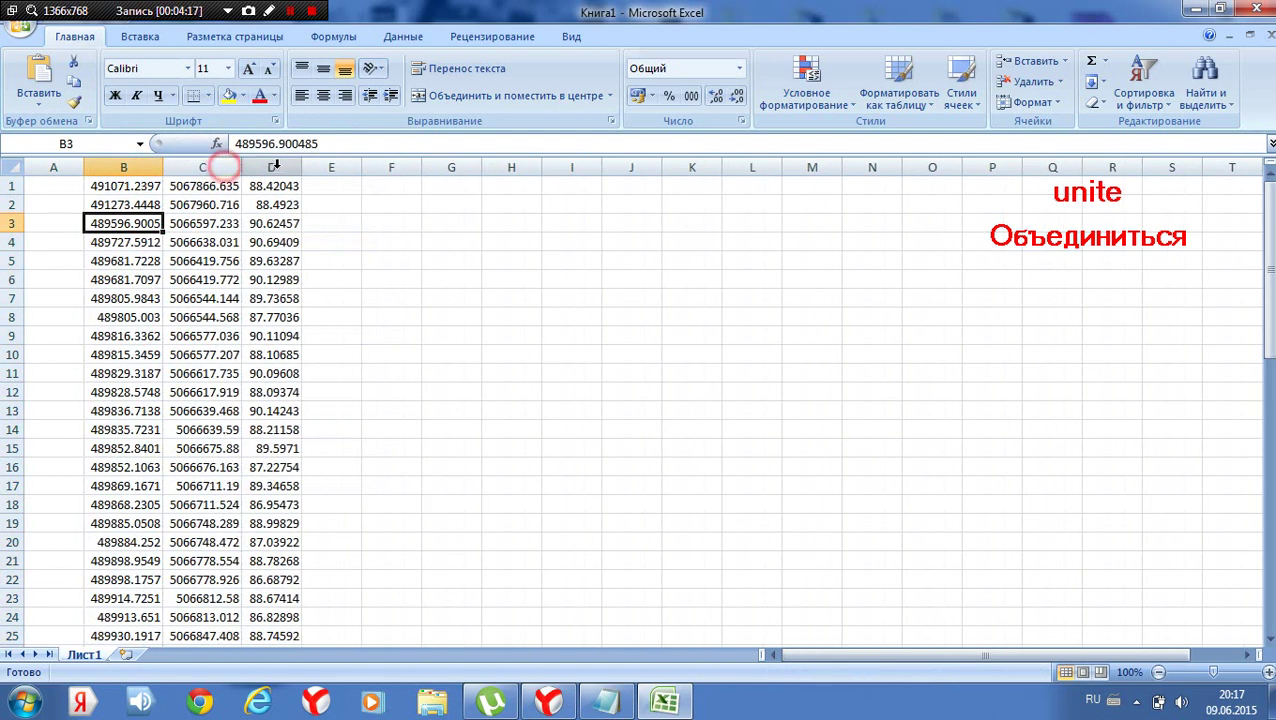
double_click(299, 168)
Give column D Number format rounded to three decimal places.
left_click(274, 168)
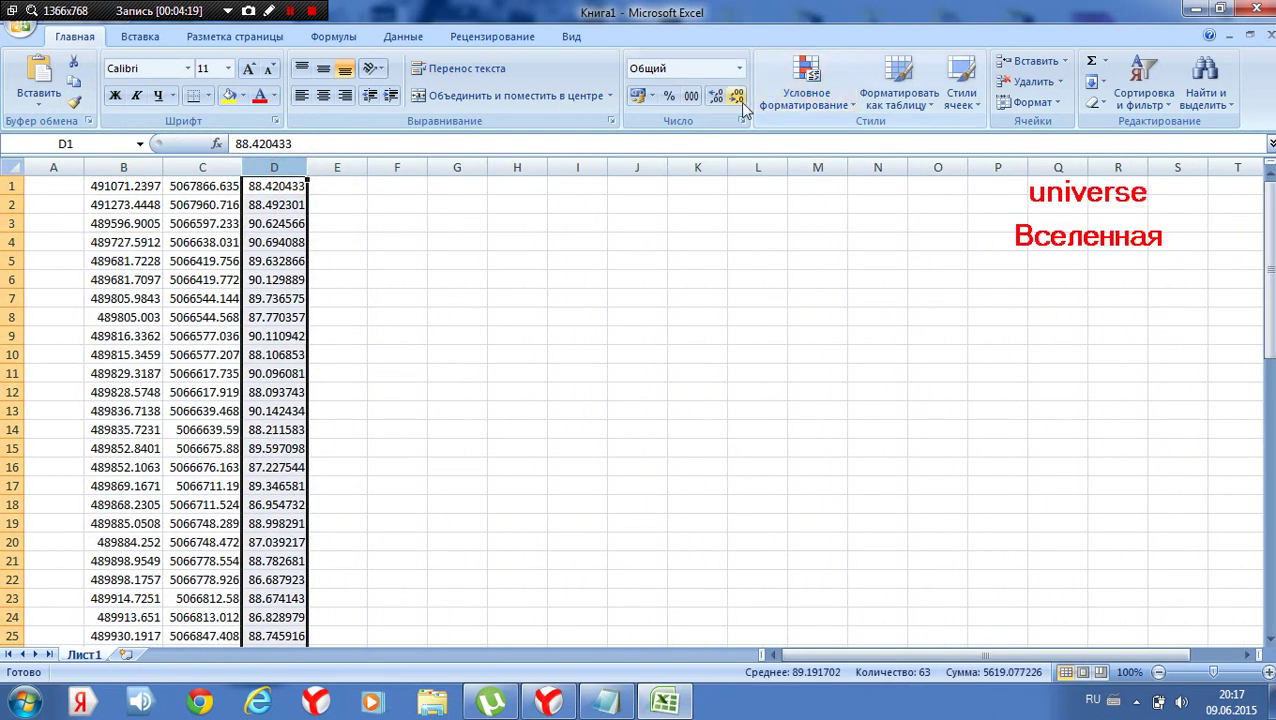
left_click(716, 98)
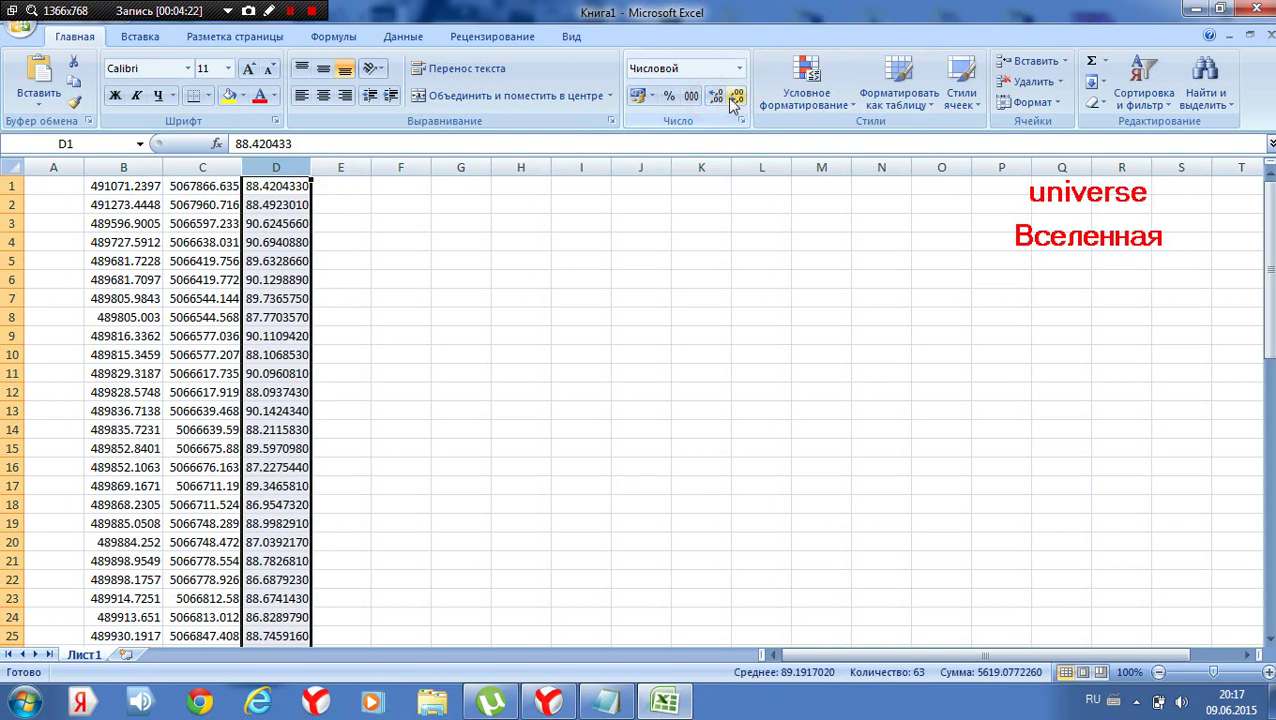
left_click(736, 97)
left_click(736, 97)
left_click(736, 97)
left_click(736, 97)
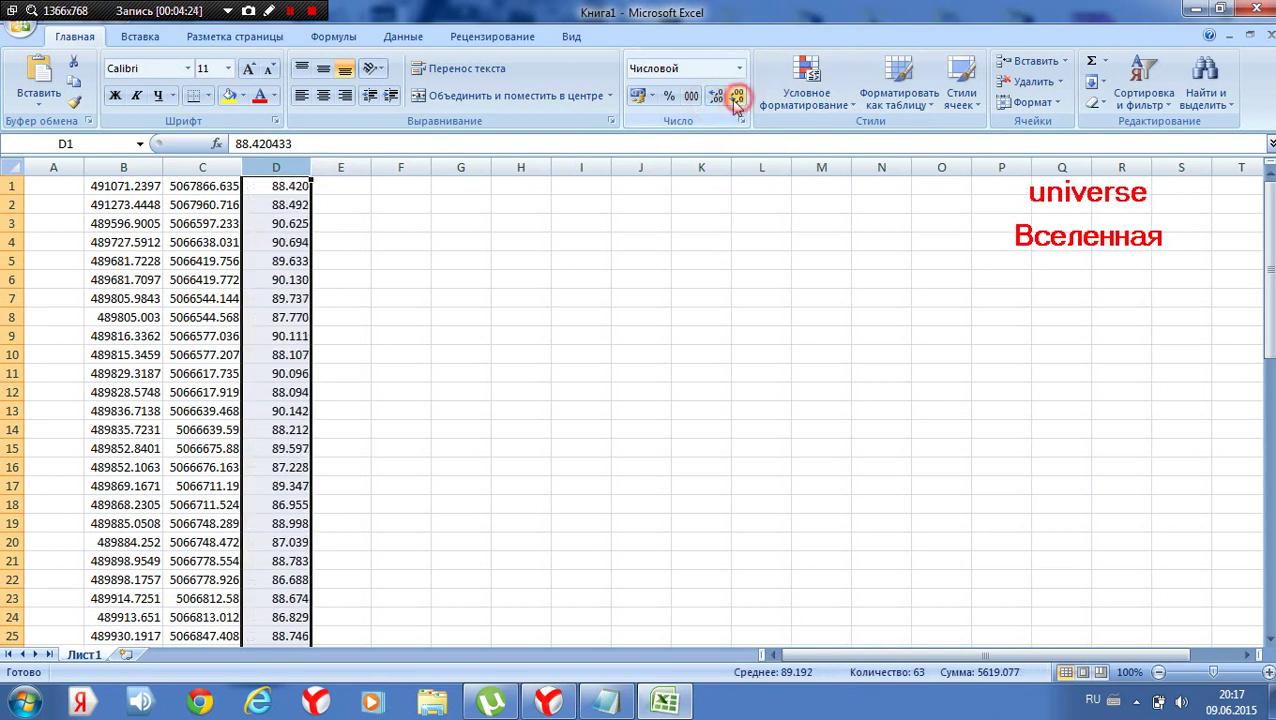
Round columns C and B to three decimal places as well.
left_click(220, 167)
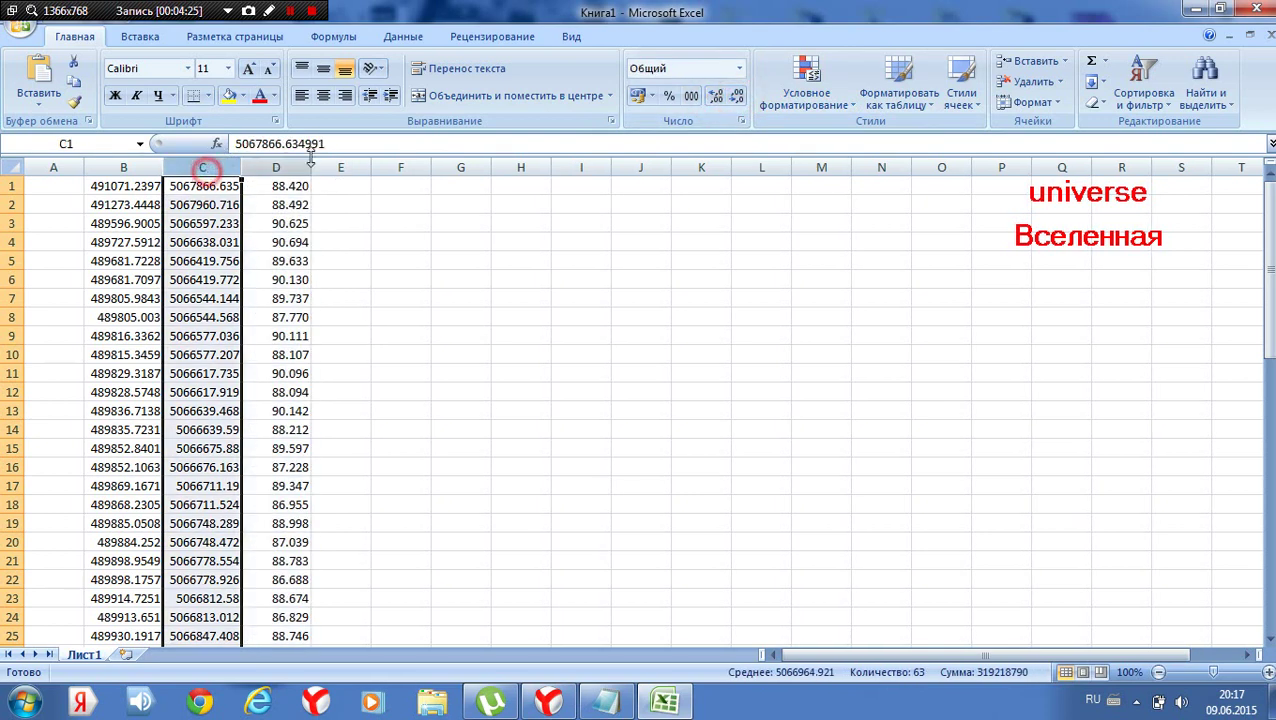
left_click(736, 97)
left_click(712, 97)
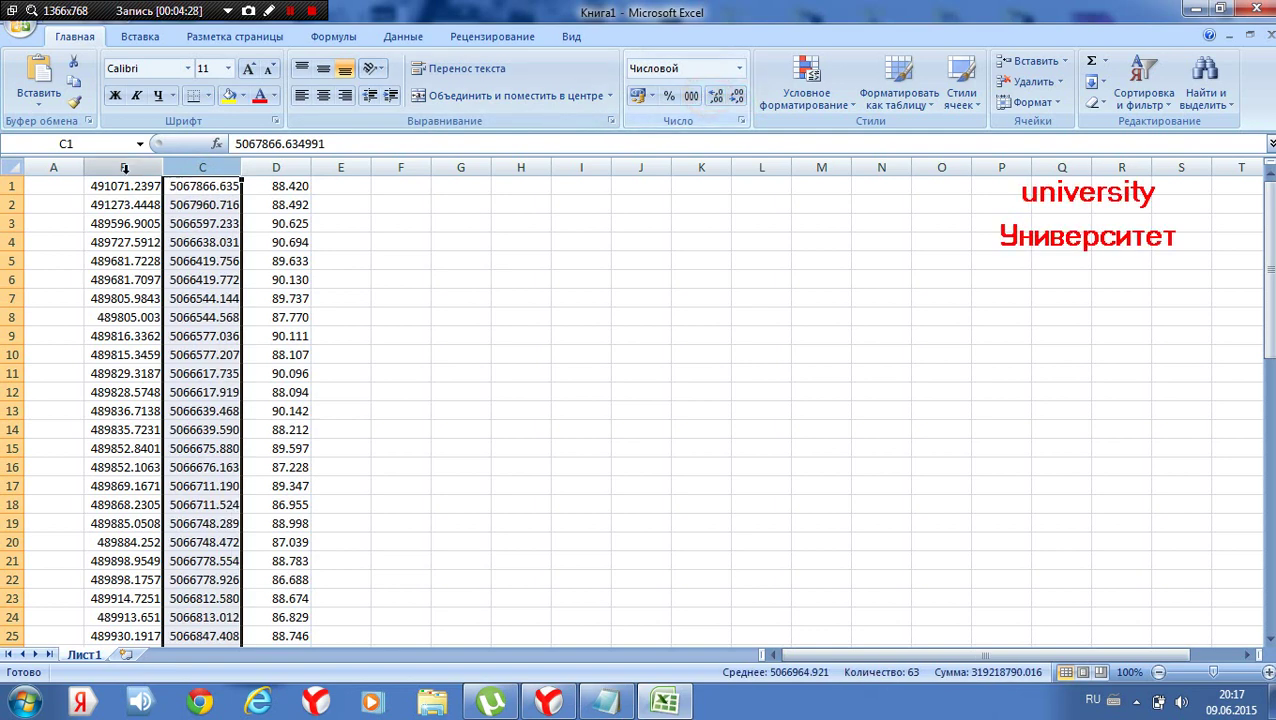
left_click(123, 167)
left_click(716, 97)
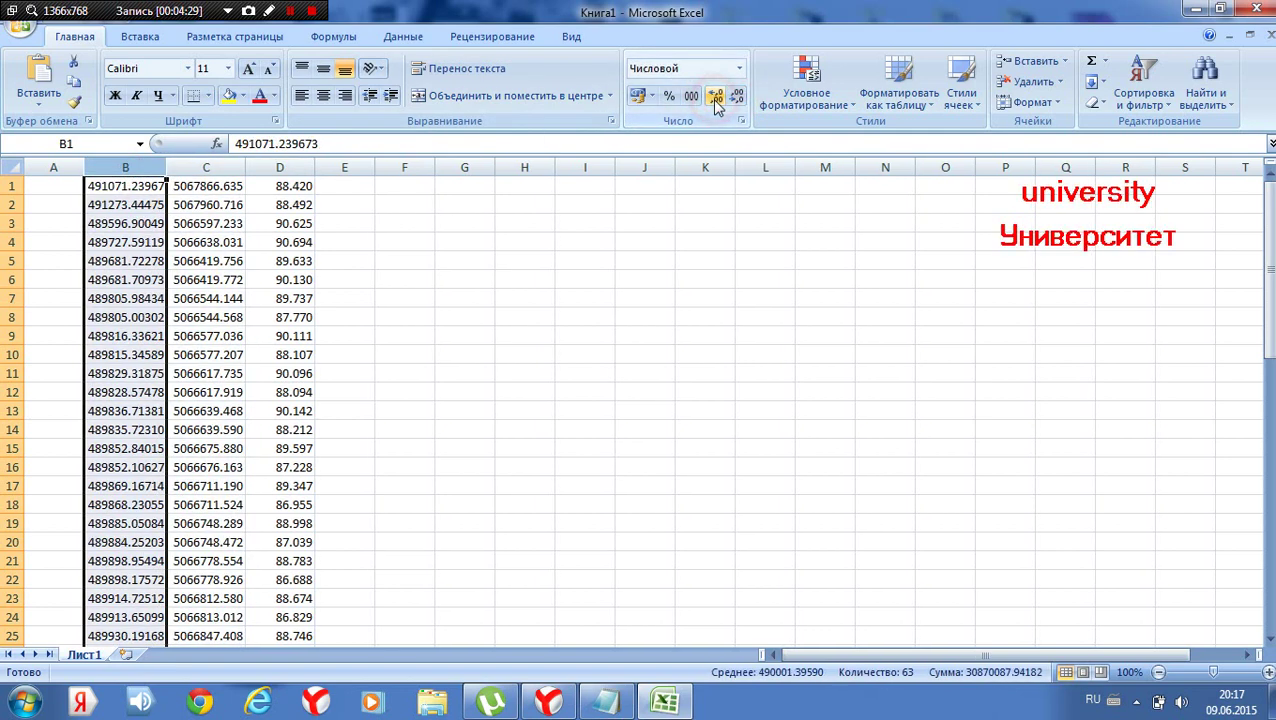
left_click(737, 97)
left_click(737, 97)
left_click(626, 258)
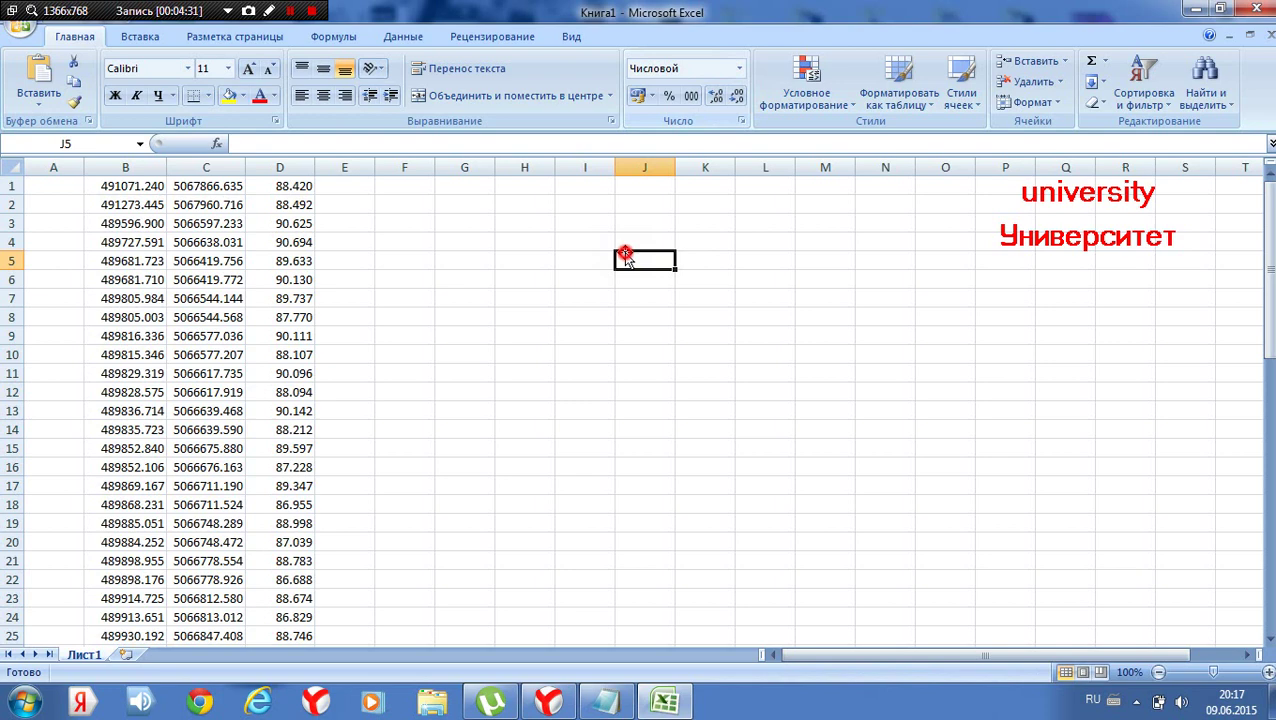
Number the points 1 to 63 in column A by filling down from 1 and 2.
left_click(65, 185)
type("12")
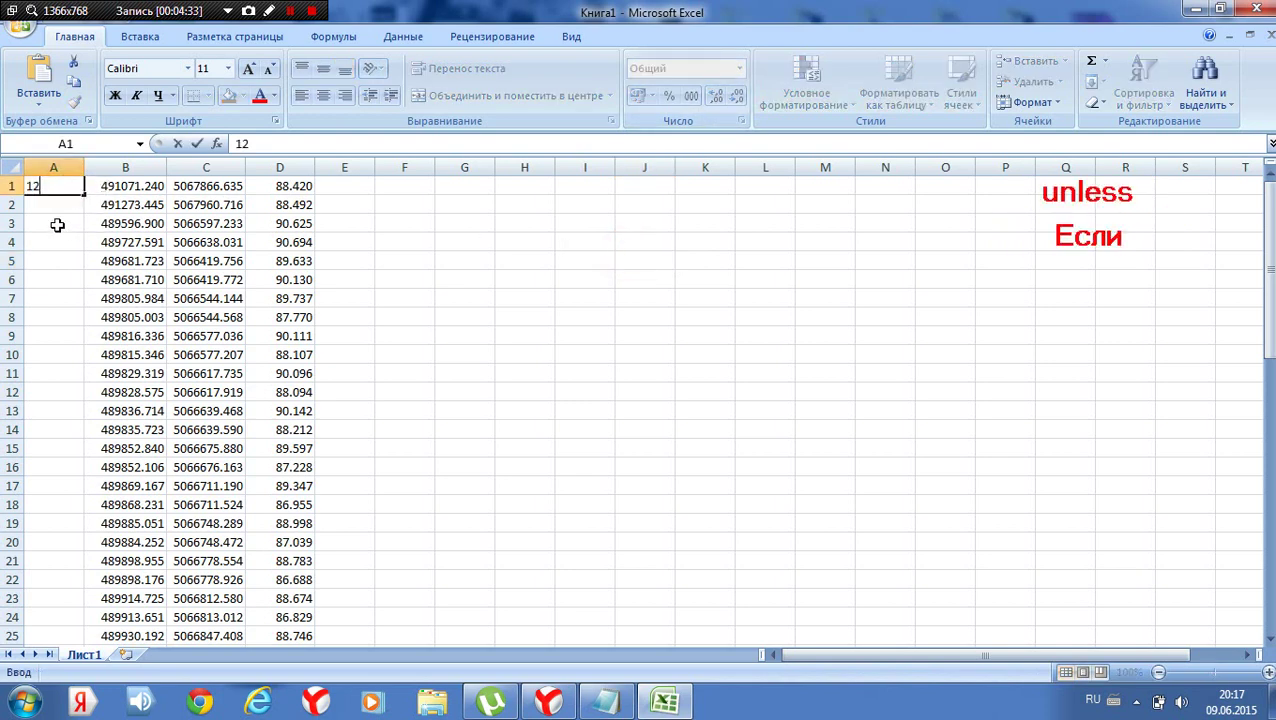
left_click(59, 200)
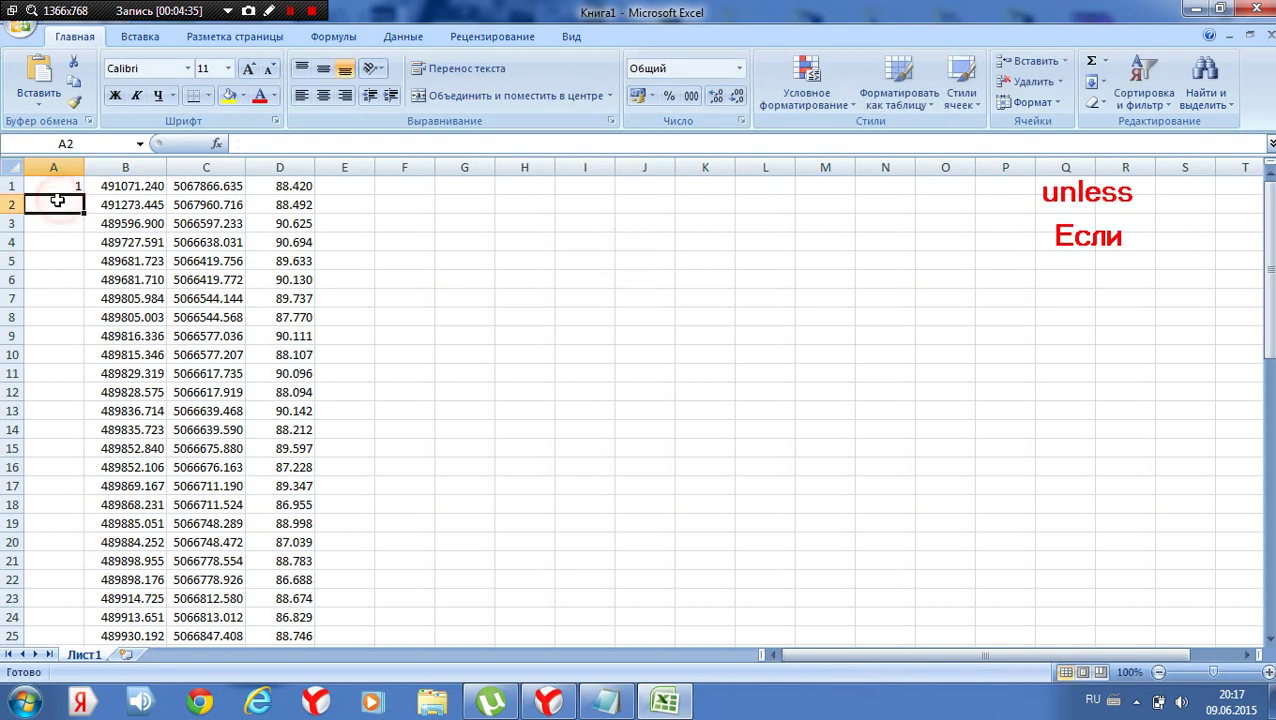
type("2")
key("Return")
left_click_drag(57, 187, 71, 203)
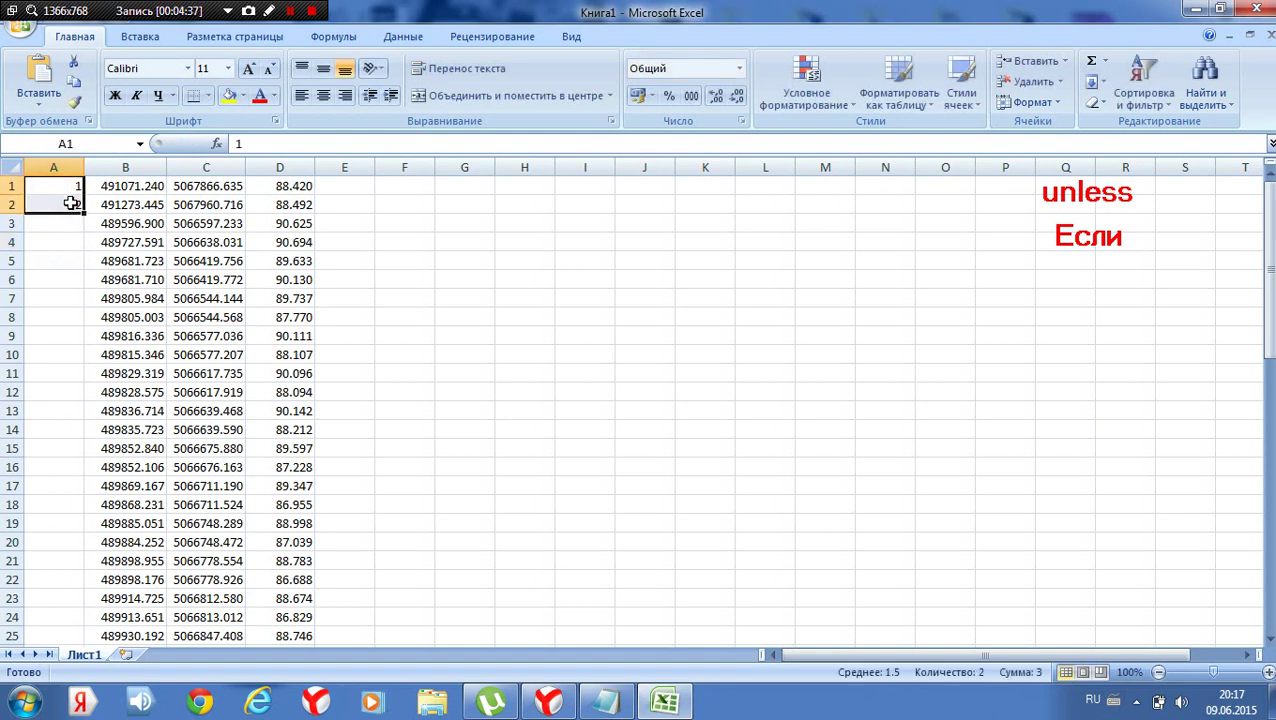
double_click(82, 212)
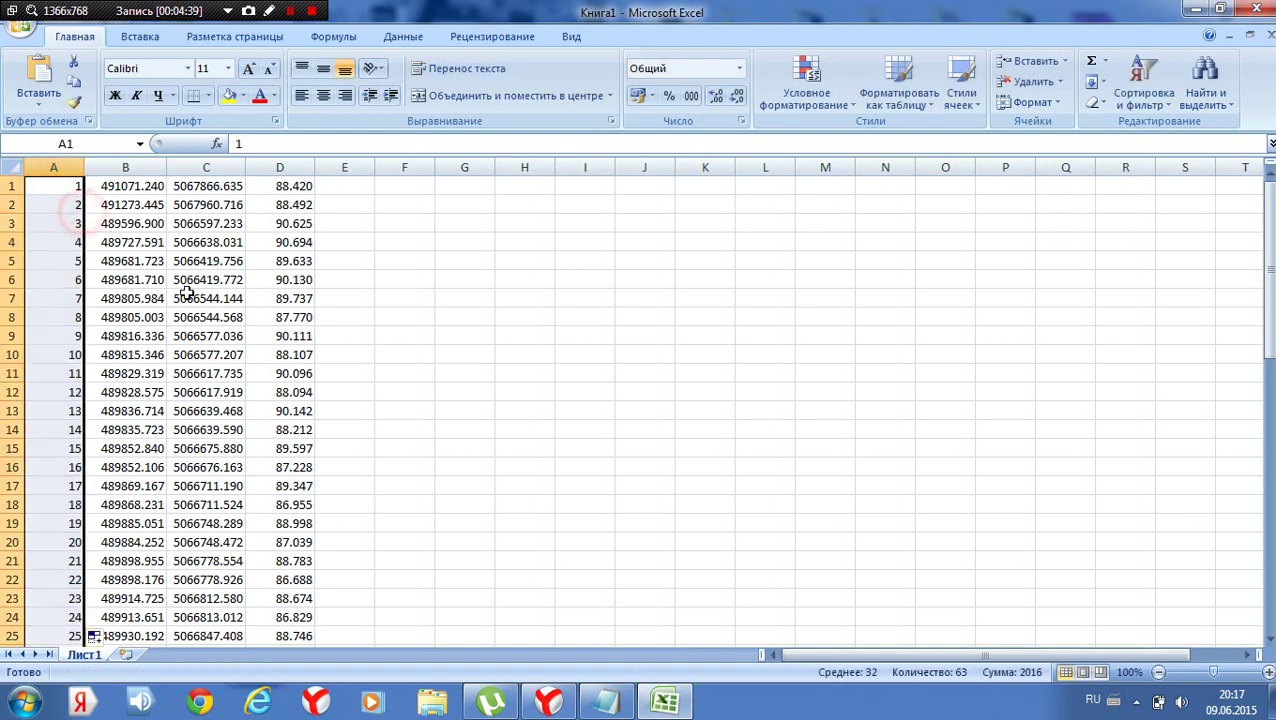
Copy the table A1:D63, dismiss the picture-too-large warning, and close the old Notepad.
scroll(336, 373, "down", 10)
scroll(399, 410, "down", 8)
left_click_drag(288, 336, 30, 162)
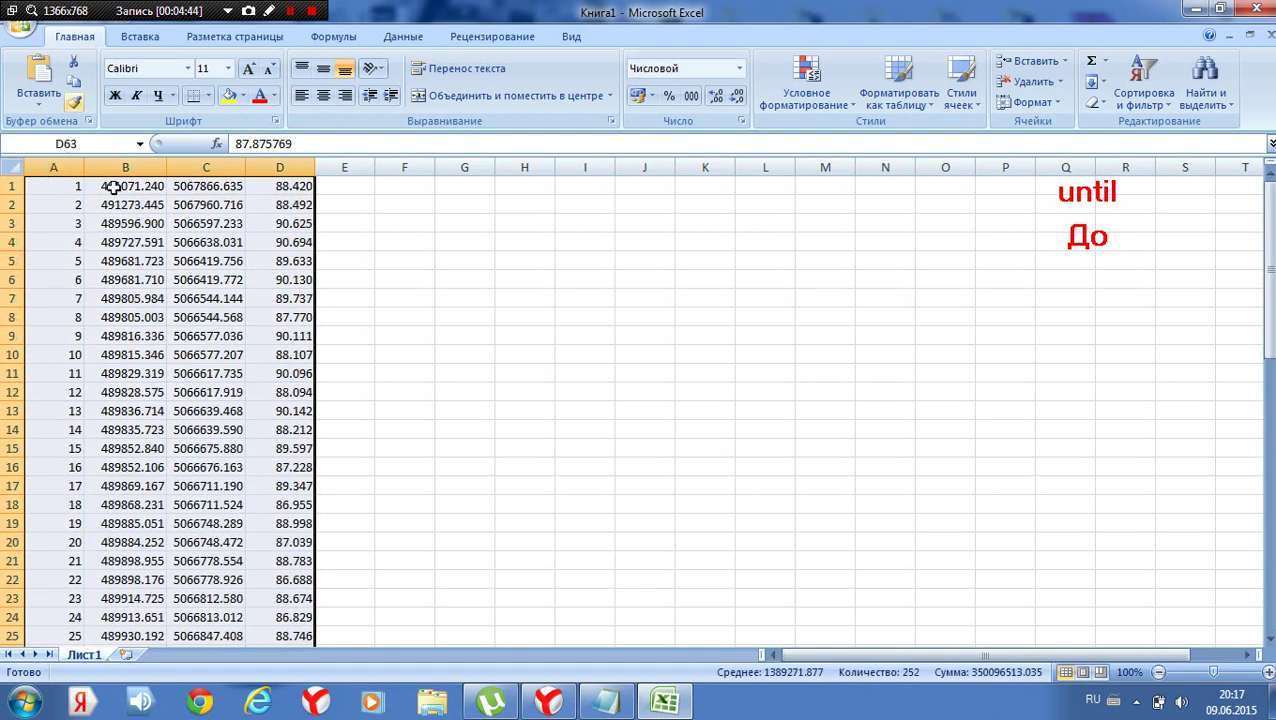
right_click(146, 322)
left_click(220, 362)
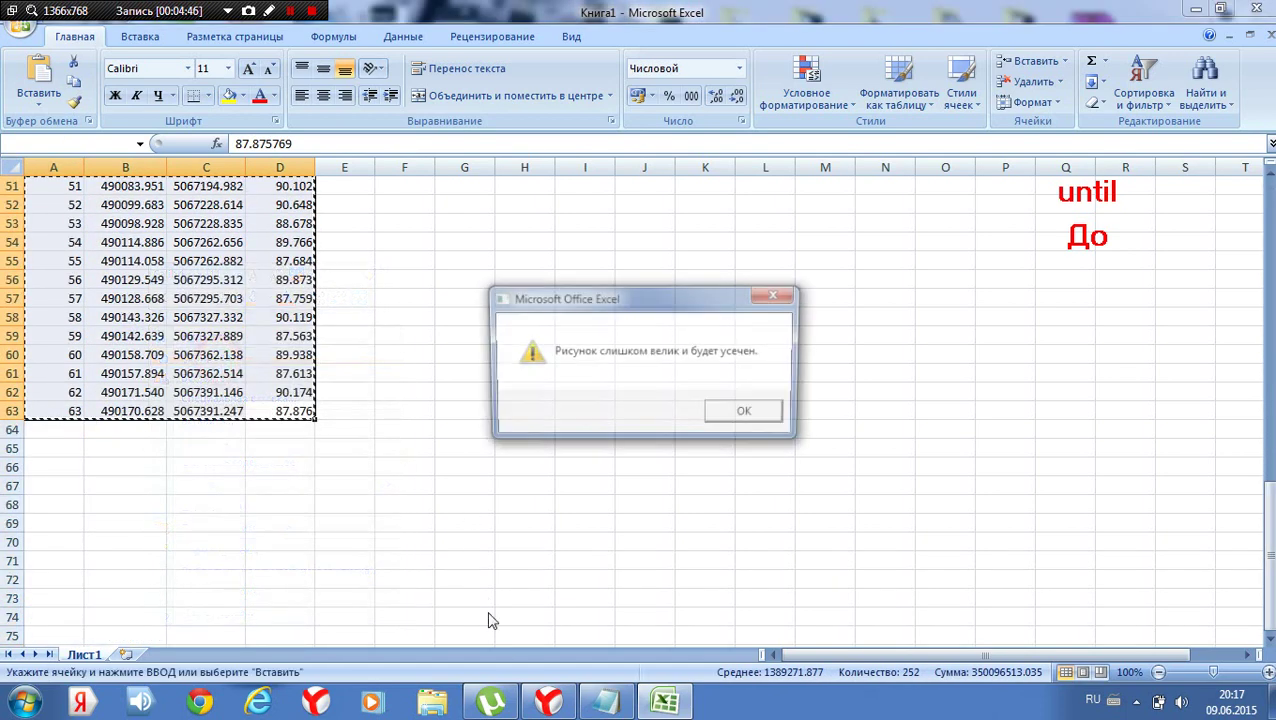
left_click(773, 416)
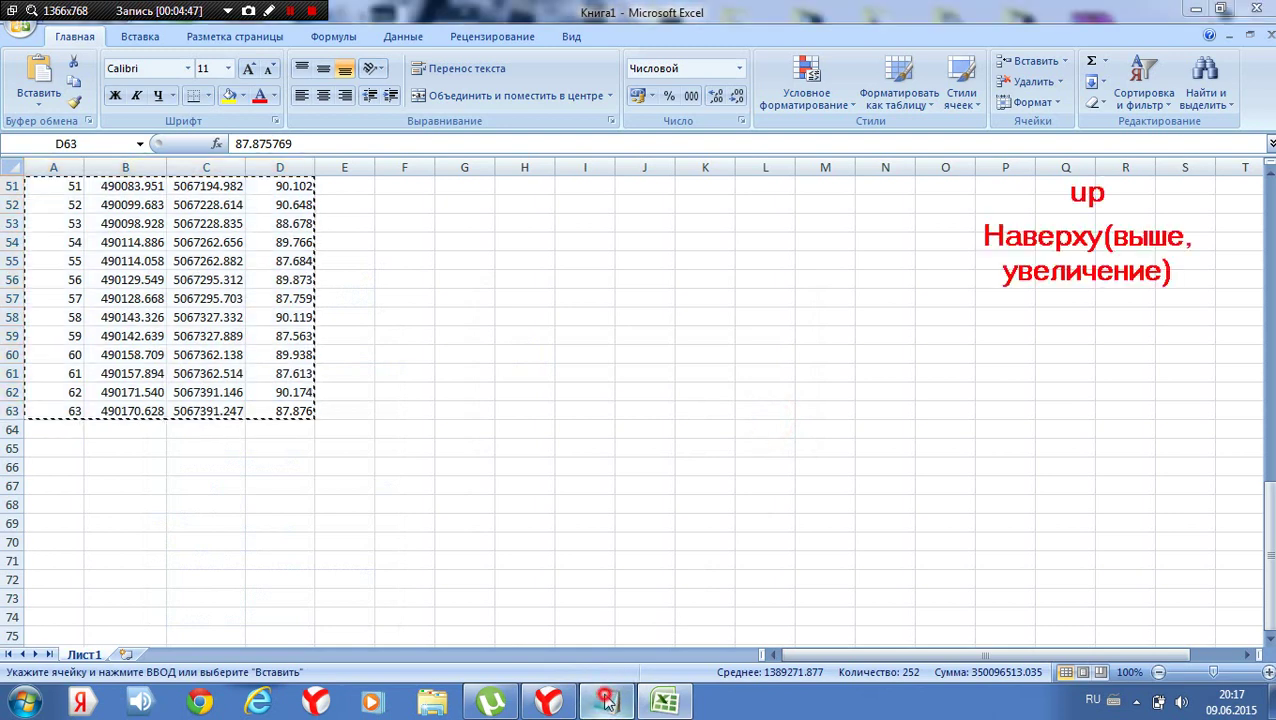
left_click(605, 700)
left_click(1044, 133)
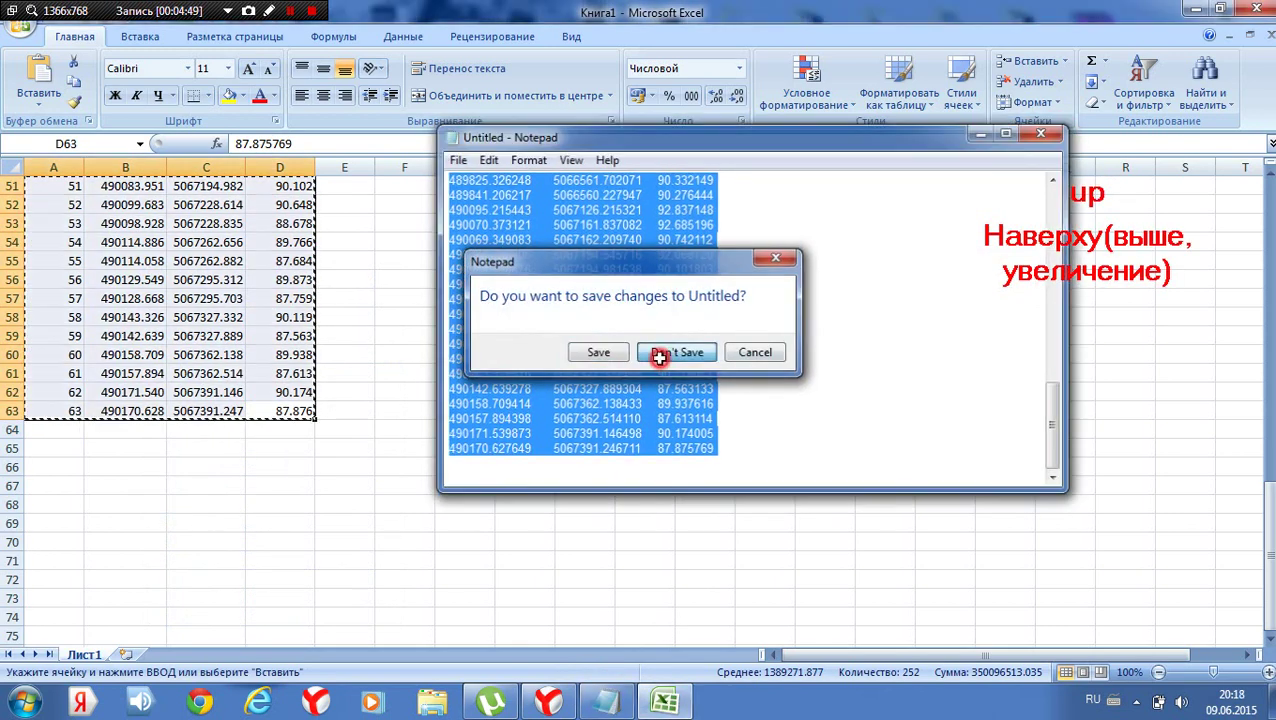
Discard the old Notepad text and paste the numbered table into a fresh Notepad.
left_click(662, 353)
key("super")
left_click(69, 263)
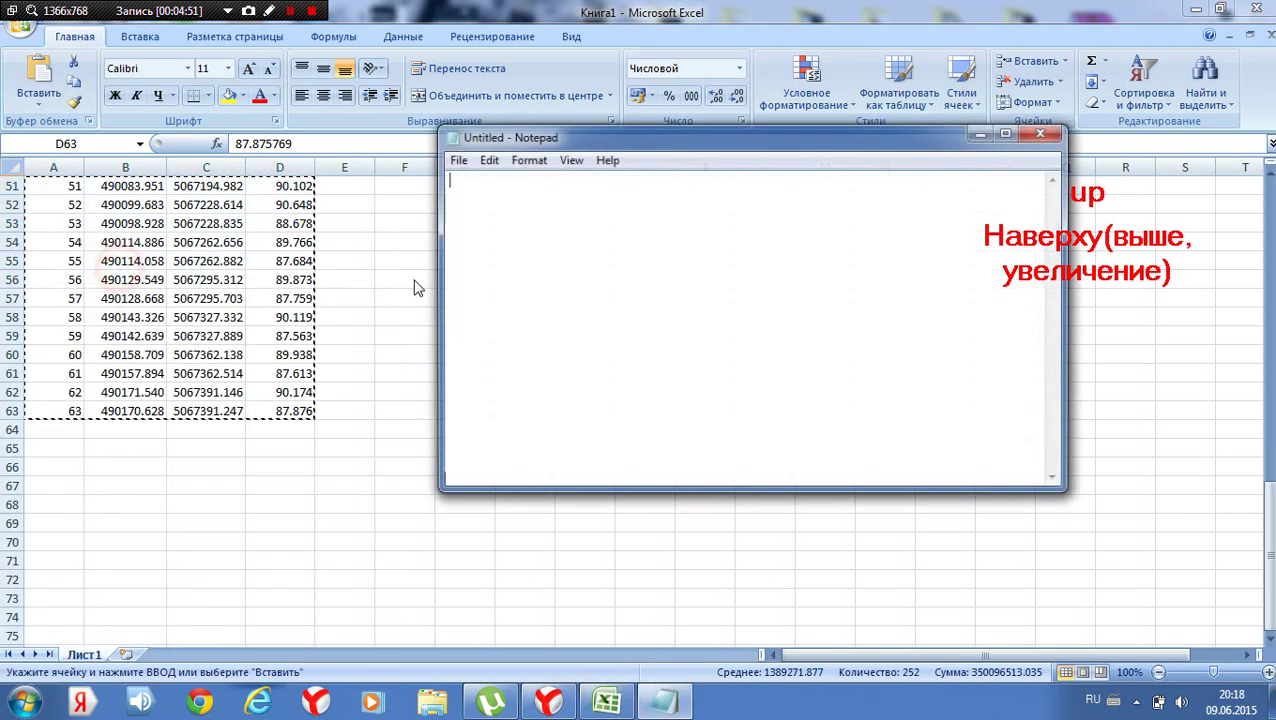
right_click(588, 248)
left_click(645, 336)
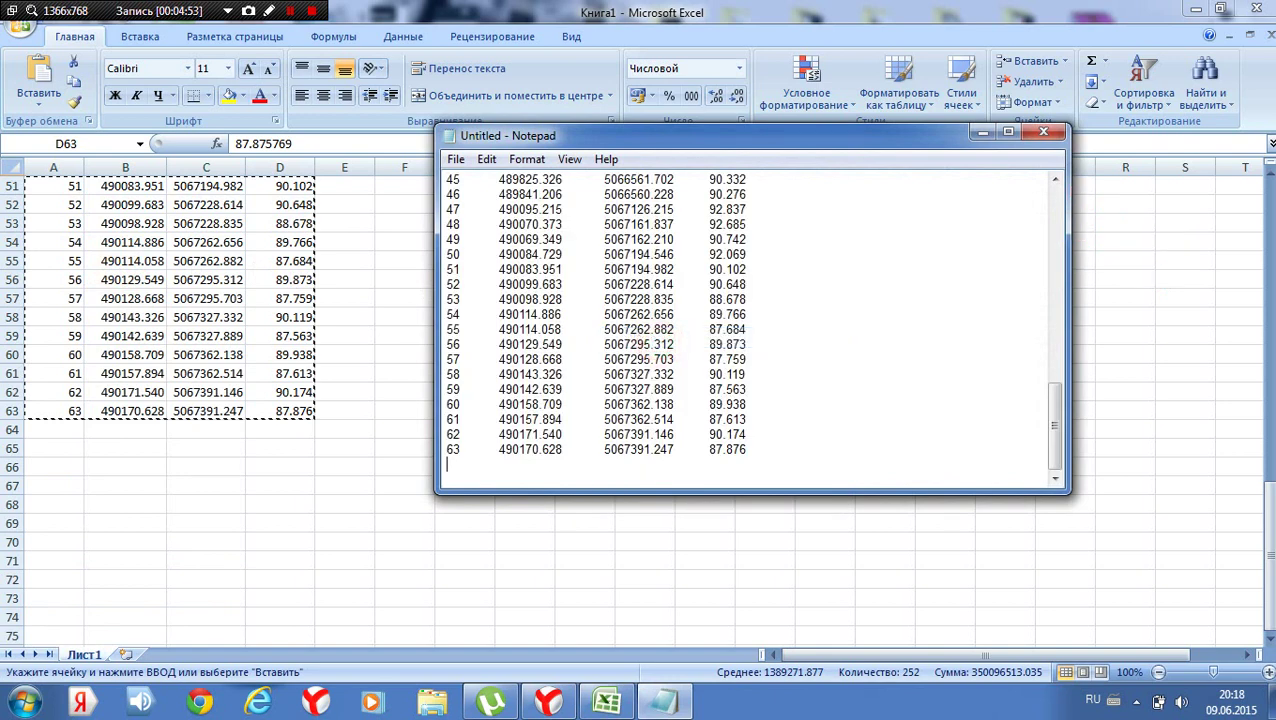
scroll(750, 320, "up", 11)
scroll(750, 320, "up", 3)
scroll(750, 320, "up", 1)
scroll(750, 320, "down", 9)
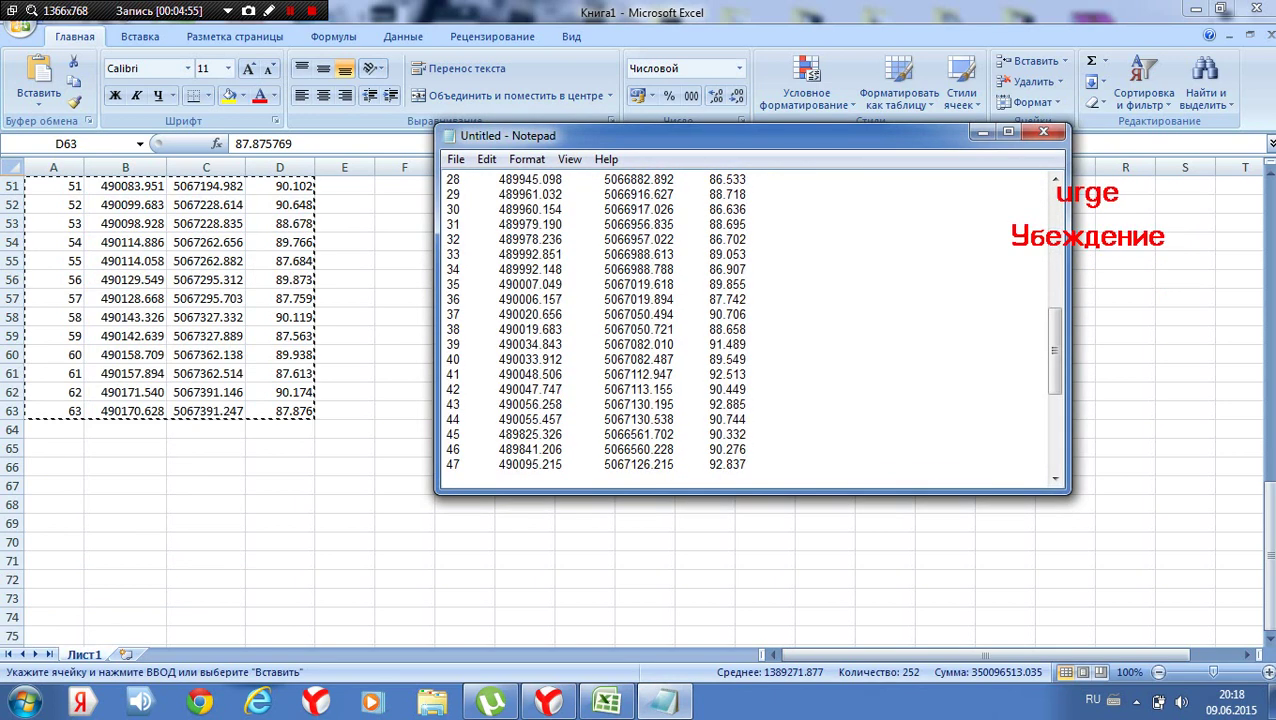
scroll(750, 320, "down", 4)
scroll(750, 320, "down", 2)
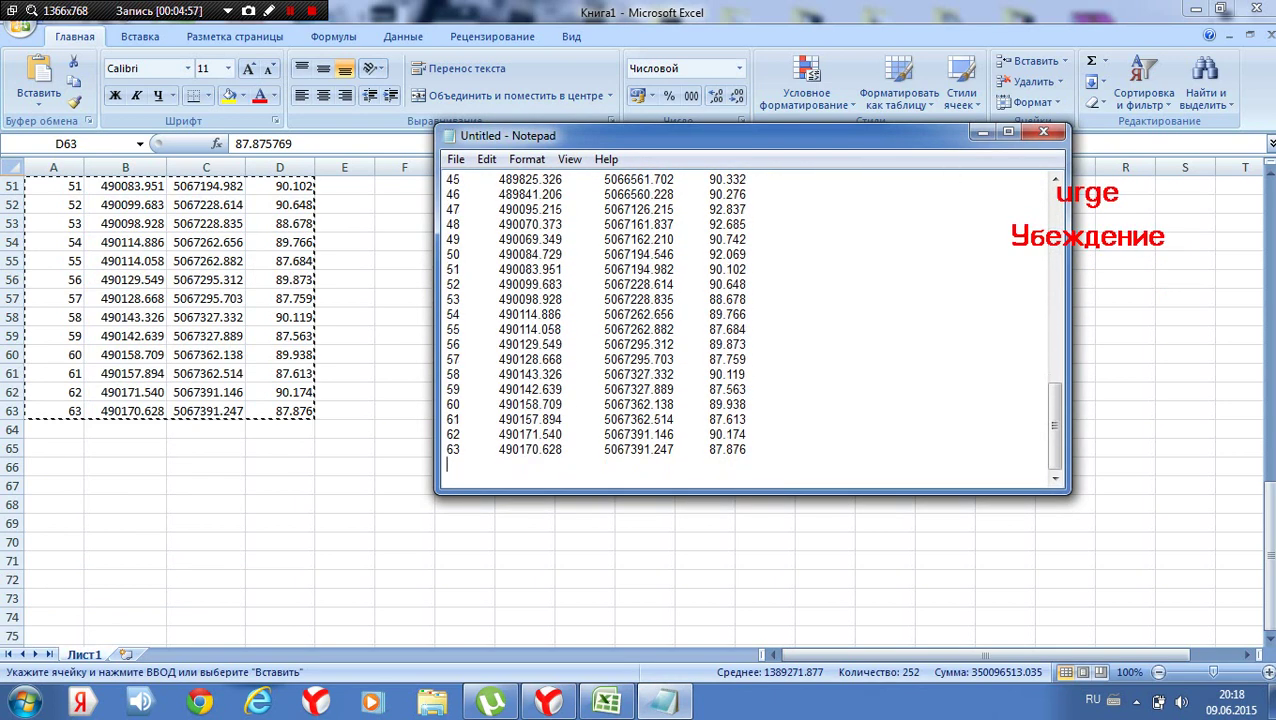
Start Save As and browse to the сырой folder on the Desktop.
left_click(455, 159)
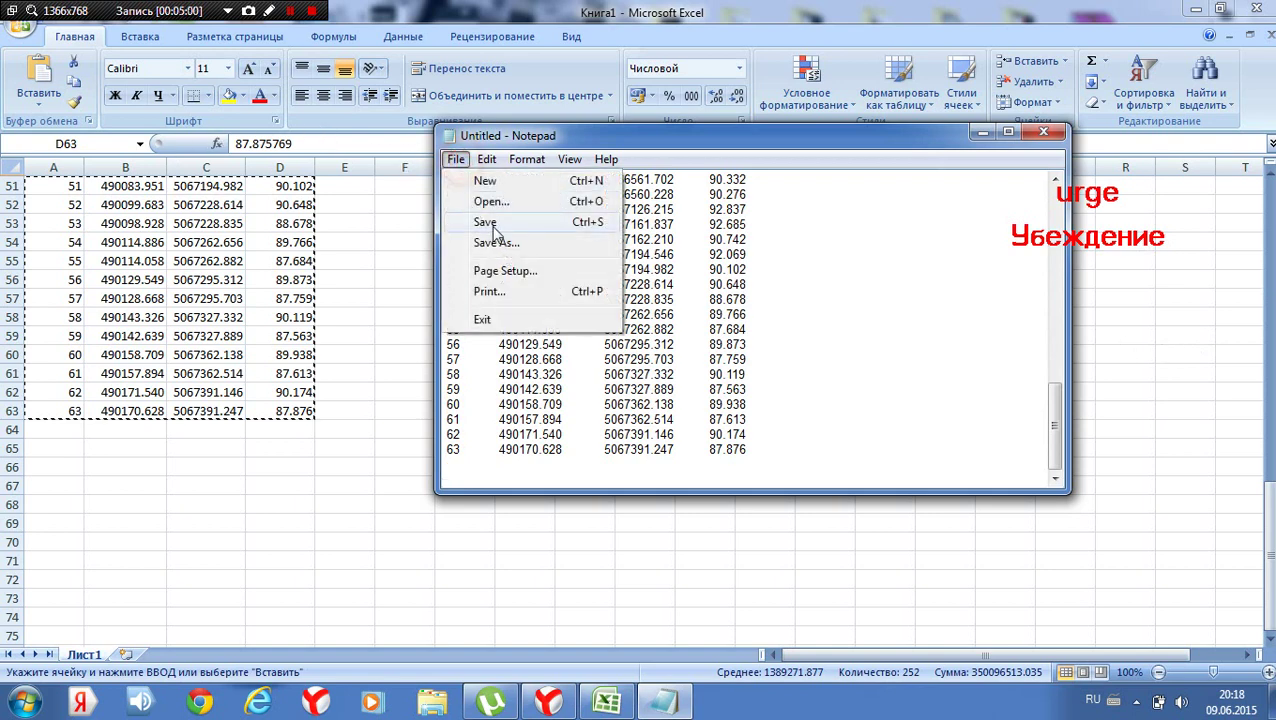
left_click(478, 242)
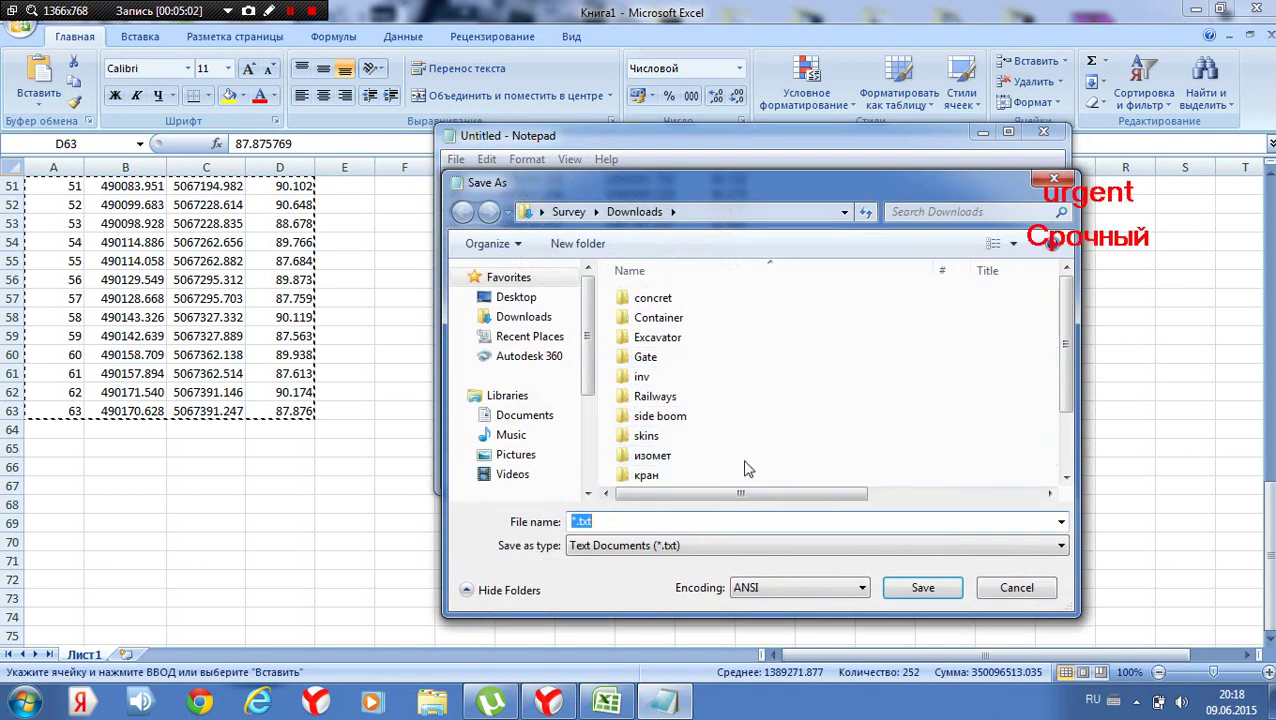
left_click(516, 297)
scroll(700, 440, "down", 5)
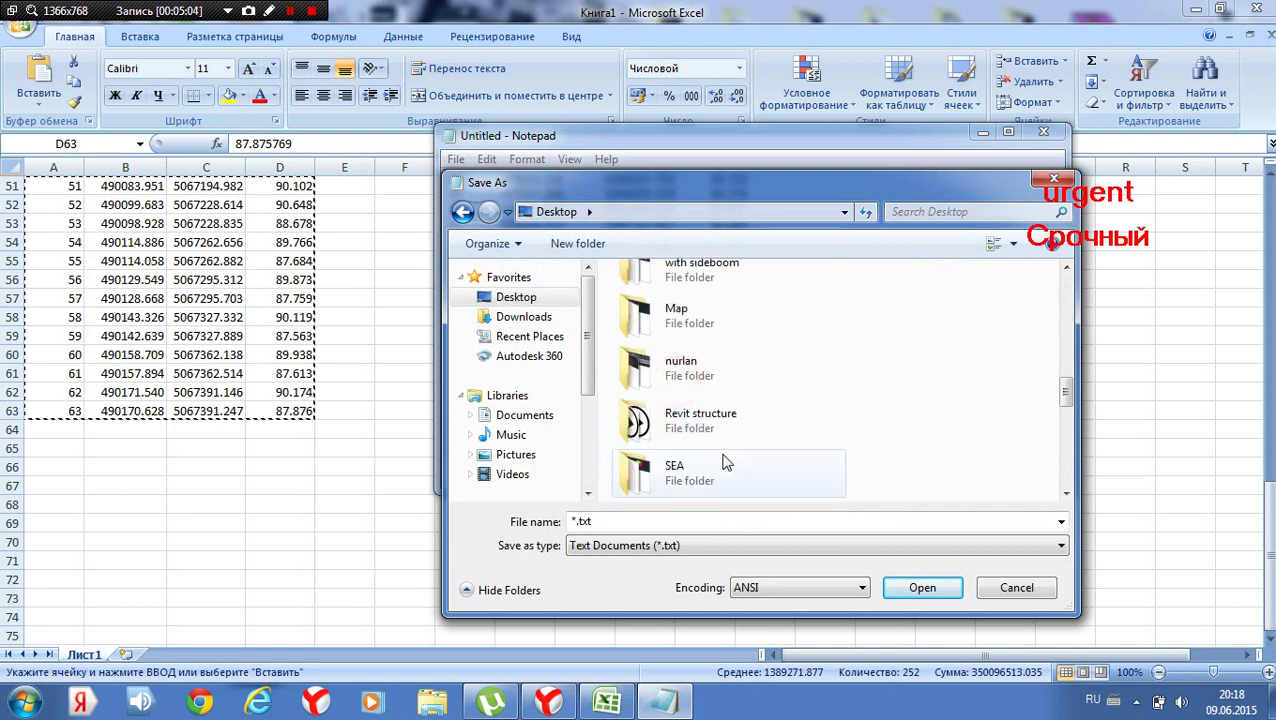
scroll(740, 462, "down", 3)
scroll(740, 462, "down", 2)
double_click(680, 310)
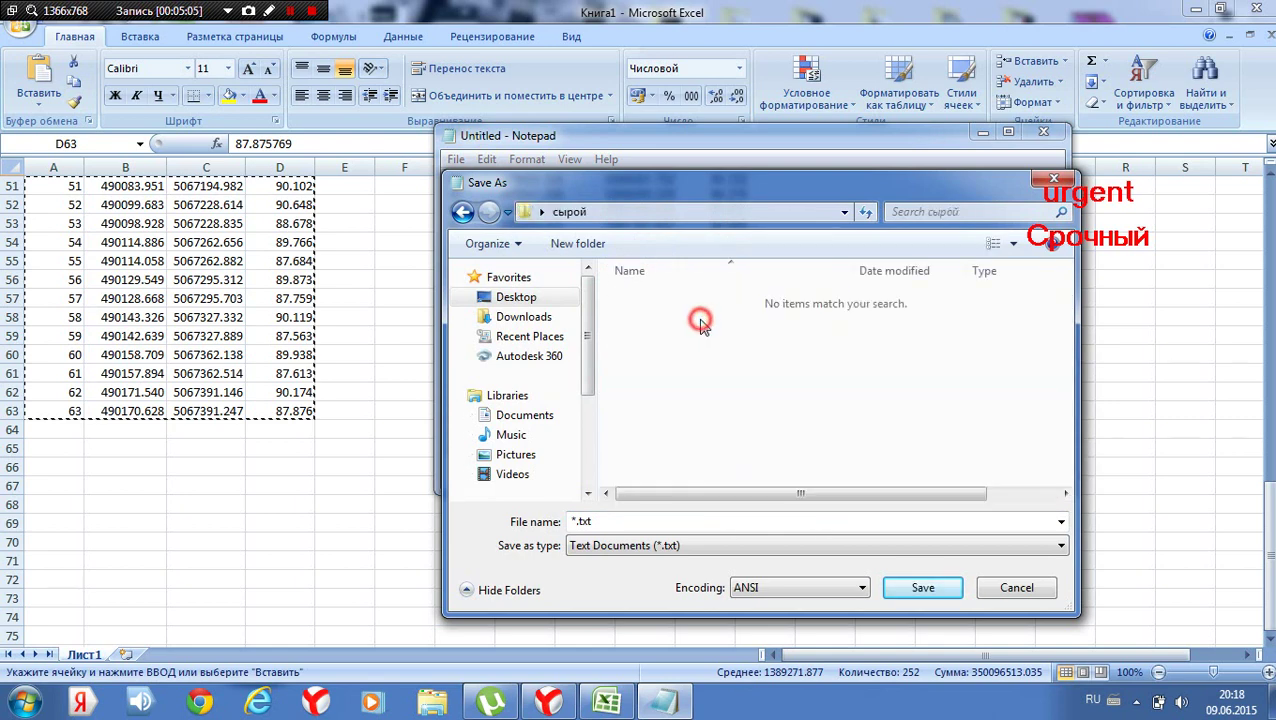
Save the file as 123.txt and close Notepad.
left_click(636, 522)
type("1")
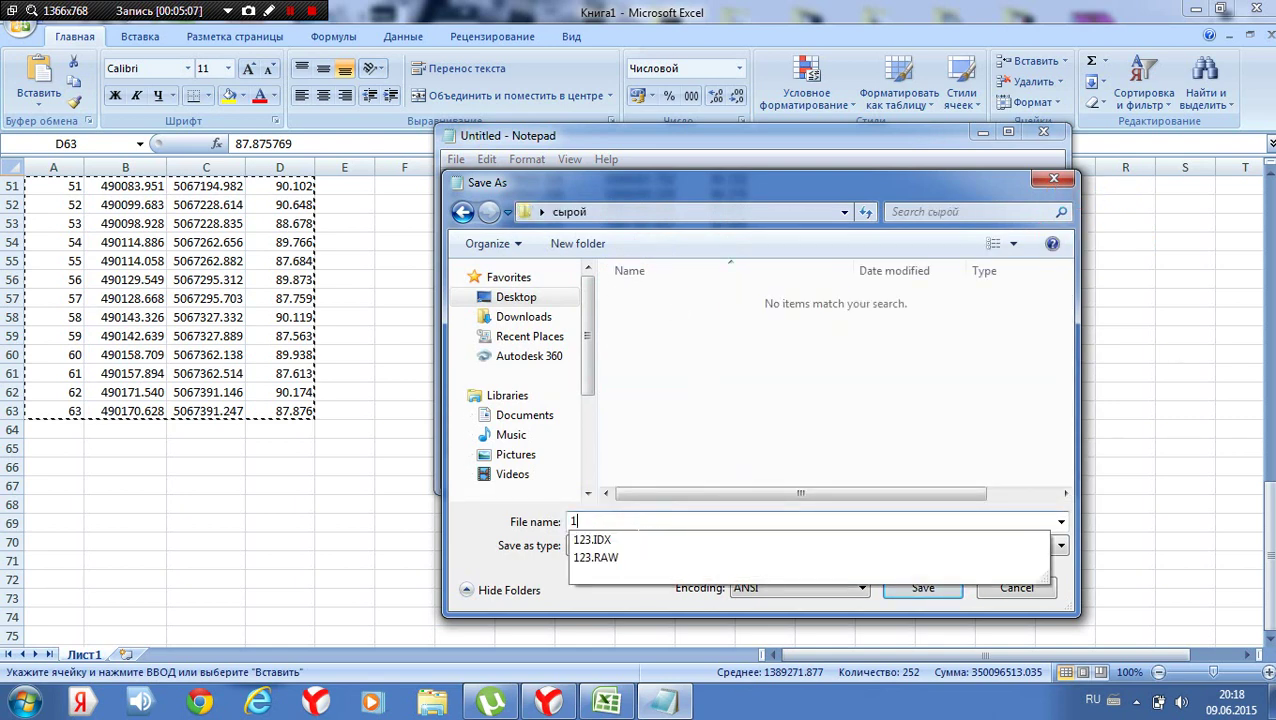
type("23")
left_click(800, 428)
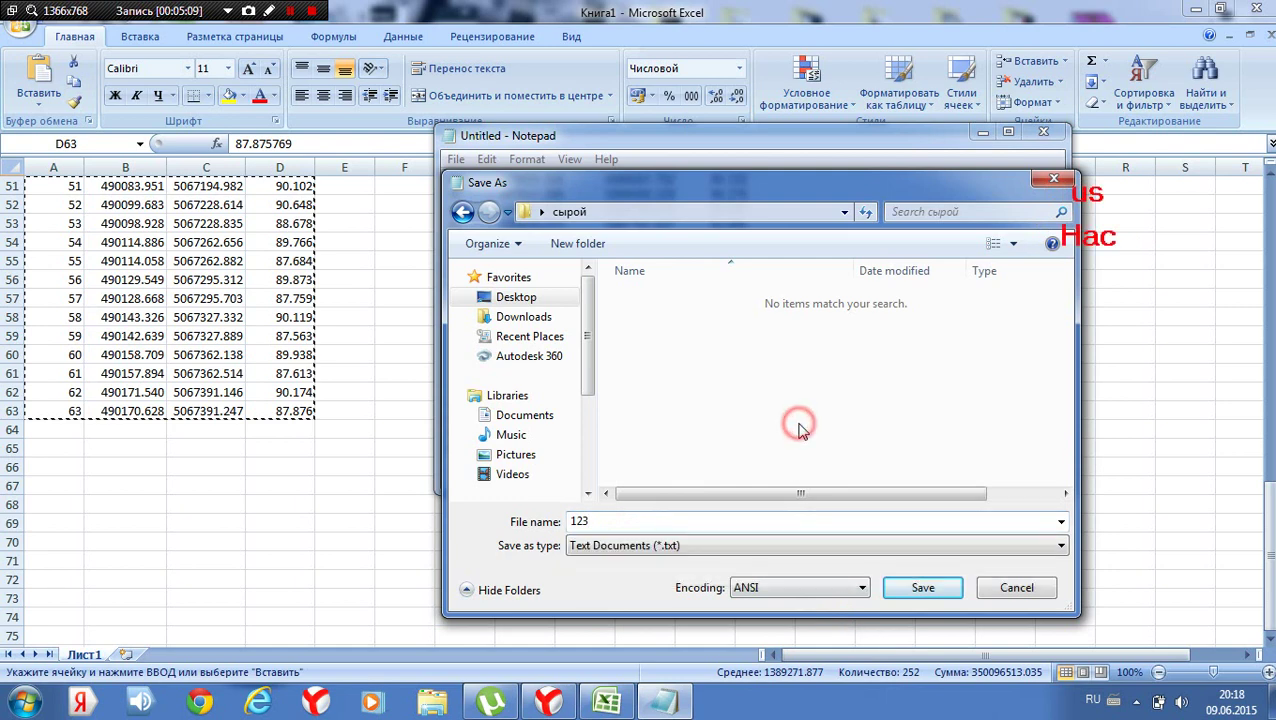
left_click(923, 589)
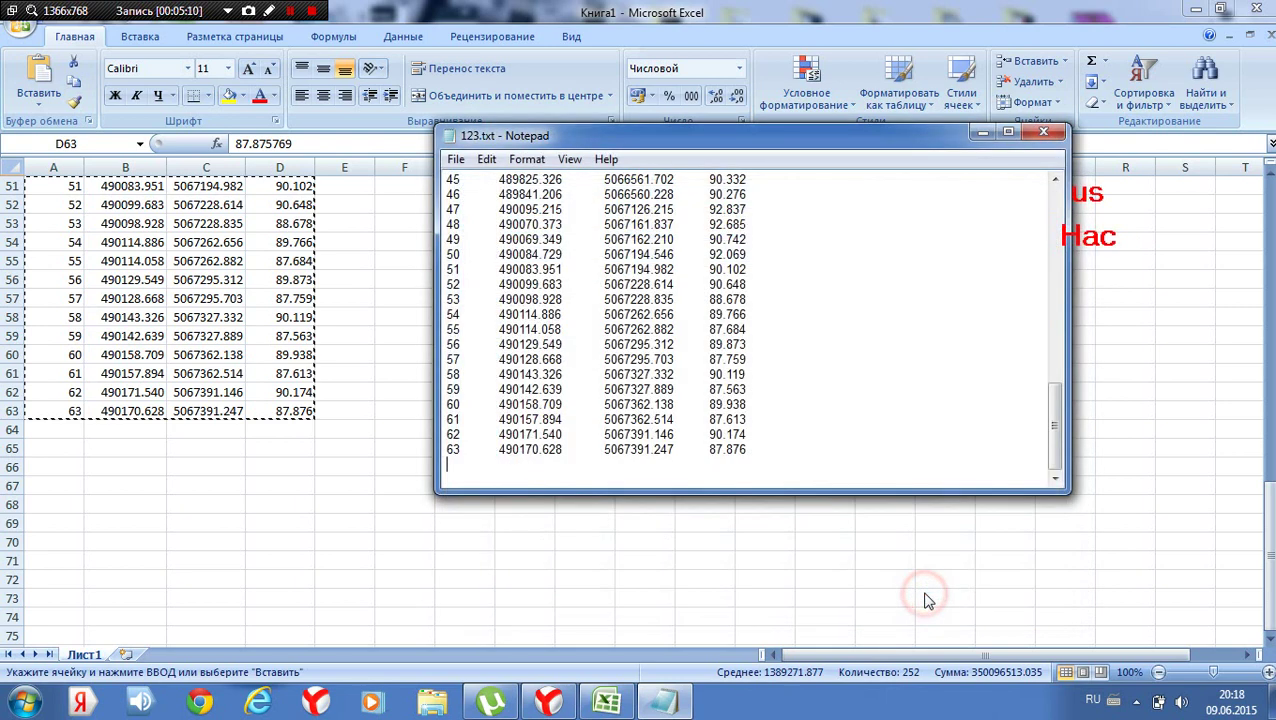
left_click(1045, 133)
left_click(540, 318)
Exit Excel without saving the workbook or keeping the clipboard data.
left_click(720, 330)
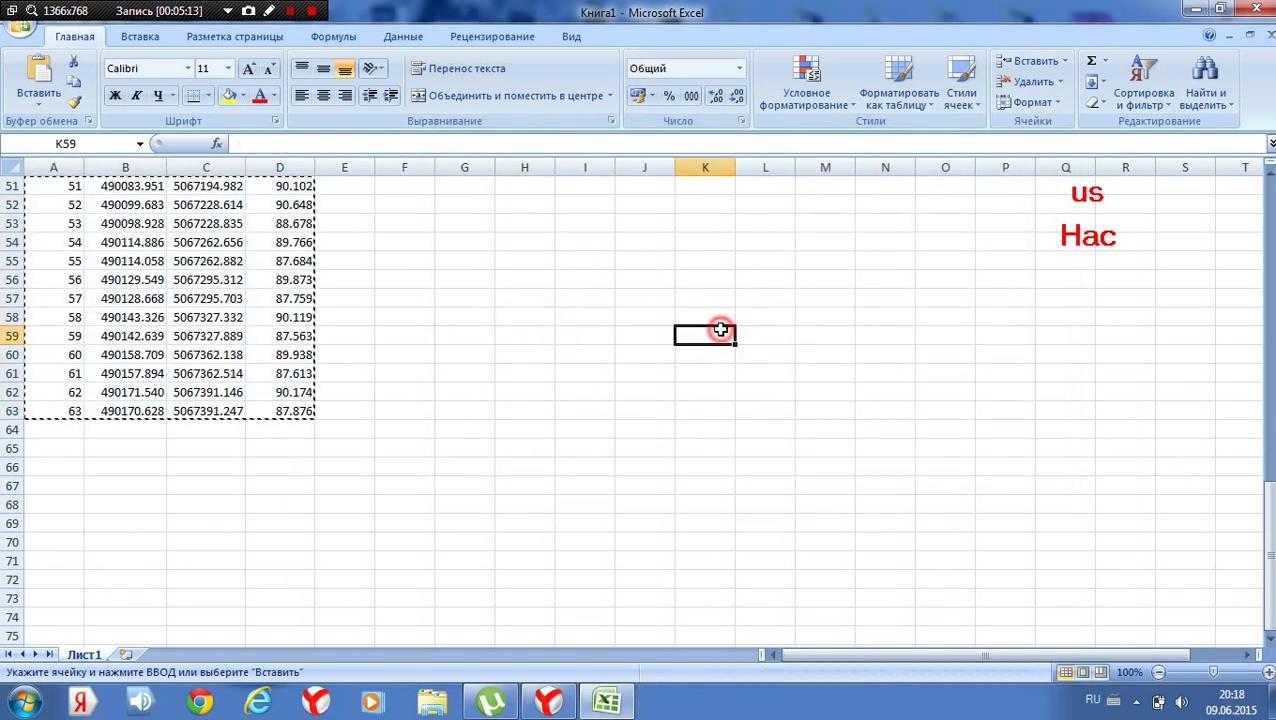
key("alt+F4")
left_click(658, 393)
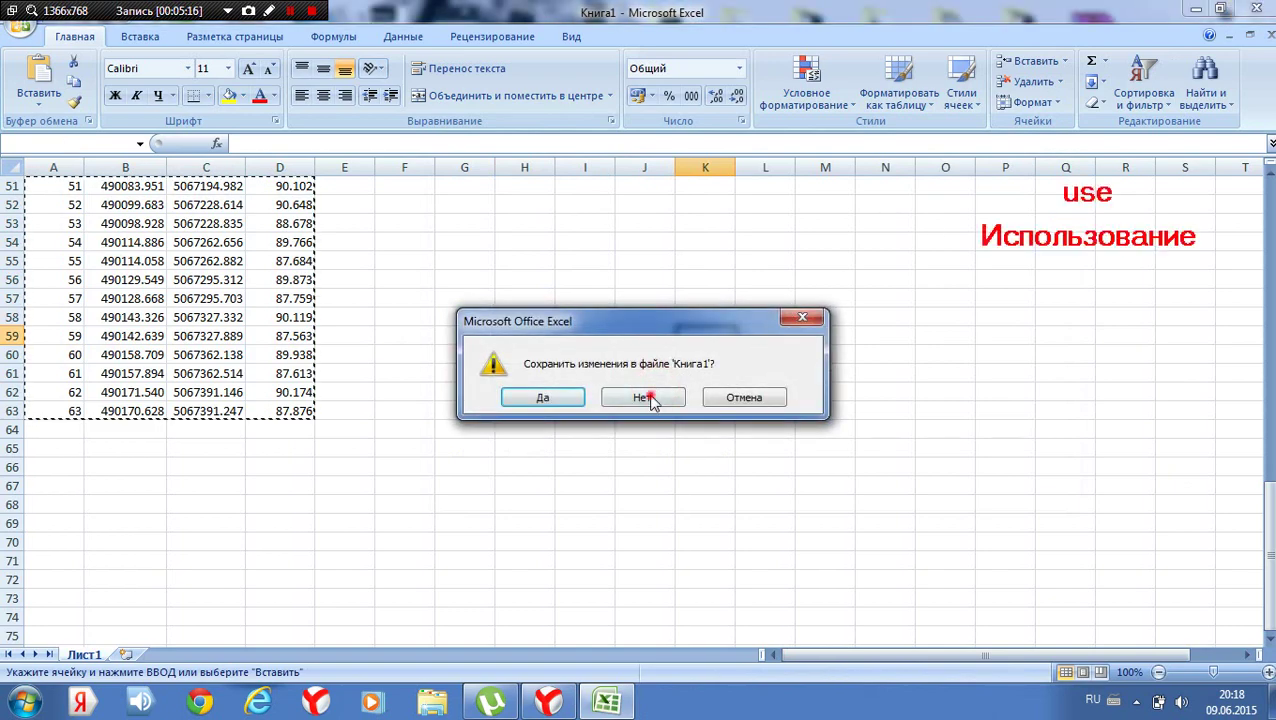
left_click(645, 409)
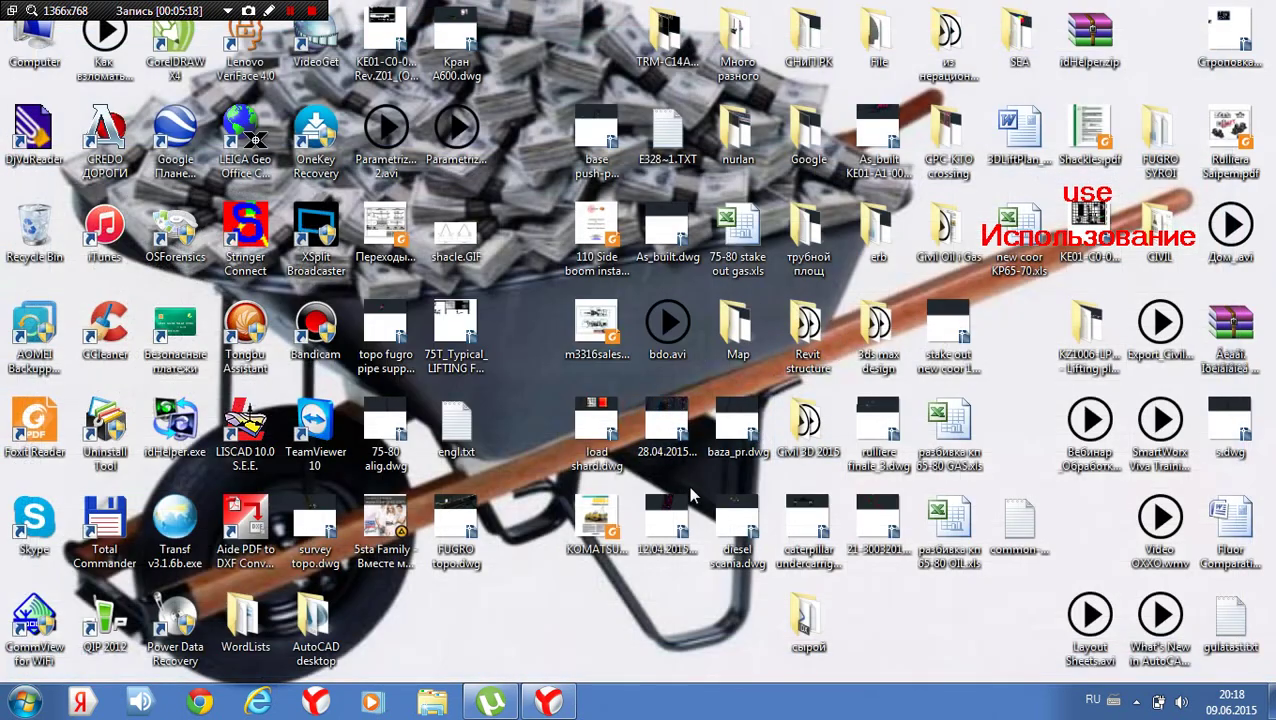
Open 123.txt from the сырой folder and check all 63 points.
double_click(809, 622)
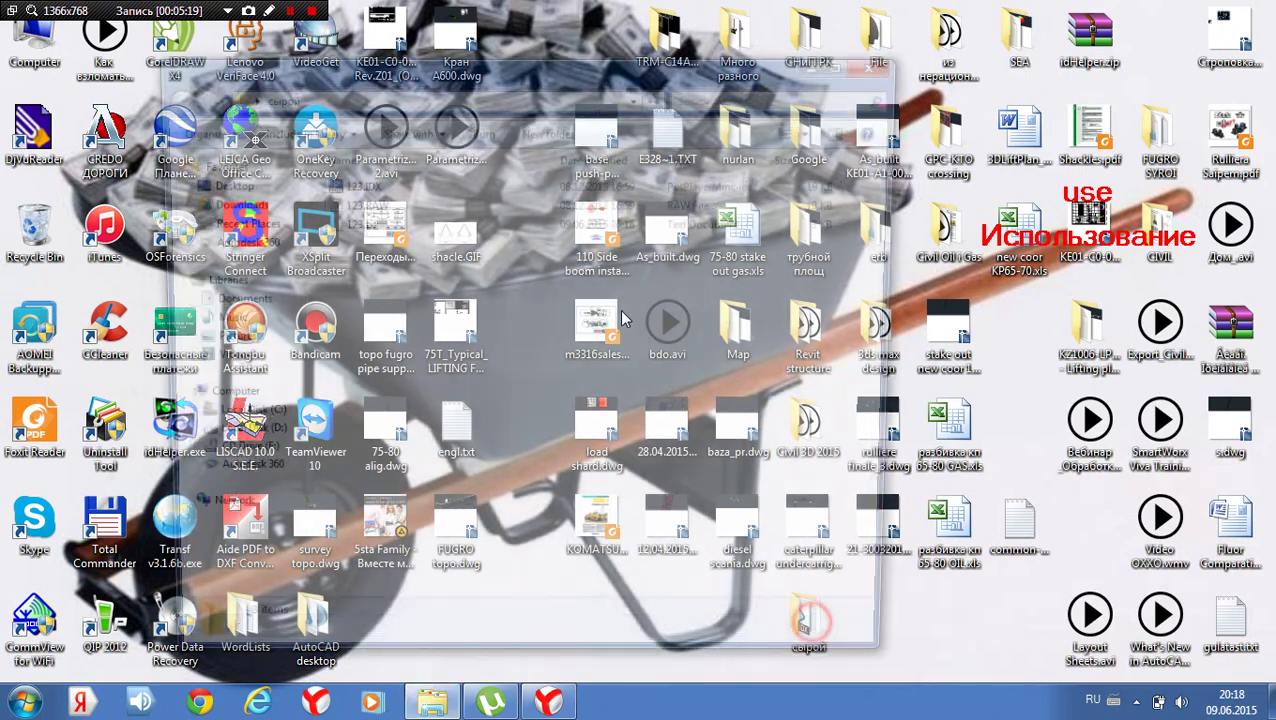
double_click(381, 233)
scroll(750, 320, "down", 4)
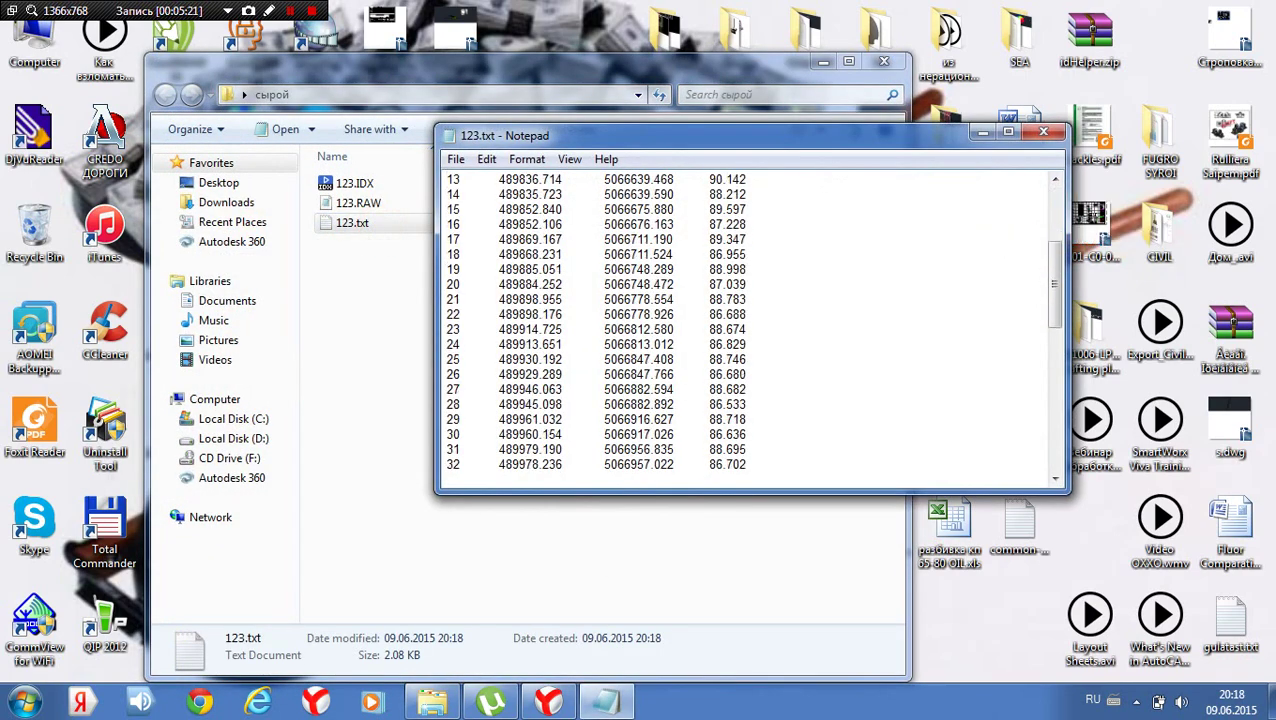
scroll(750, 320, "down", 6)
scroll(750, 320, "down", 3)
scroll(750, 320, "down", 2)
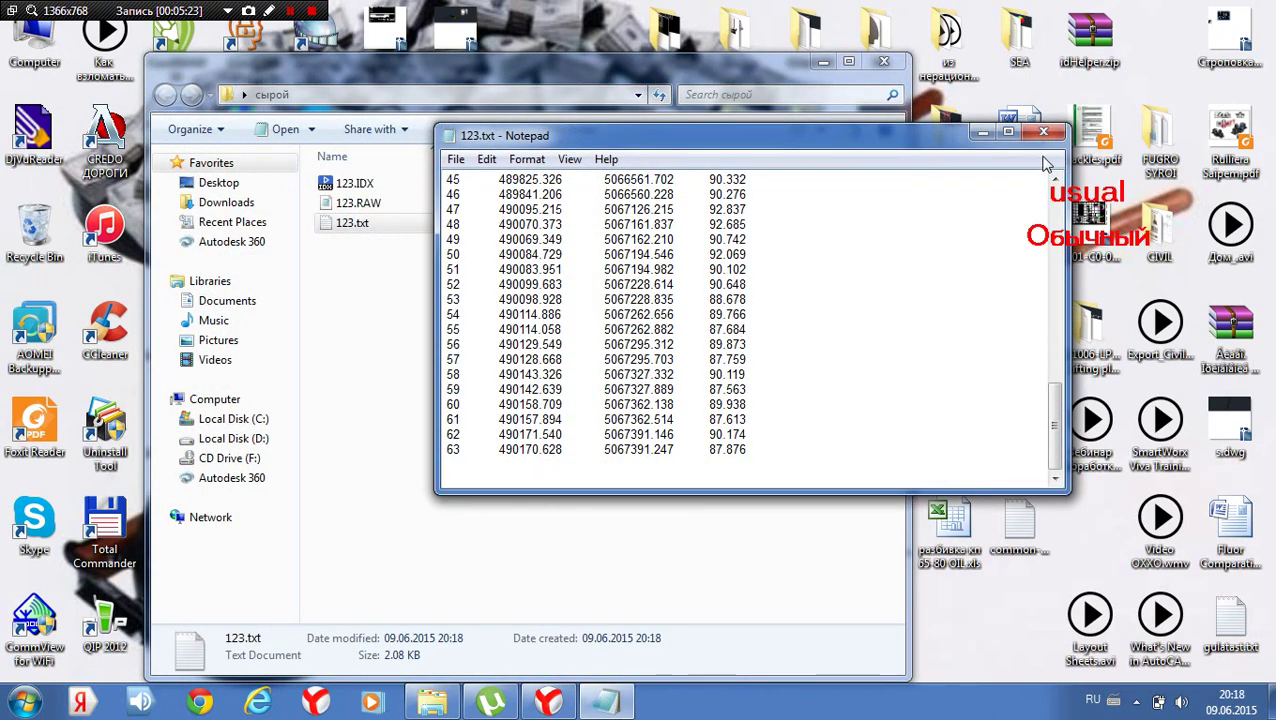
left_click(1045, 134)
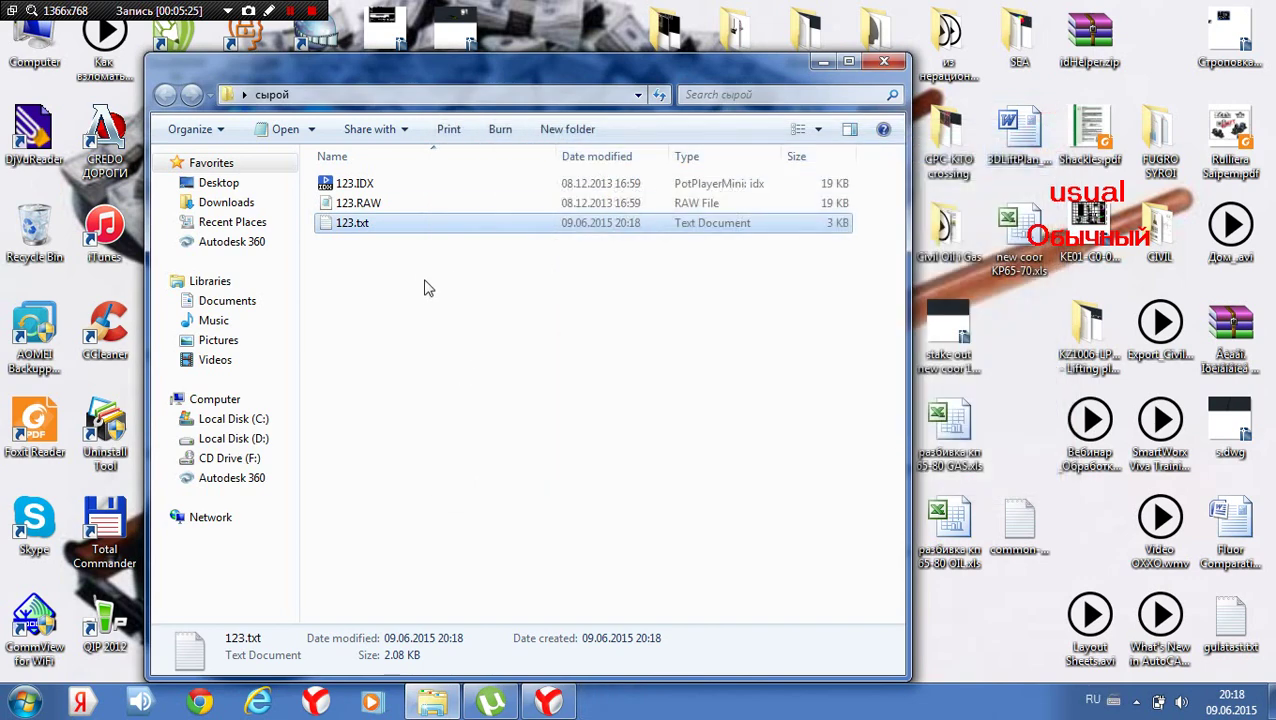
Move the сырой window and select 123.RAW beside 123.txt.
left_click_drag(532, 74, 726, 56)
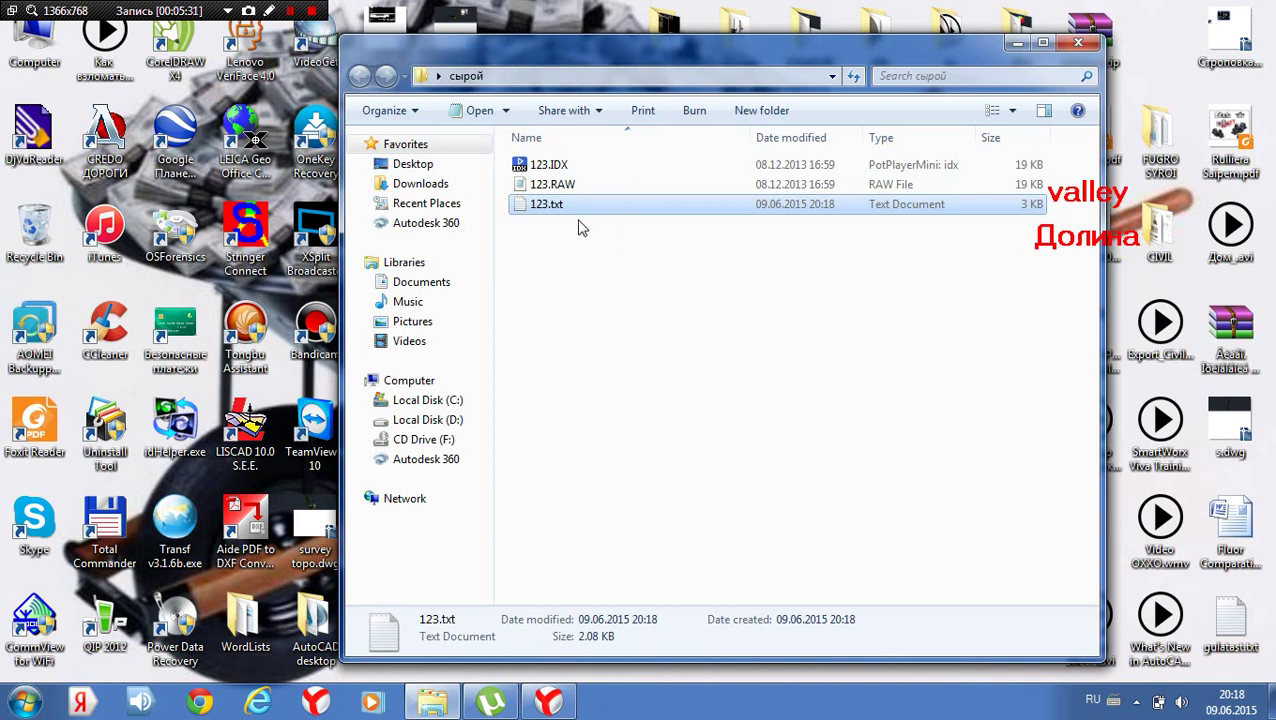
left_click(541, 295)
left_click(587, 193)
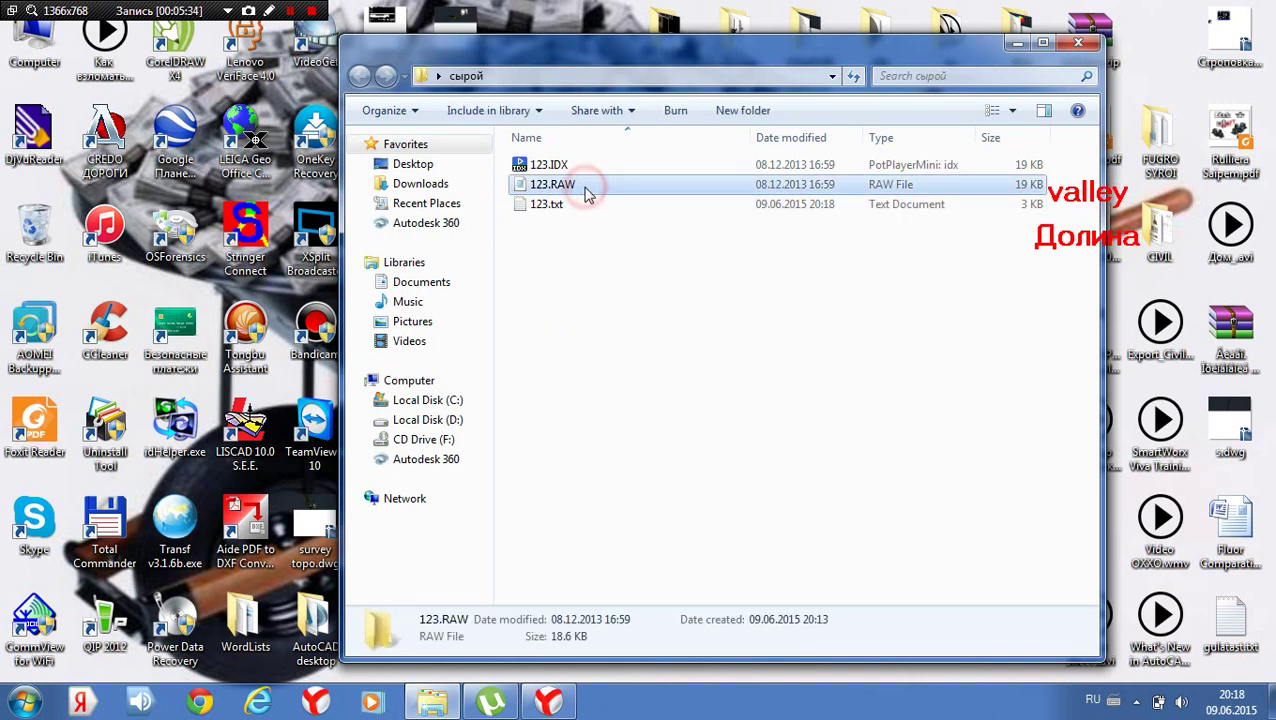